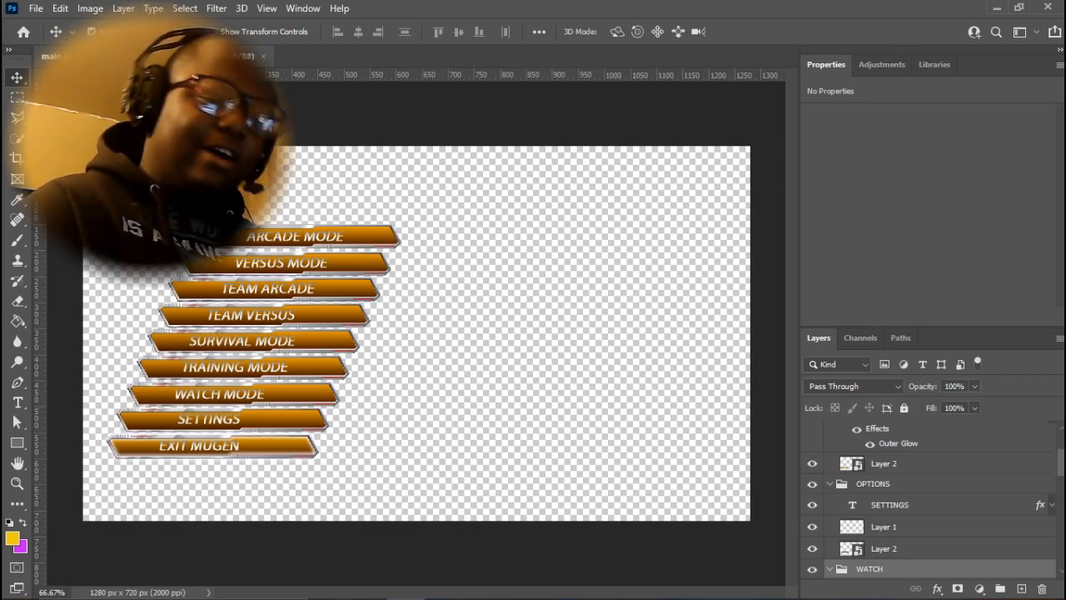
# Show the ezgif-frame-001 background and the Layer 6 character, previewing the super_saiyan_rose layer before hiding it
pyautogui.scroll(-3, 928, 499)
pyautogui.scroll(4, 929, 500)
pyautogui.scroll(-4, 928, 500)
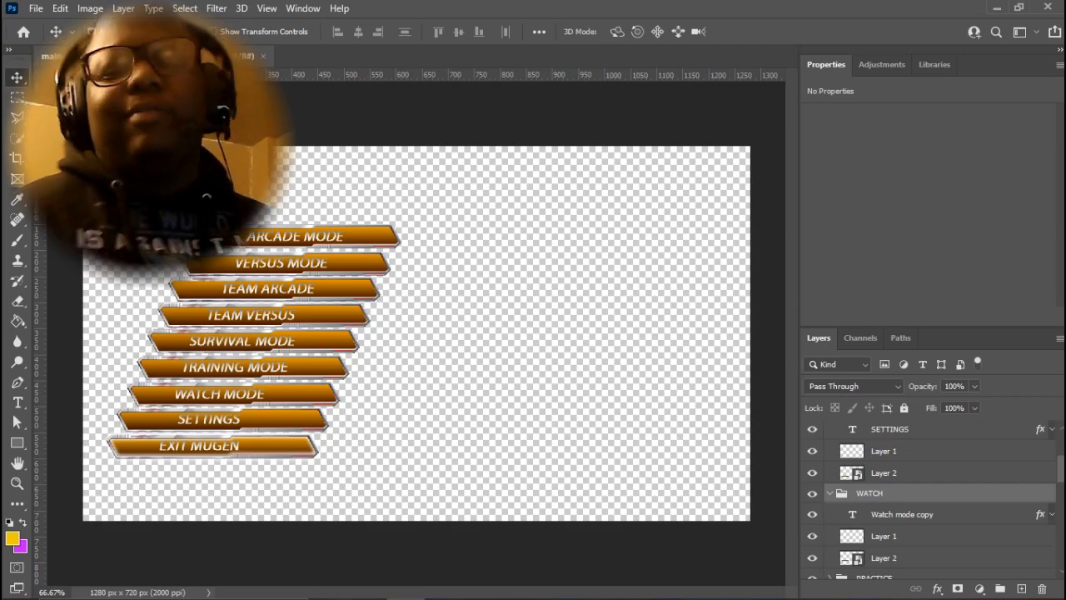
pyautogui.scroll(-10, 928, 500)
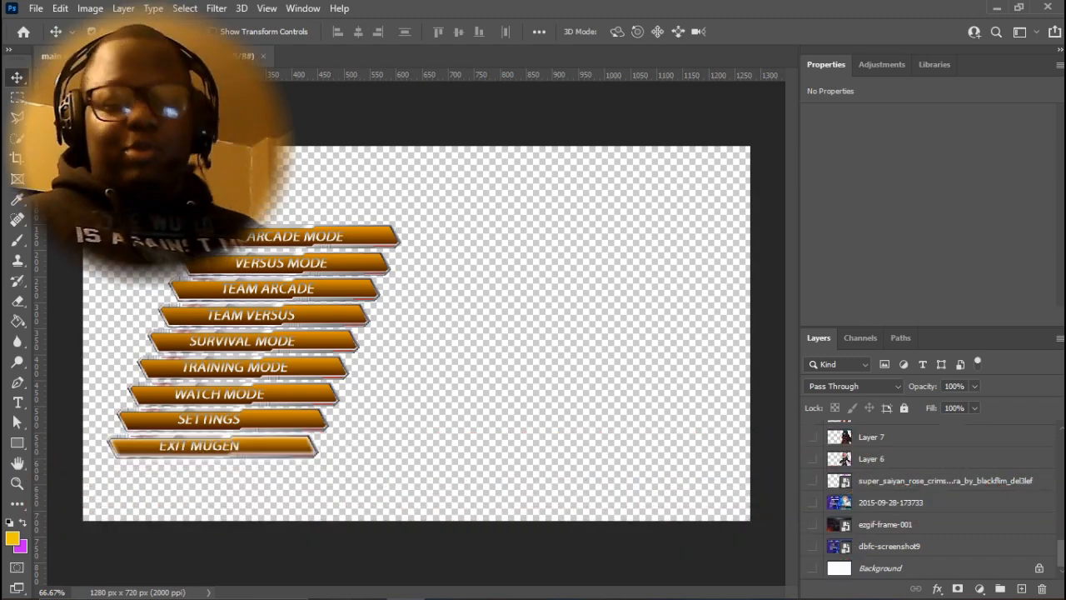
pyautogui.click(812, 524)
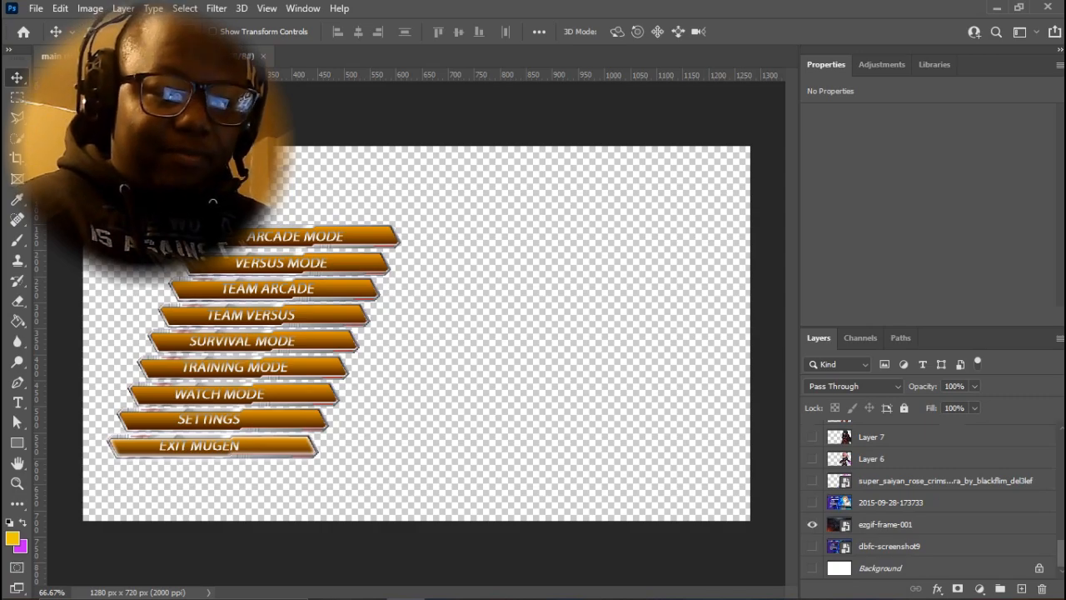
pyautogui.click(812, 458)
pyautogui.click(812, 480)
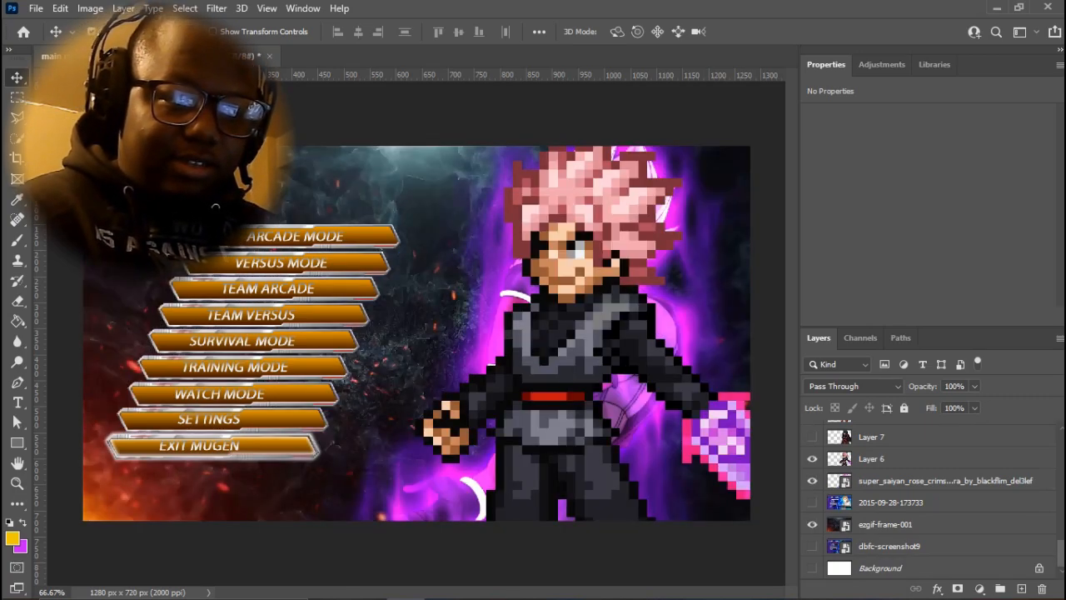
pyautogui.click(813, 480)
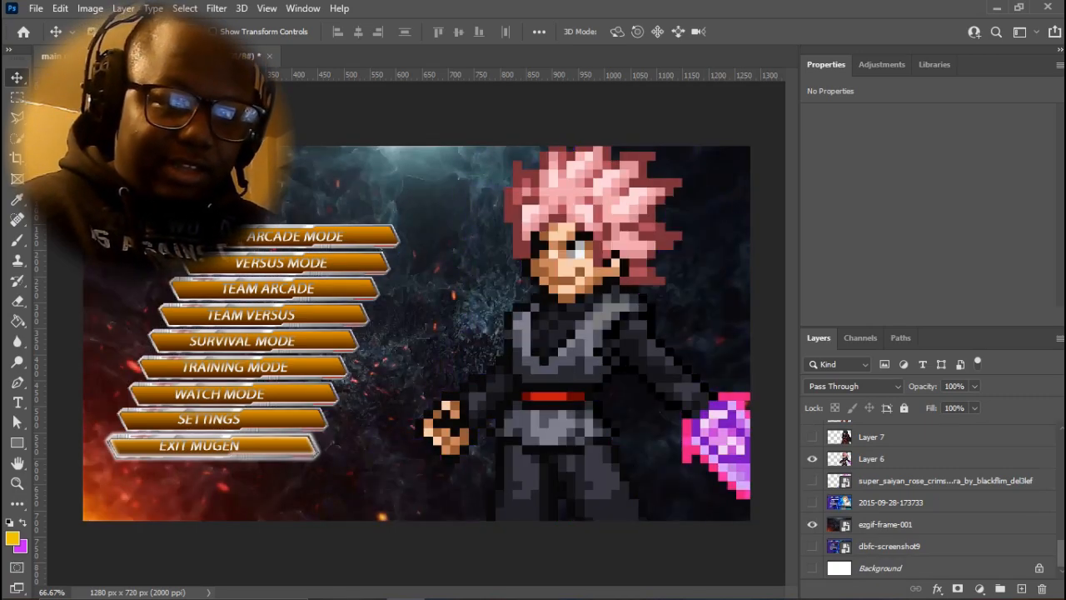
# Show Layer 3, Layer 4, the welcome and subscribe text layers, and the main menu and main menu copy title layers
pyautogui.scroll(6, 812, 483)
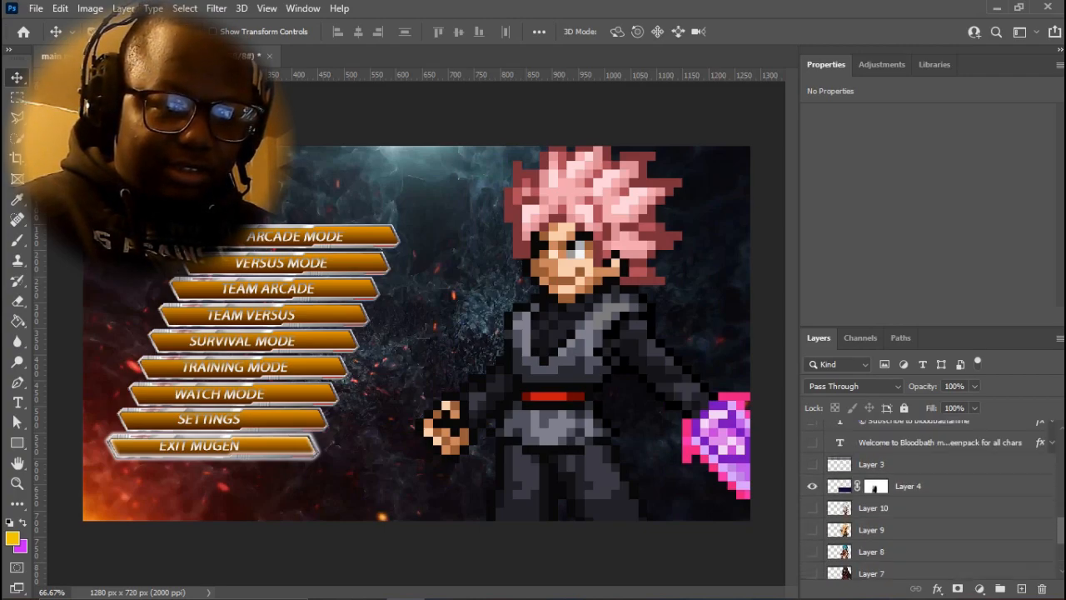
pyautogui.click(813, 464)
pyautogui.click(812, 465)
pyautogui.click(812, 465)
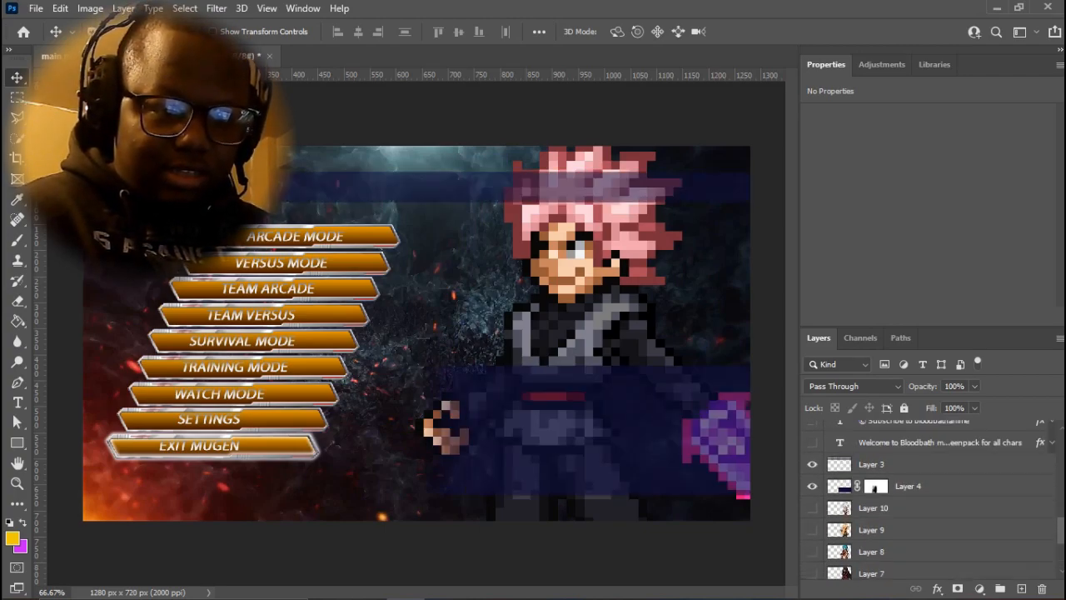
pyautogui.scroll(4, 812, 483)
pyautogui.click(812, 498)
pyautogui.click(812, 519)
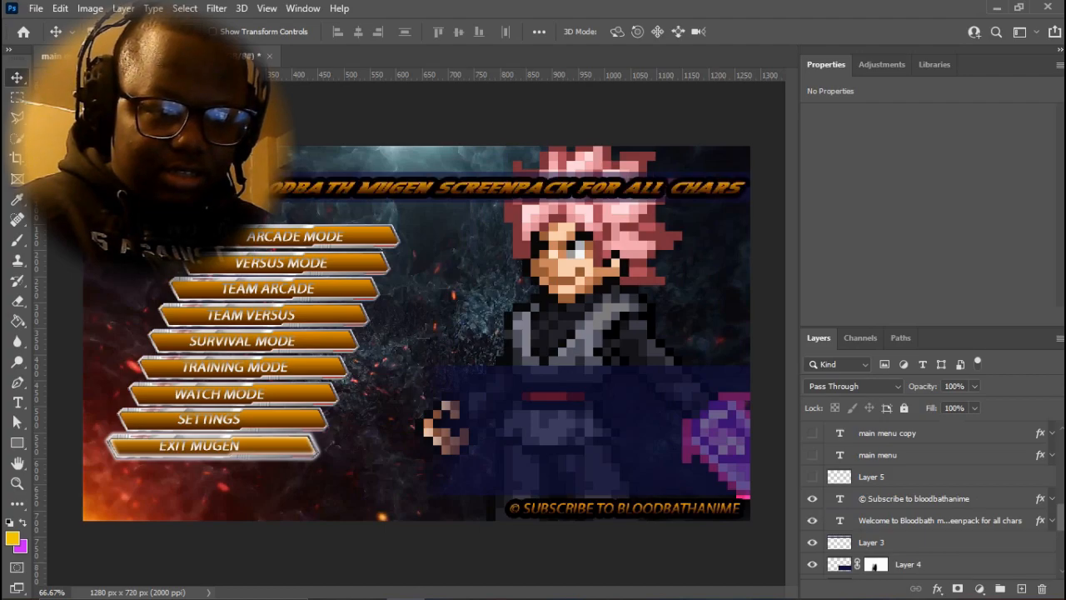
pyautogui.click(812, 455)
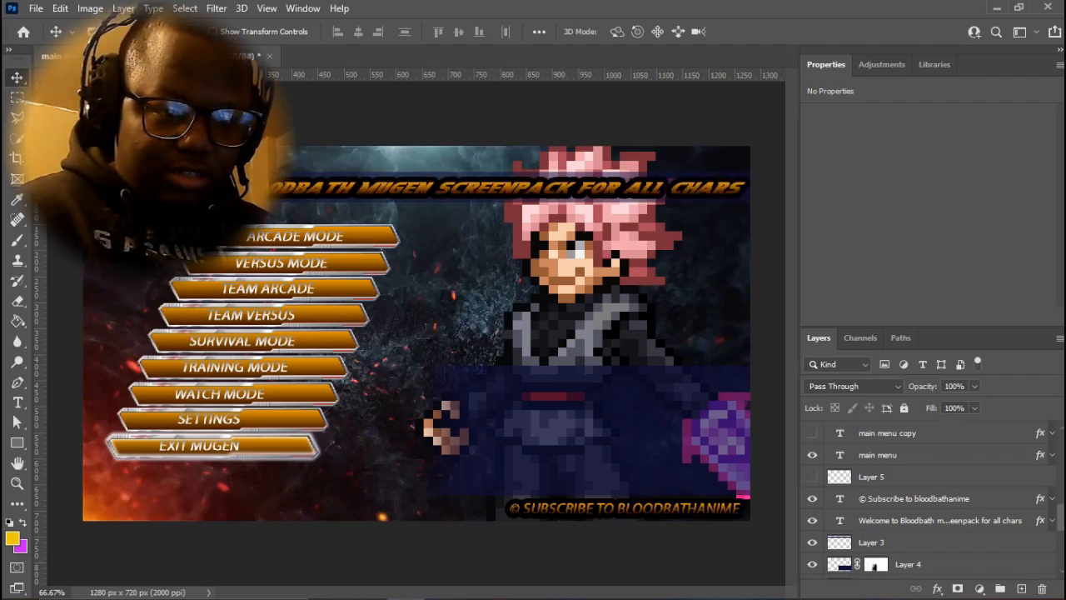
pyautogui.scroll(4, 924, 499)
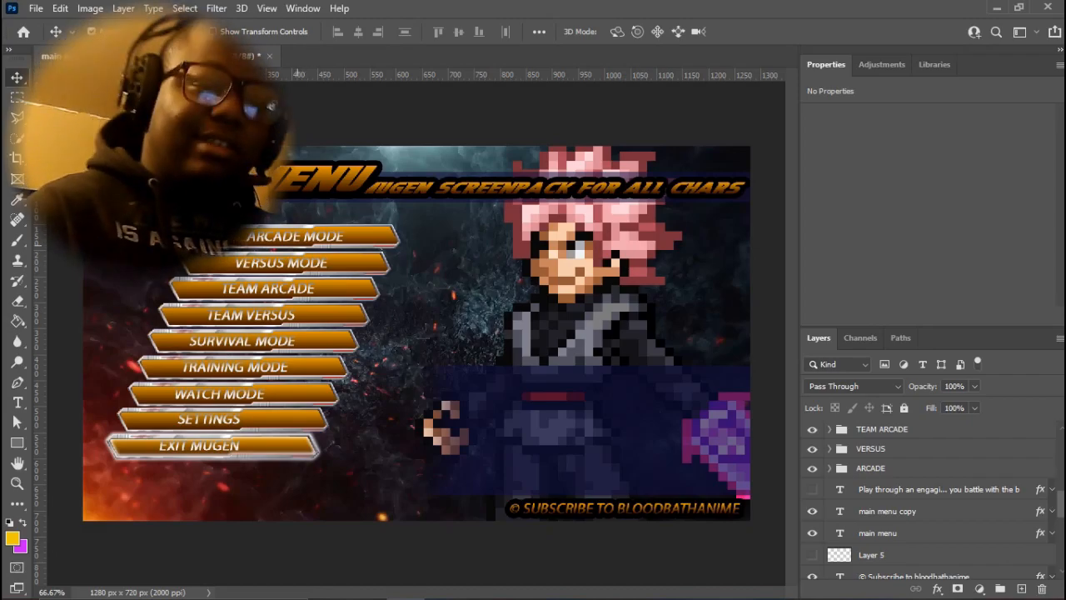
pyautogui.click(294, 243)
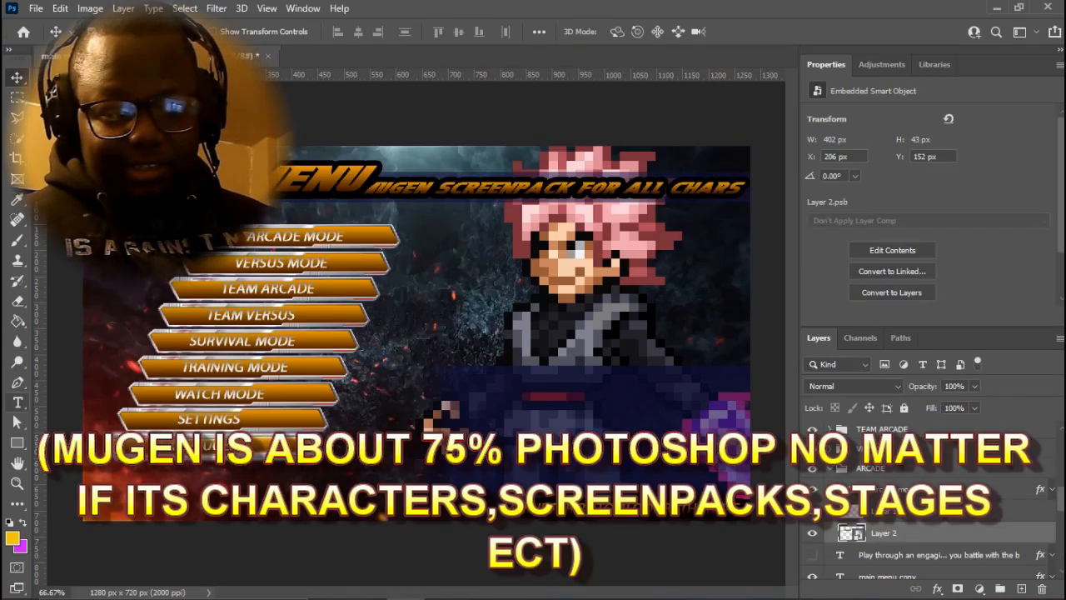
pyautogui.click(18, 402)
pyautogui.click(92, 404)
pyautogui.moveTo(416, 239); pyautogui.dragTo(730, 334)
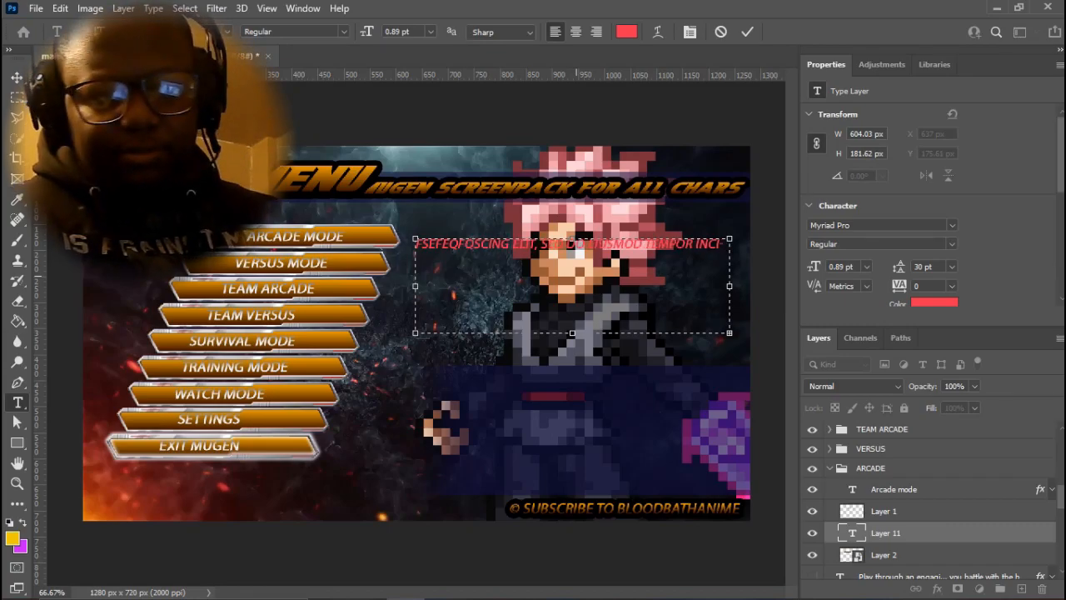
pyautogui.press('Escape')
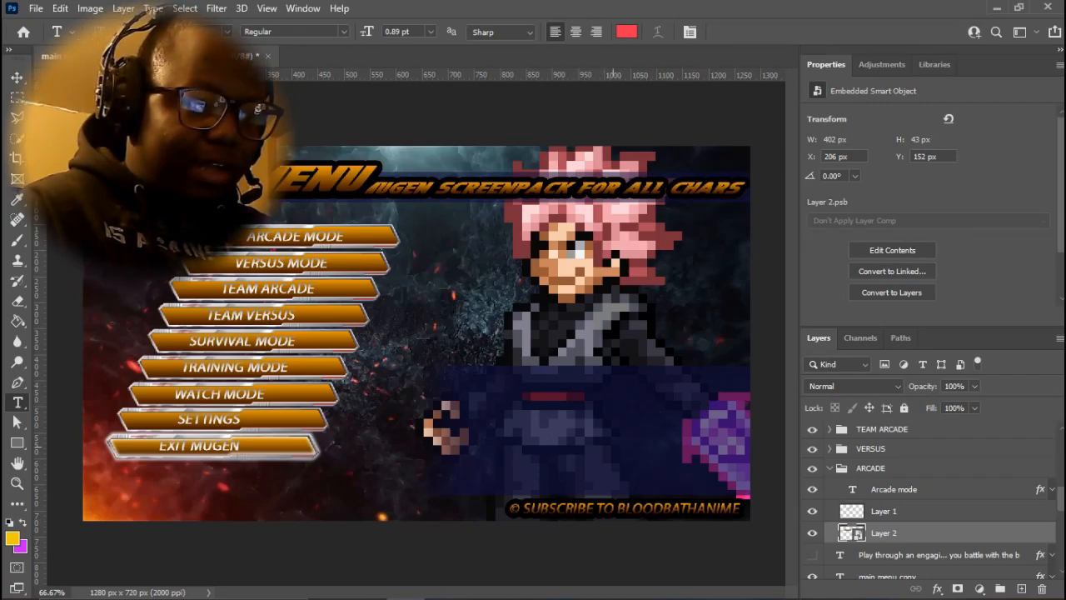
# Hide Layer 4, Layer 3, the welcome and subscribe text layers, and both main menu title layers
pyautogui.press('v')
pyautogui.click(575, 431)
pyautogui.click(812, 568)
pyautogui.click(812, 546)
pyautogui.click(812, 525)
pyautogui.click(812, 503)
pyautogui.click(812, 459)
pyautogui.click(812, 437)
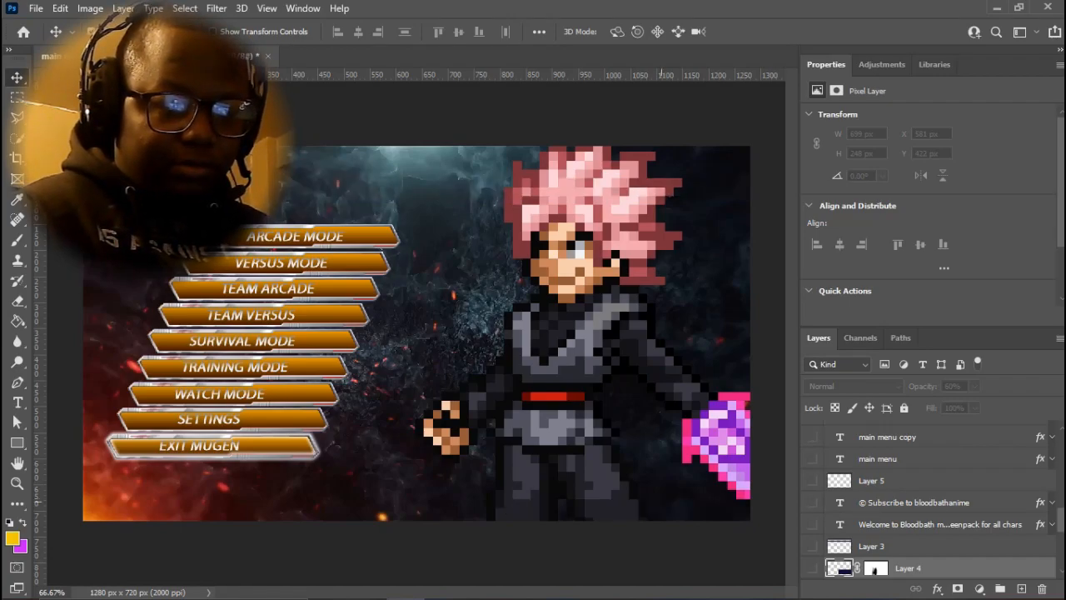
# Hide the ezgif-frame-001 background and the Layer 6 character, leaving only the menu bars
pyautogui.click(662, 502)
pyautogui.click(812, 568)
pyautogui.click(812, 503)
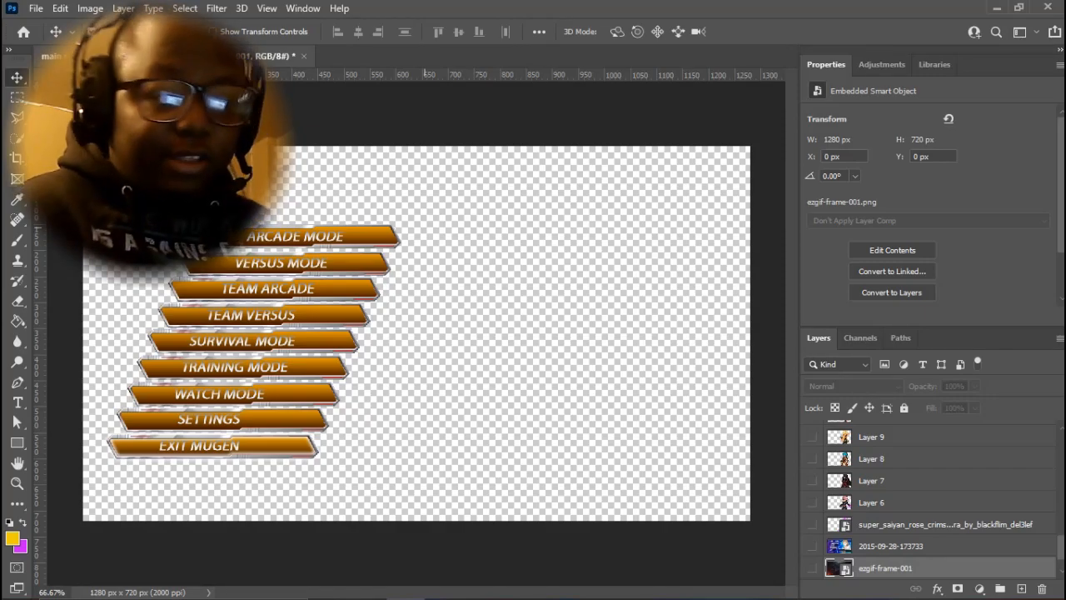
pyautogui.click(388, 245)
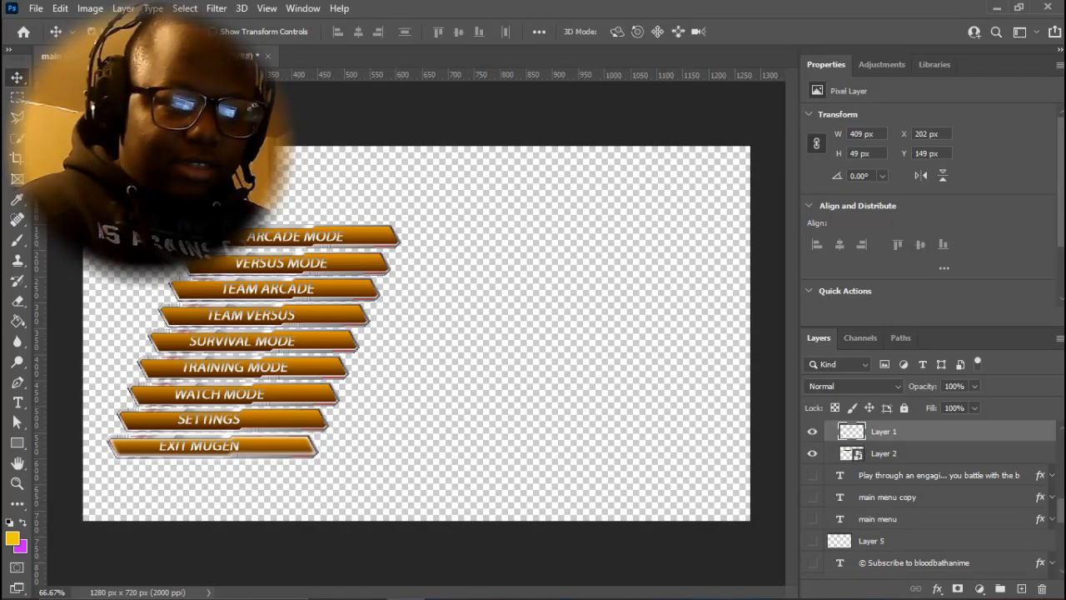
pyautogui.doubleClick(958, 432)
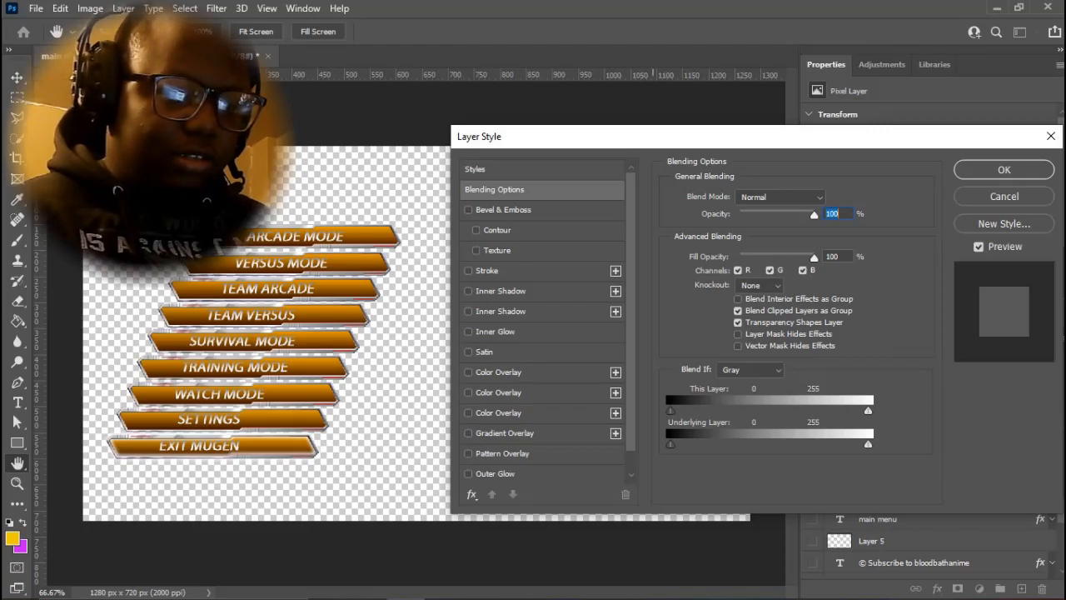
pyautogui.scroll(-1, 548, 319)
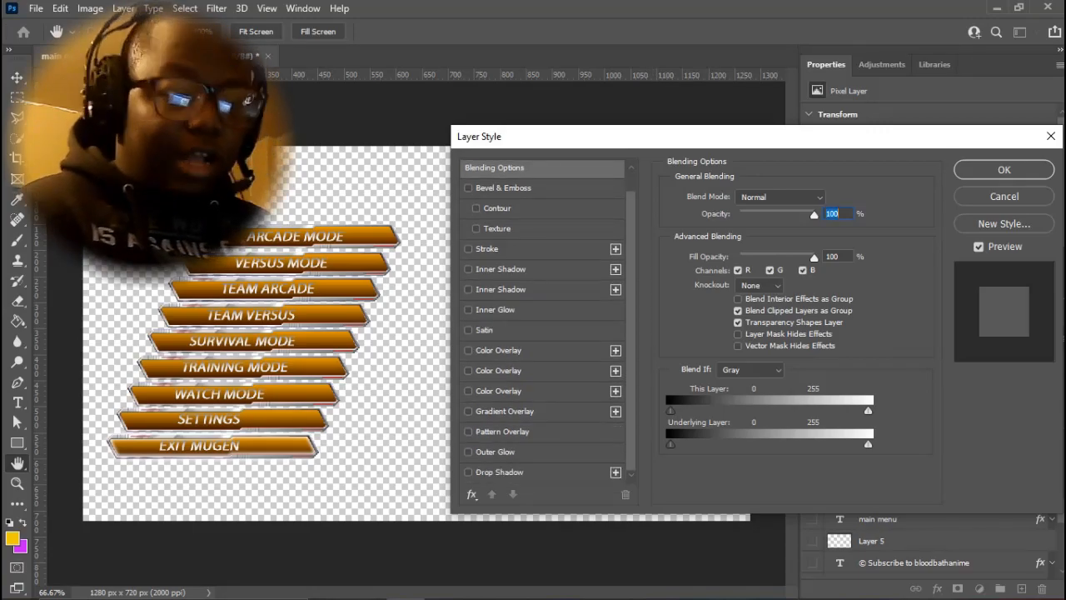
pyautogui.click(468, 453)
pyautogui.click(468, 452)
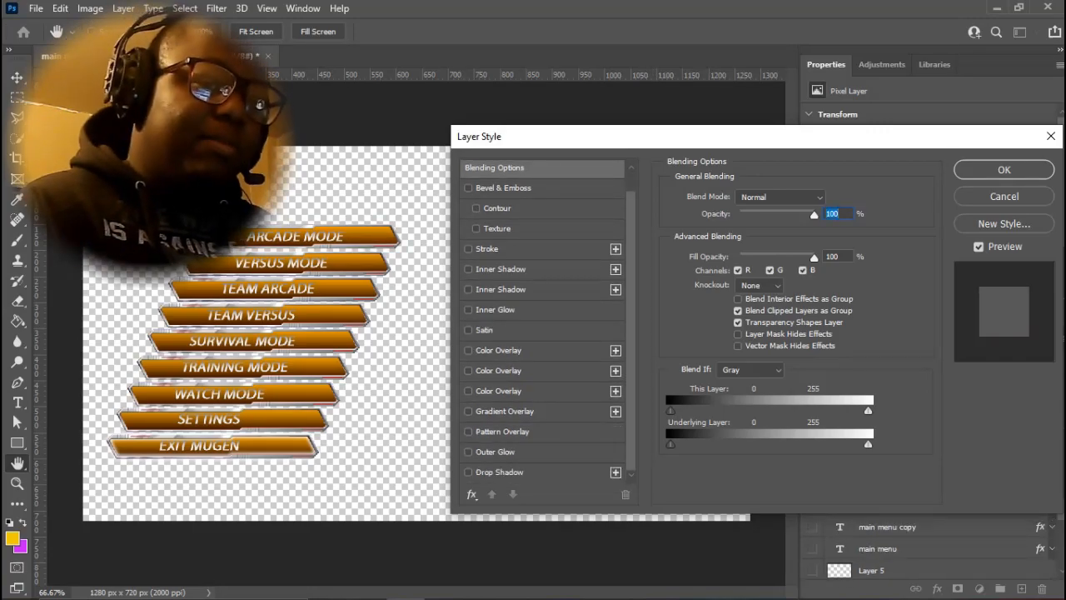
pyautogui.click(1004, 196)
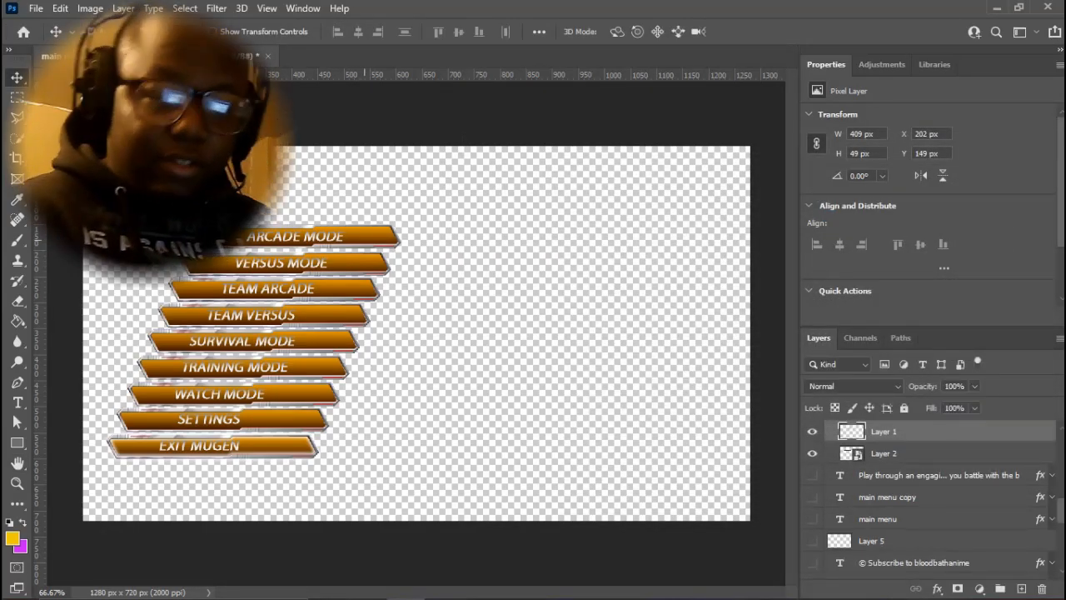
pyautogui.click(365, 237)
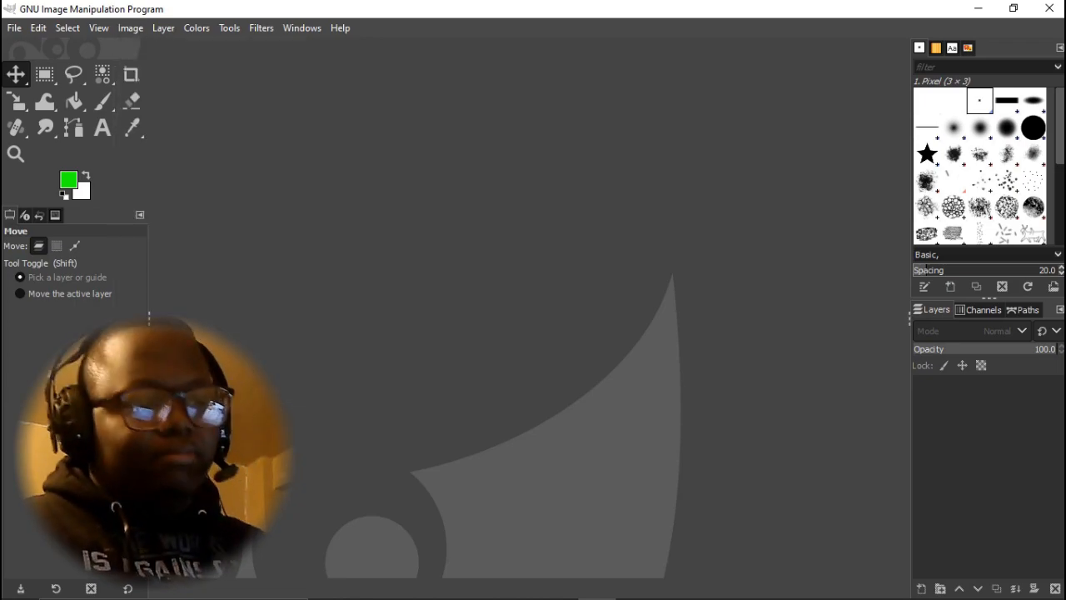
pyautogui.click(130, 28)
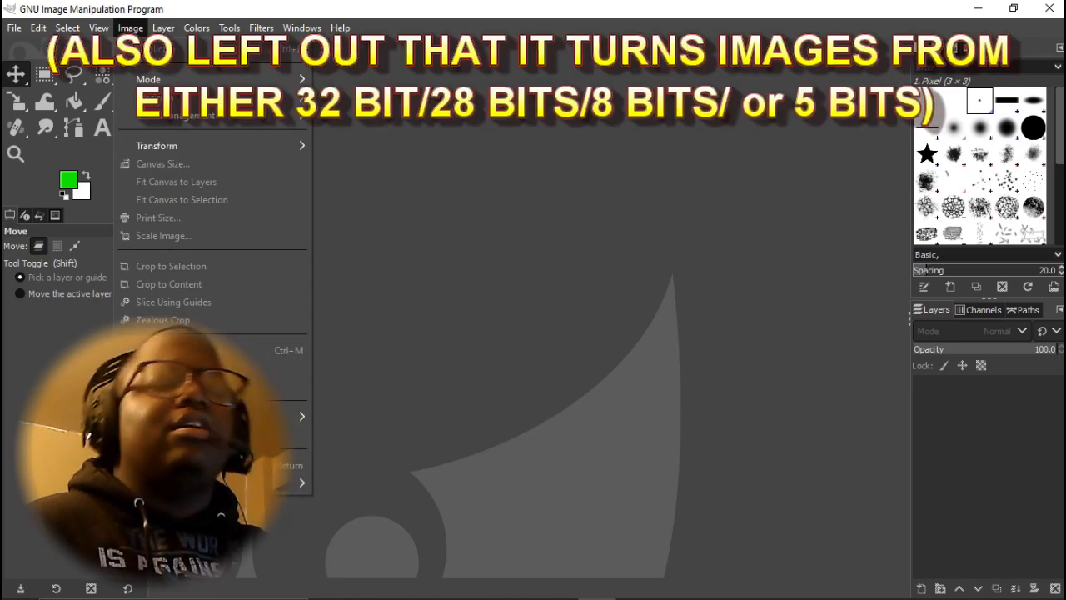
pyautogui.moveTo(148, 80)
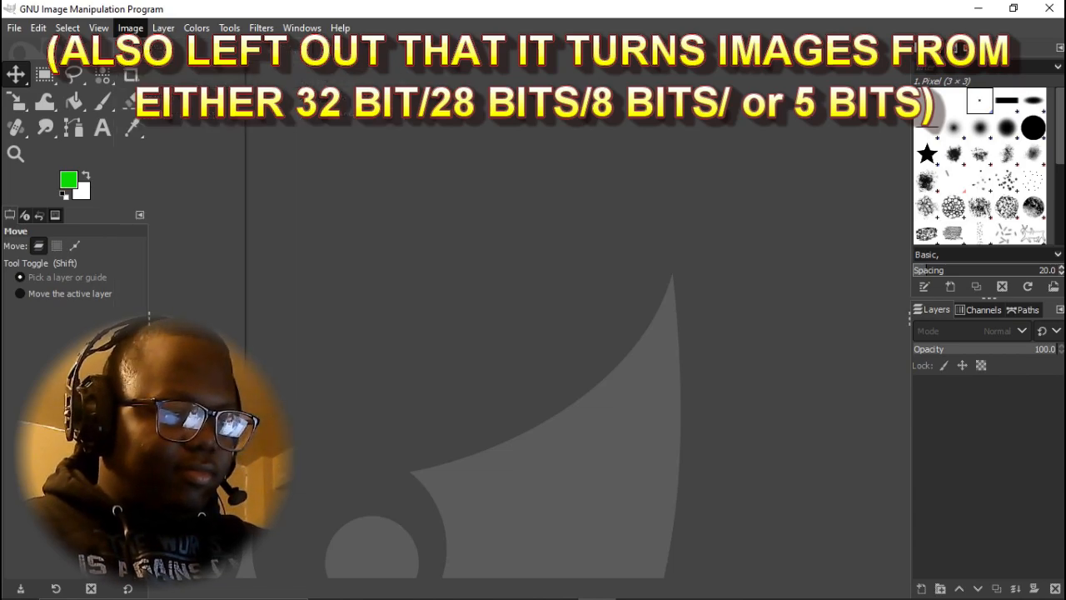
# Open 1.png from the MENU TEMP folder inside 3D Objects
pyautogui.click(14, 27)
pyautogui.click(39, 84)
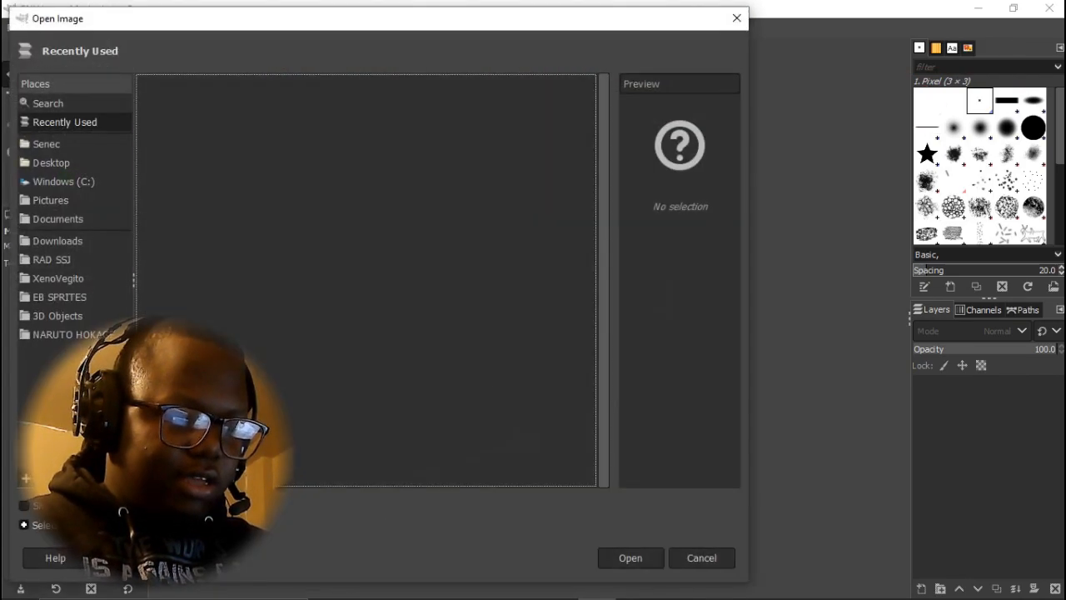
pyautogui.click(59, 298)
pyautogui.click(58, 316)
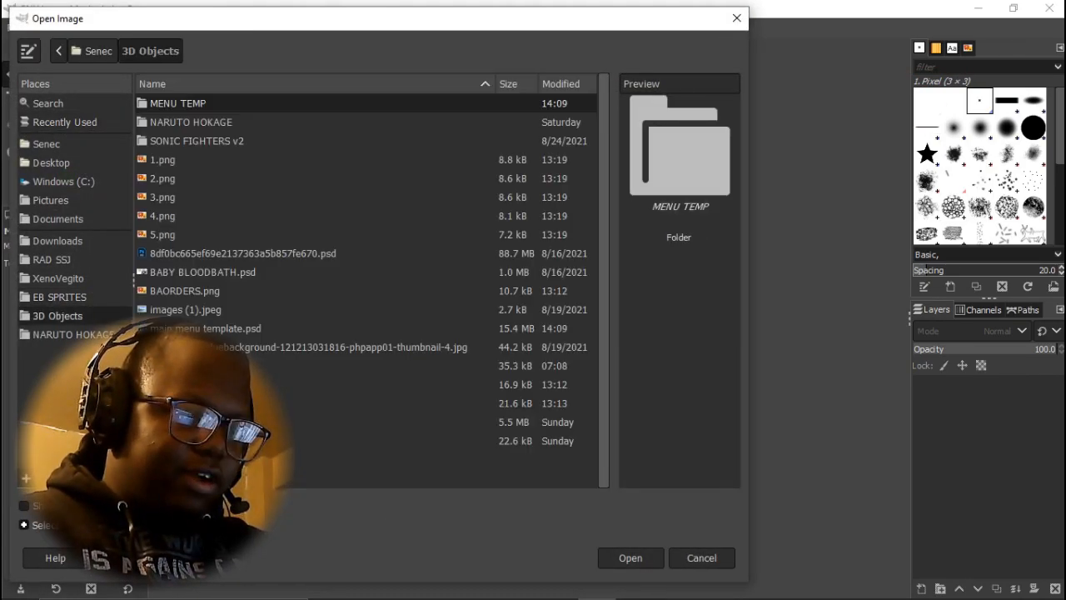
pyautogui.doubleClick(178, 103)
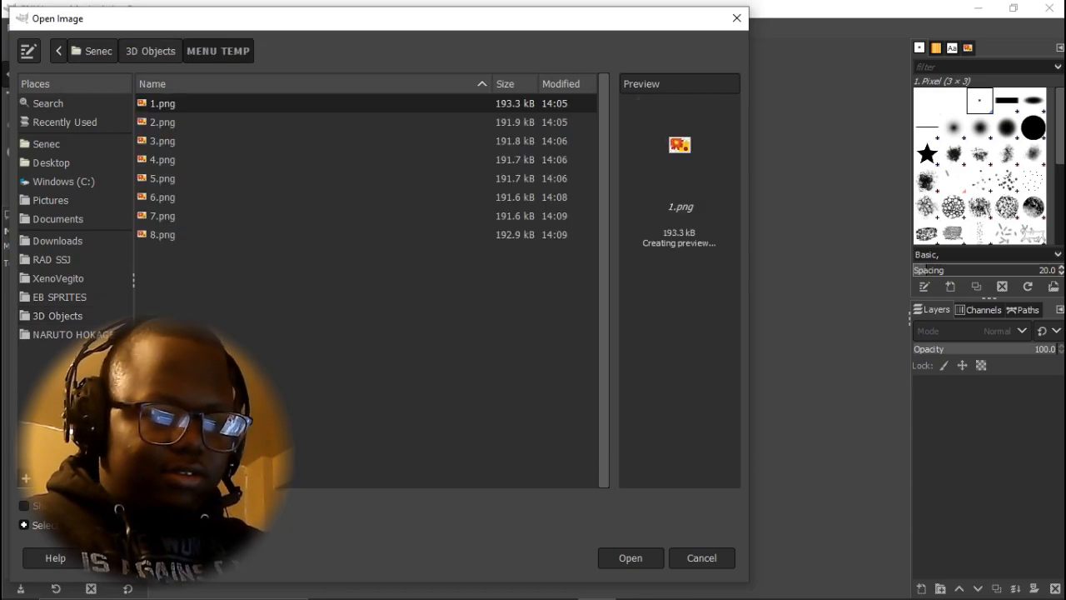
pyautogui.doubleClick(171, 103)
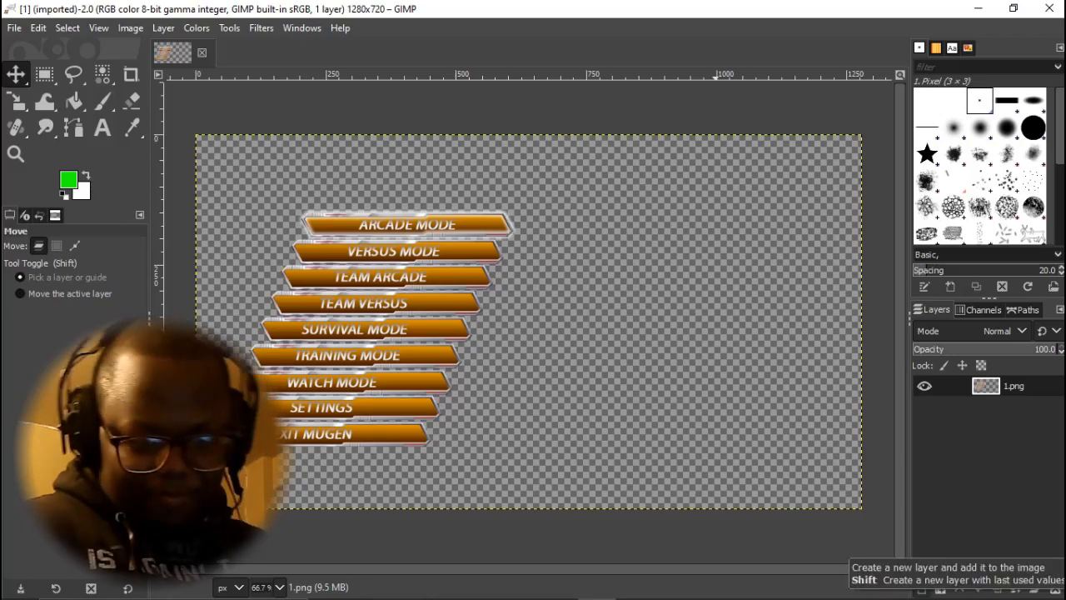
# Add a 1280 × 720 px transparent layer, place it below the 1.png layer, and bucket-fill it with the green foreground colour
pyautogui.click(922, 588)
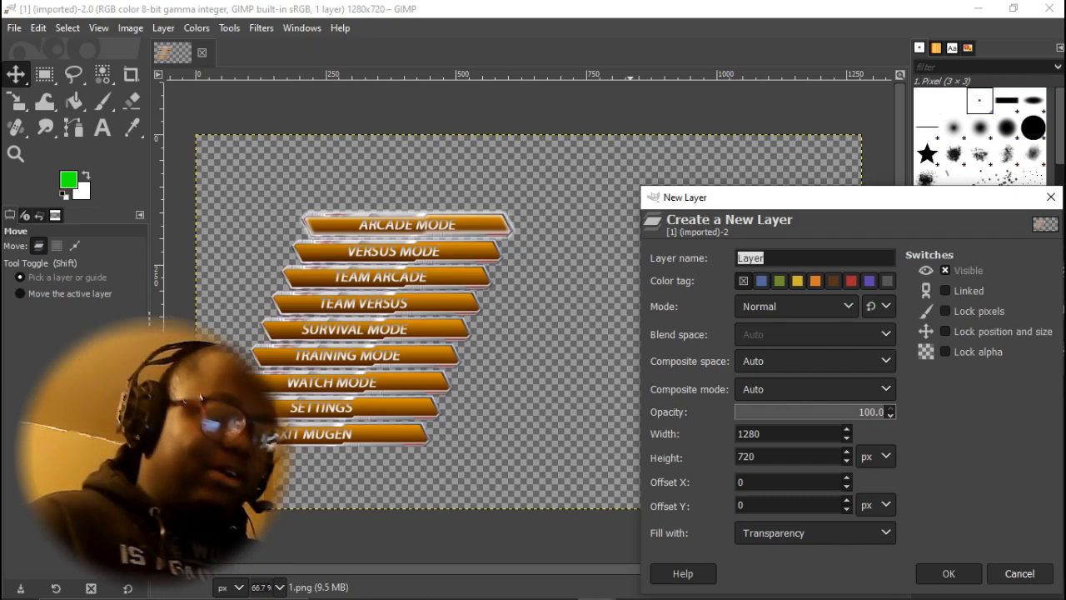
pyautogui.click(1020, 574)
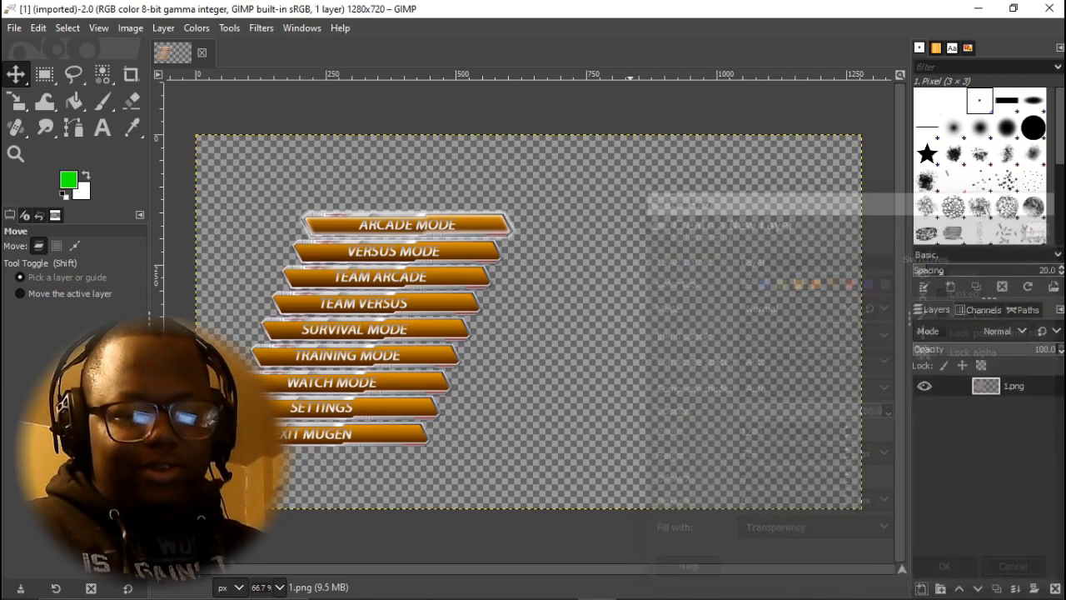
pyautogui.click(921, 588)
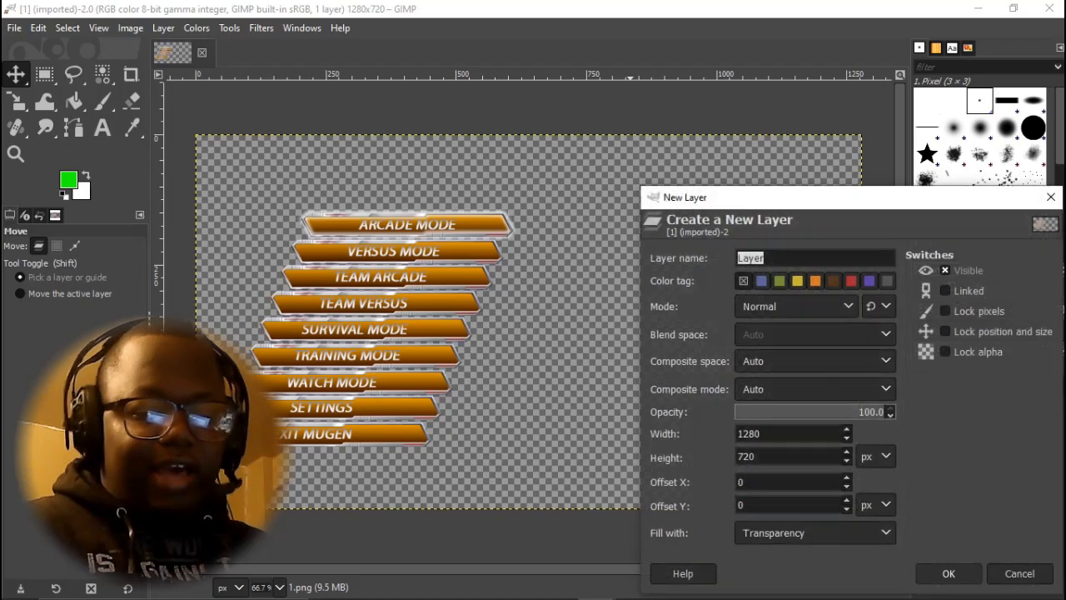
pyautogui.click(948, 574)
pyautogui.moveTo(1014, 386); pyautogui.dragTo(1014, 413)
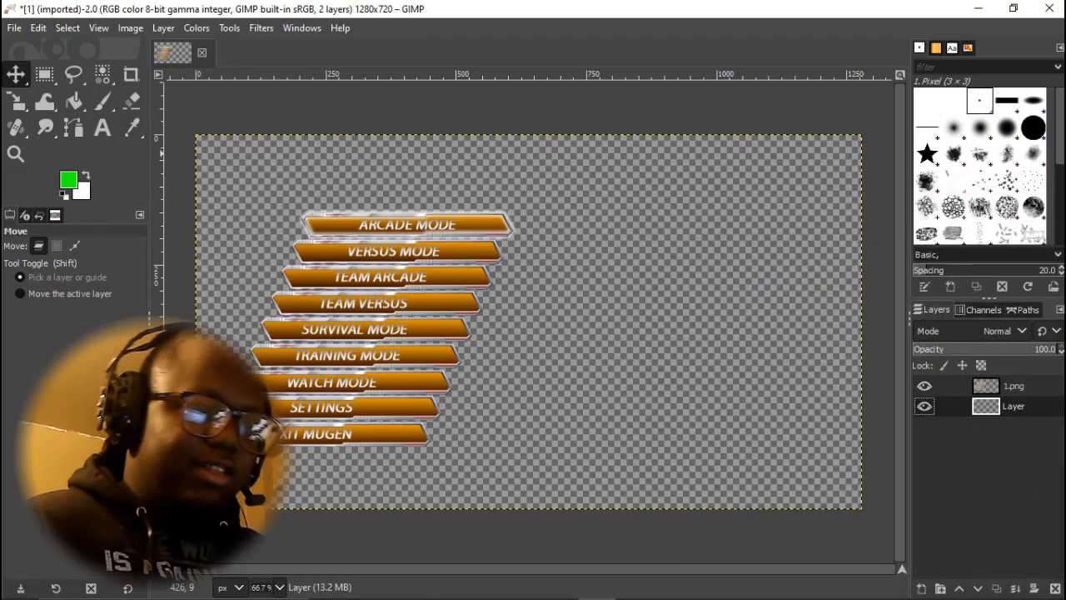
pyautogui.click(74, 101)
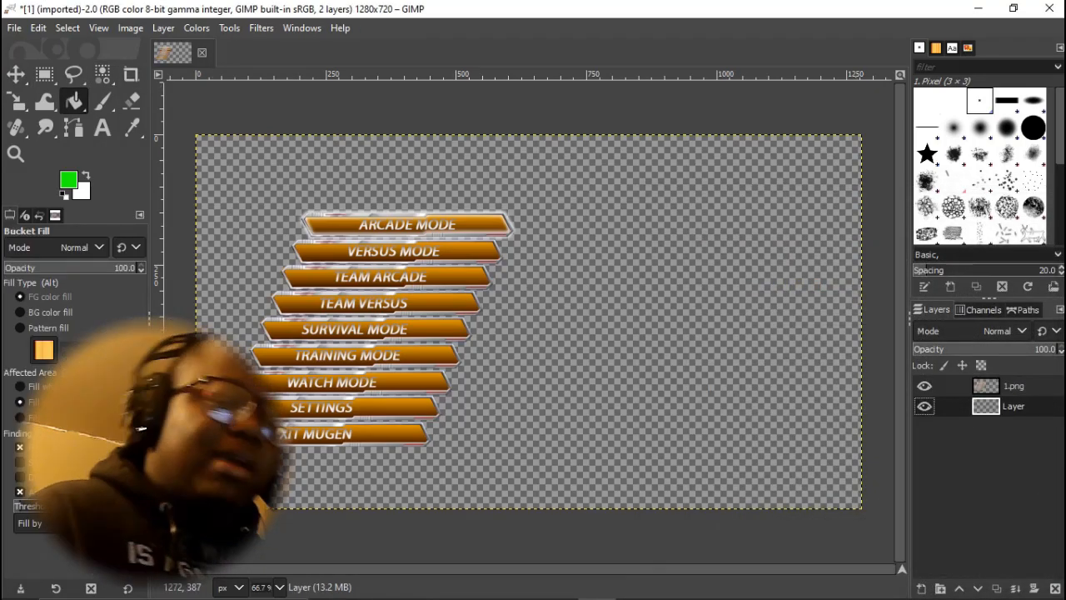
pyautogui.click(509, 306)
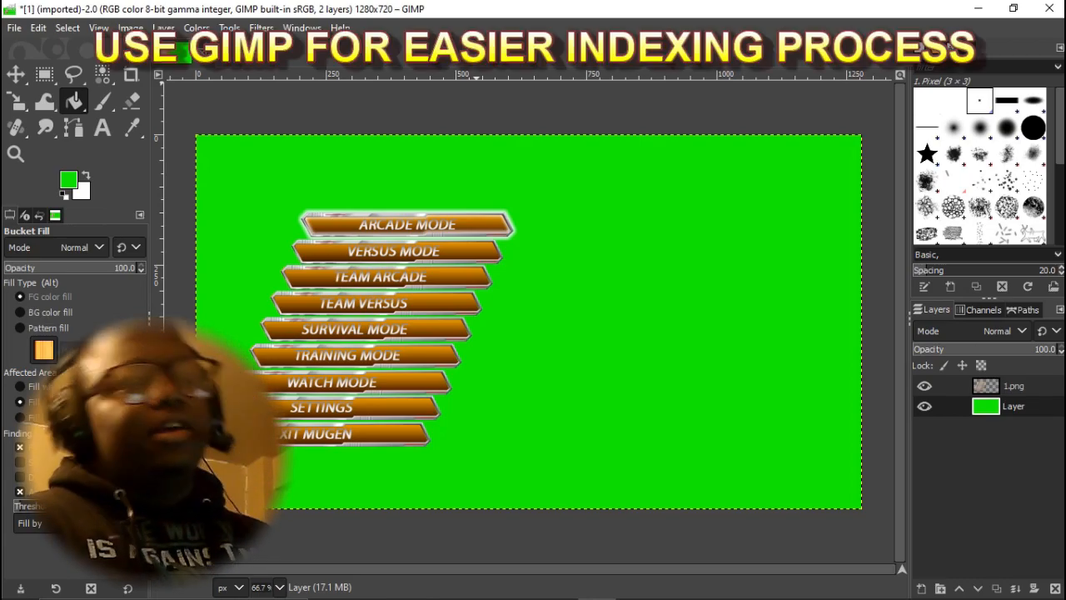
# Convert the image to indexed colours using a generated optimum palette with a maximum of 256 colours
pyautogui.click(130, 29)
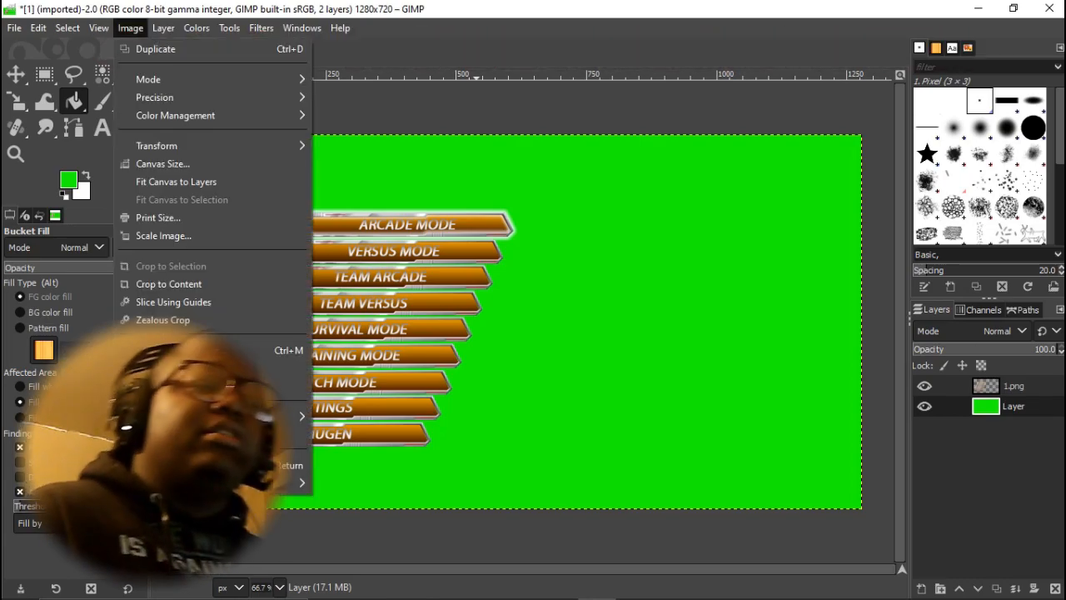
pyautogui.moveTo(148, 79)
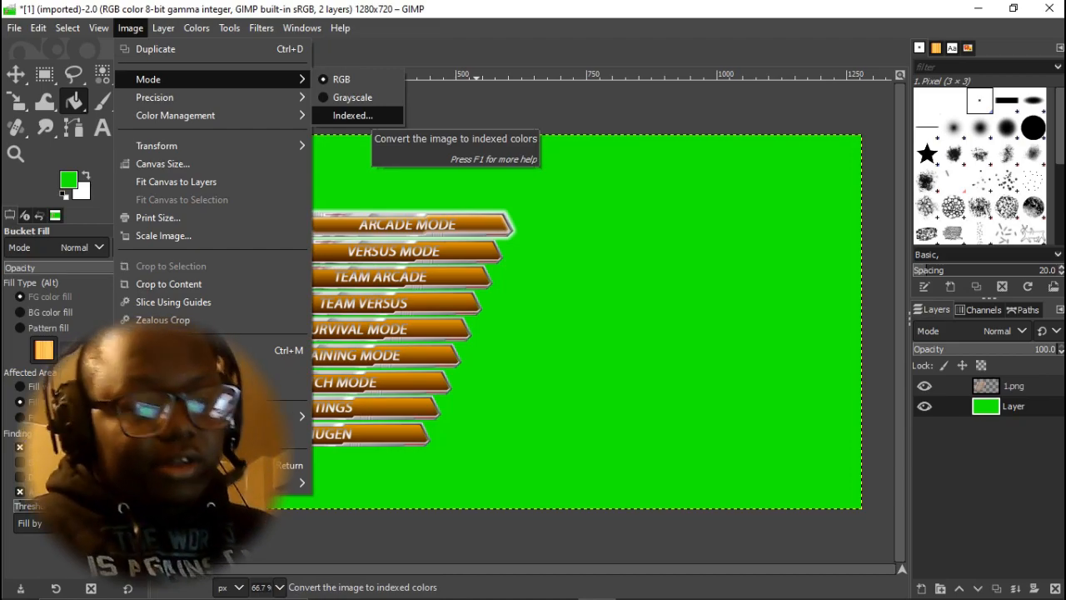
pyautogui.click(352, 115)
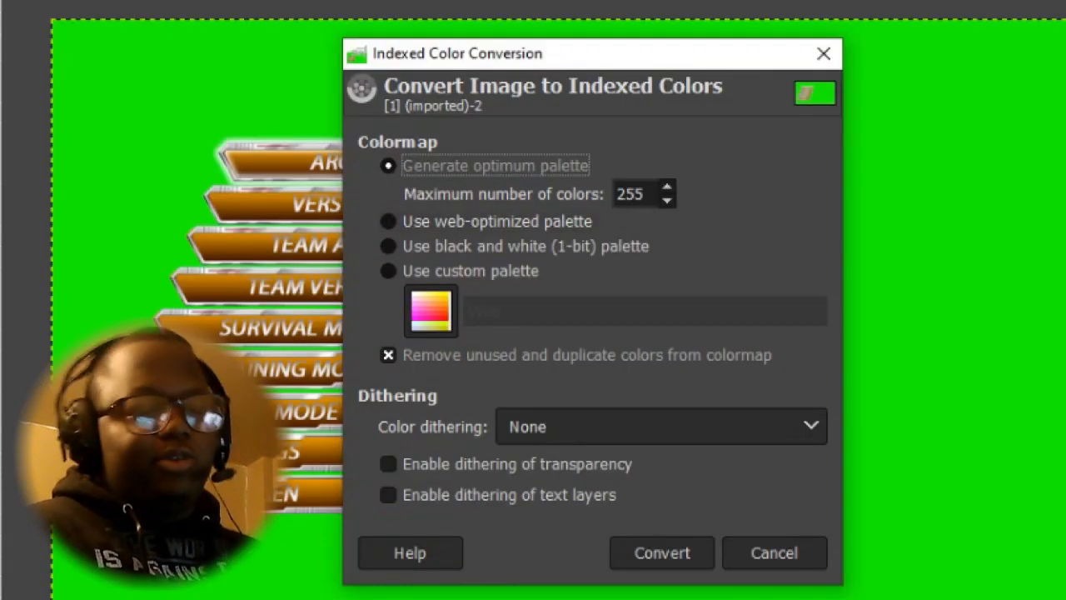
pyautogui.click(668, 187)
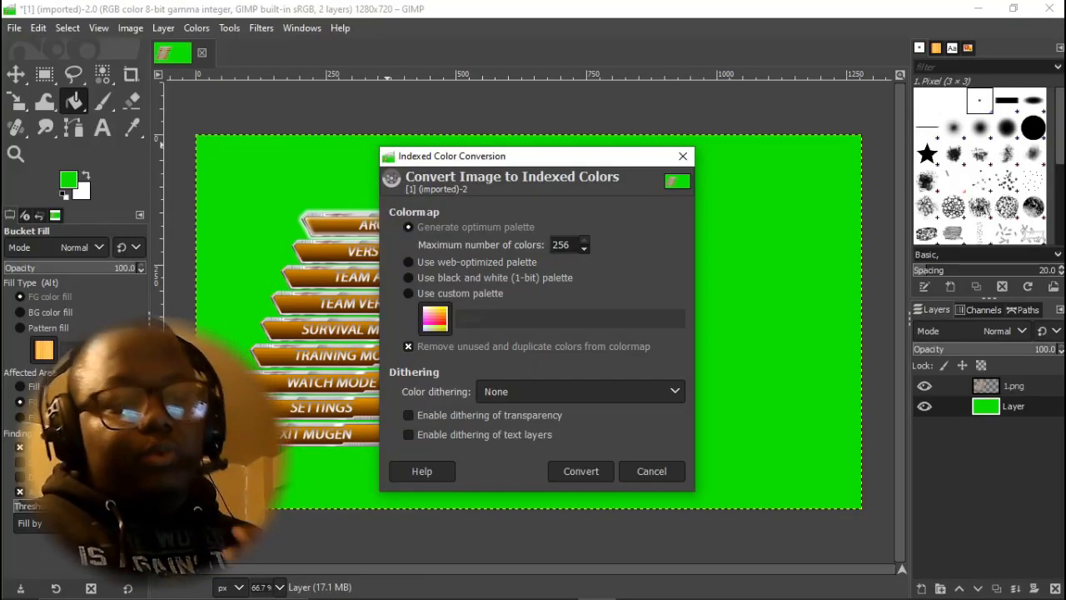
pyautogui.click(581, 470)
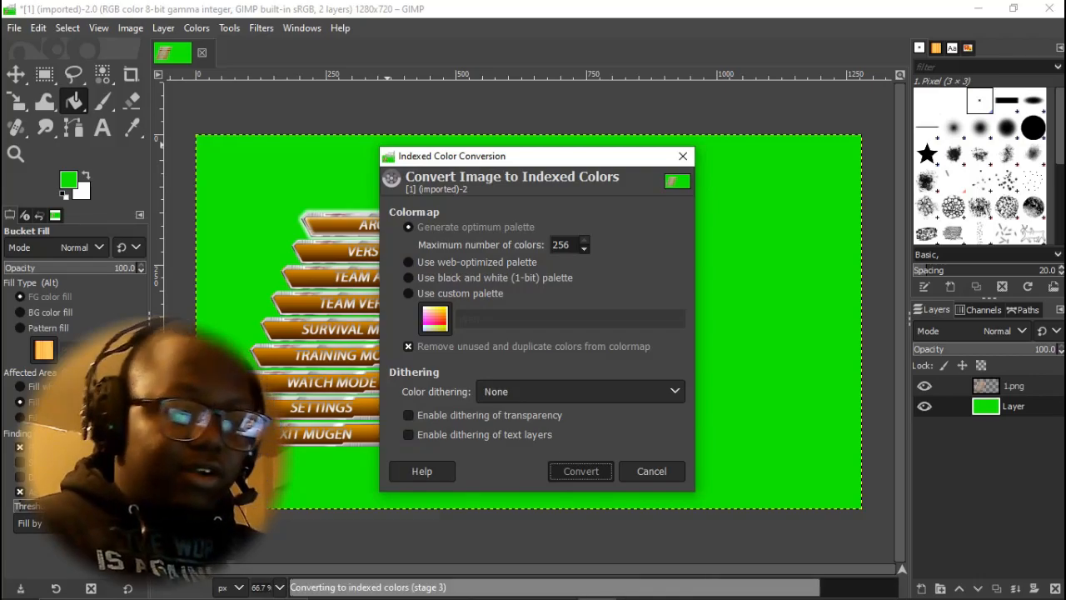
# Rearrange the colormap so the green background colour takes the first position, index 0, and apply it
pyautogui.press('2')
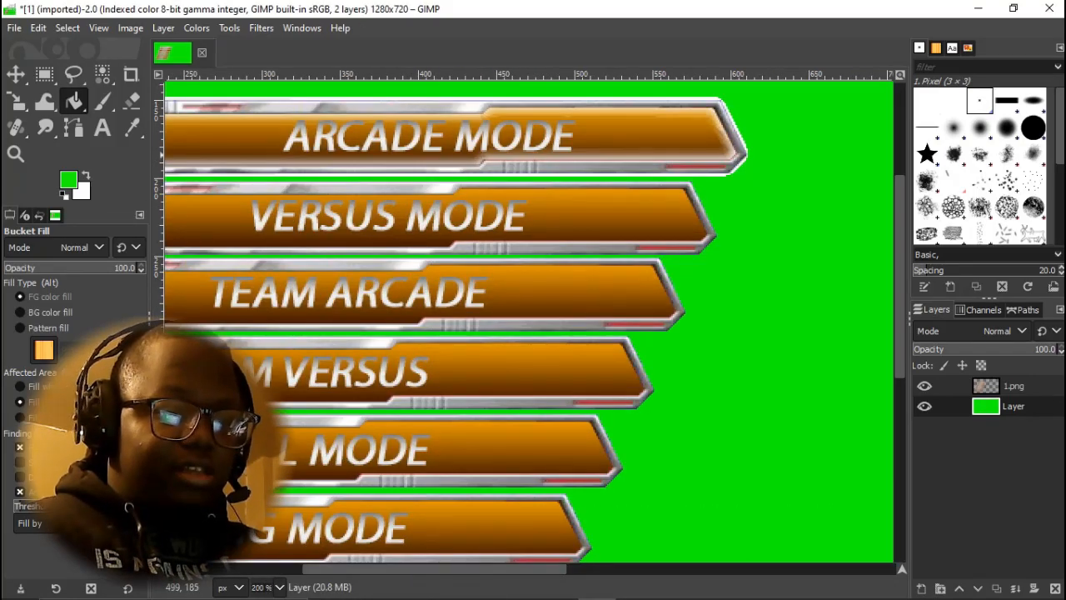
pyautogui.scroll(-4, 533, 325)
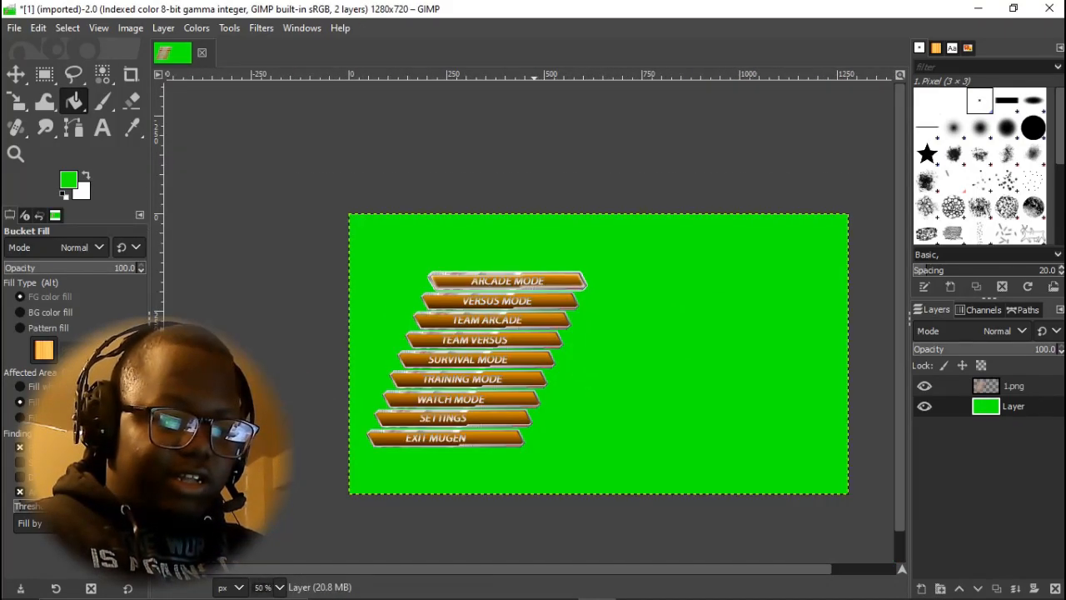
pyautogui.scroll(2, 533, 325)
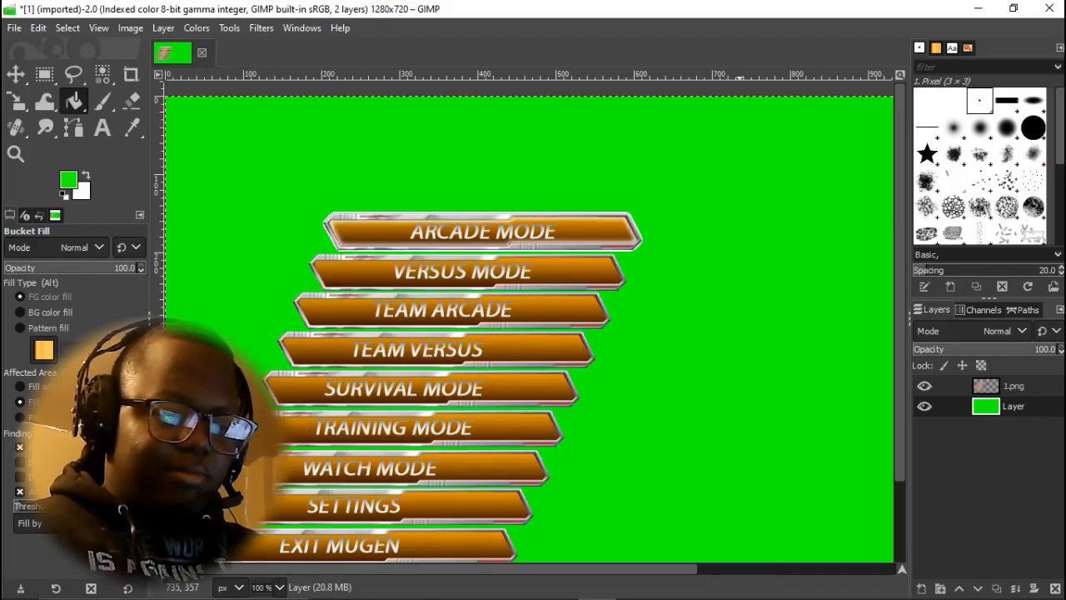
pyautogui.scroll(-2, 534, 333)
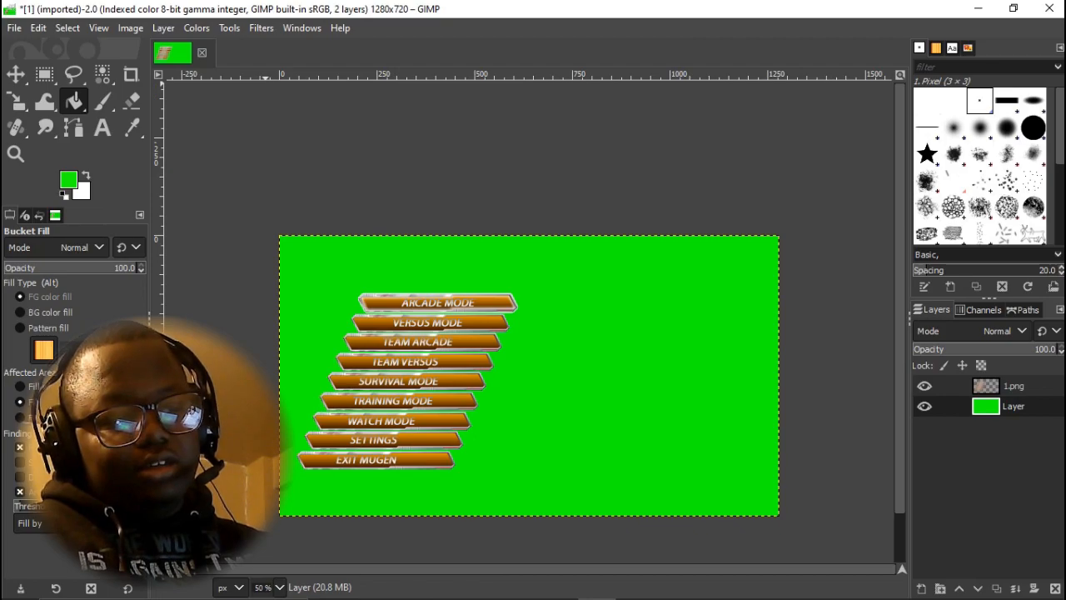
pyautogui.click(197, 28)
pyautogui.moveTo(250, 361)
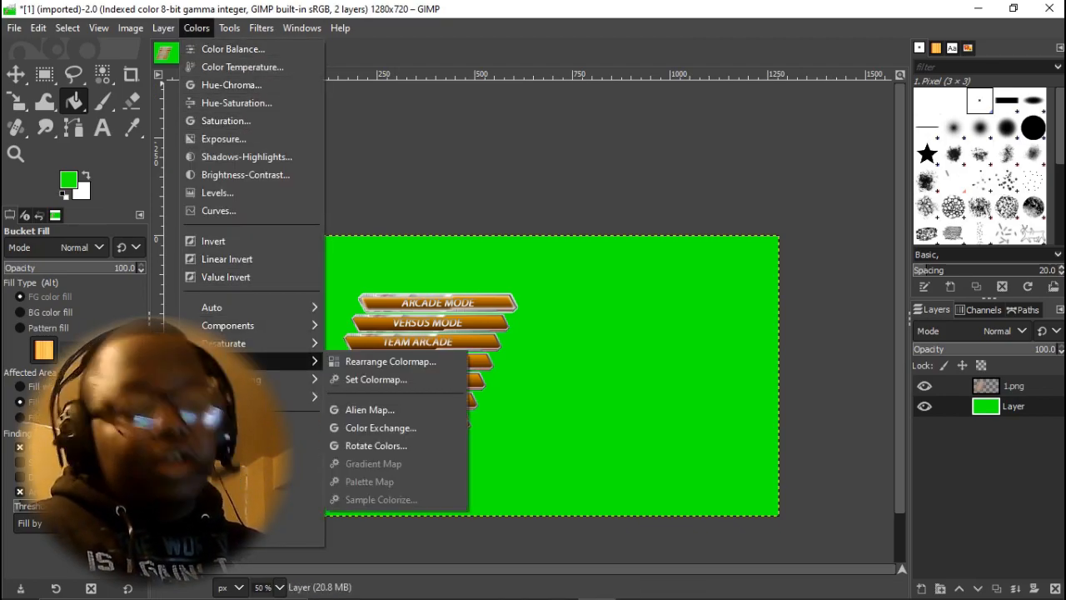
pyautogui.click(350, 363)
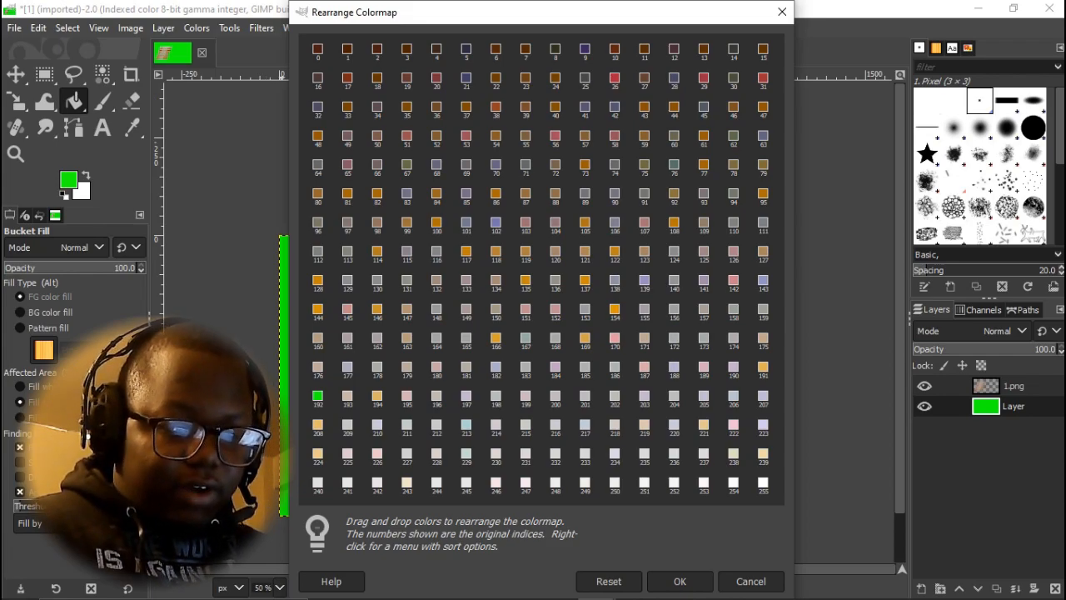
pyautogui.moveTo(317, 395); pyautogui.dragTo(325, 50)
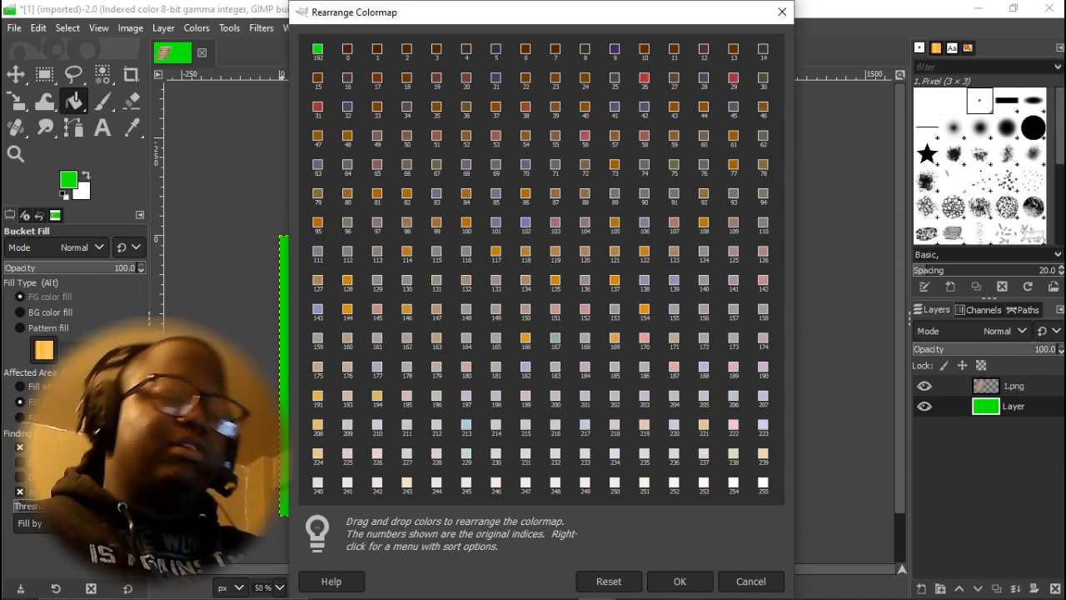
pyautogui.click(680, 581)
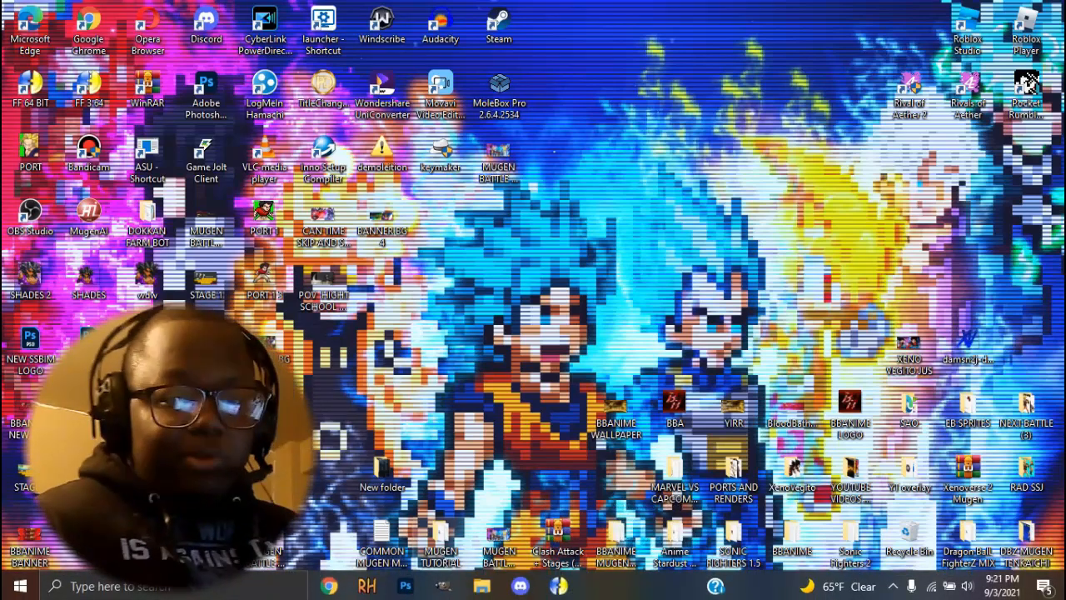
# Open the MUGEN TUTORIAL folder from the desktop and copy the arcade DEF file and arcade.sff from its font folder
pyautogui.doubleClick(441, 540)
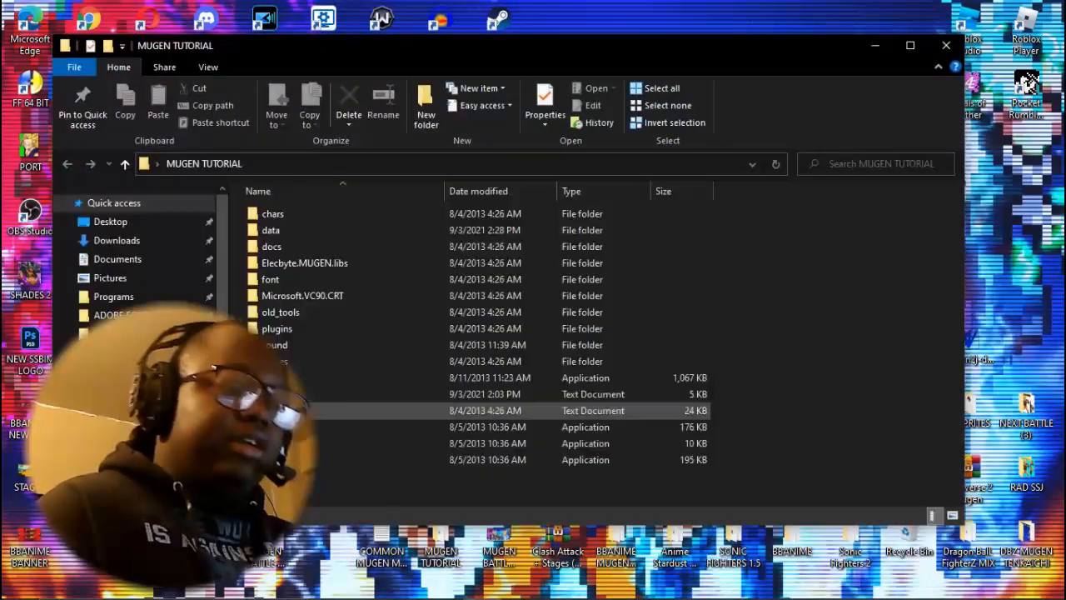
pyautogui.doubleClick(275, 279)
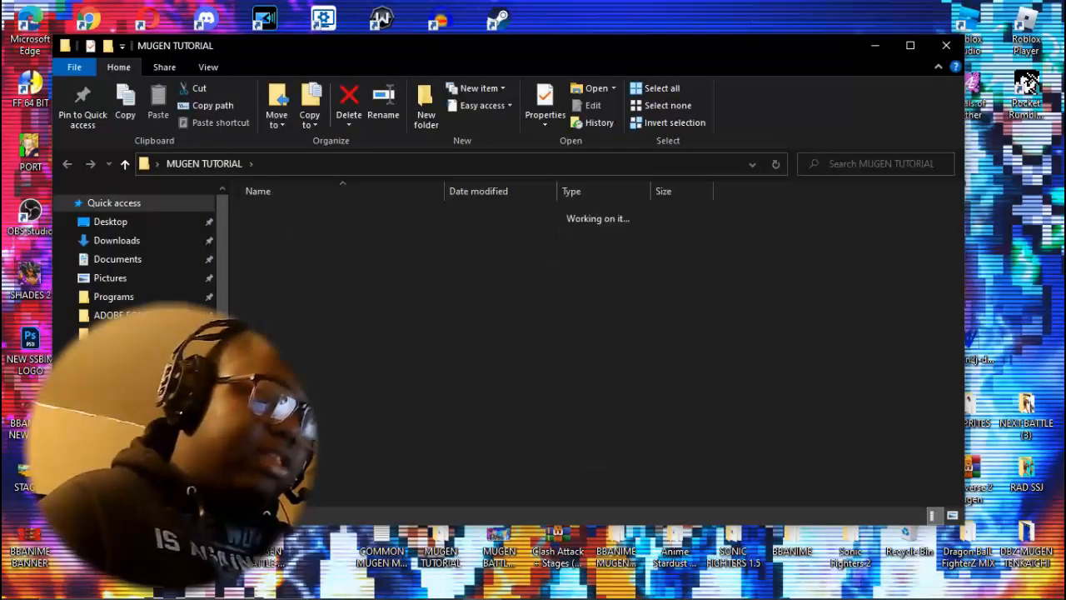
pyautogui.scroll(-1, 500, 350)
pyautogui.scroll(-3, 500, 250)
pyautogui.scroll(3, 500, 240)
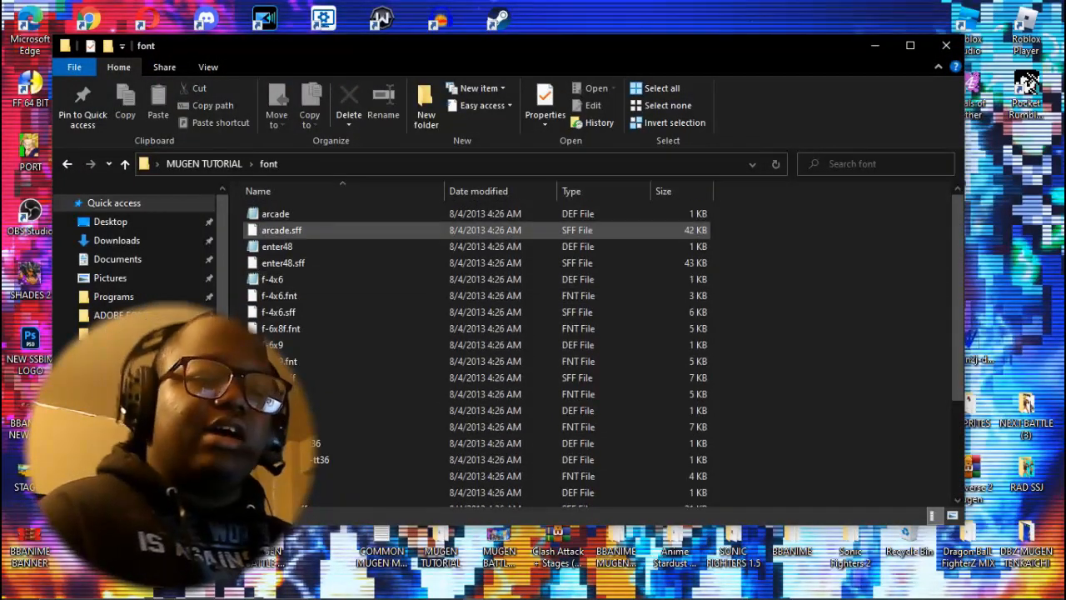
pyautogui.moveTo(743, 214); pyautogui.dragTo(657, 231)
pyautogui.rightClick(659, 228)
pyautogui.click(688, 411)
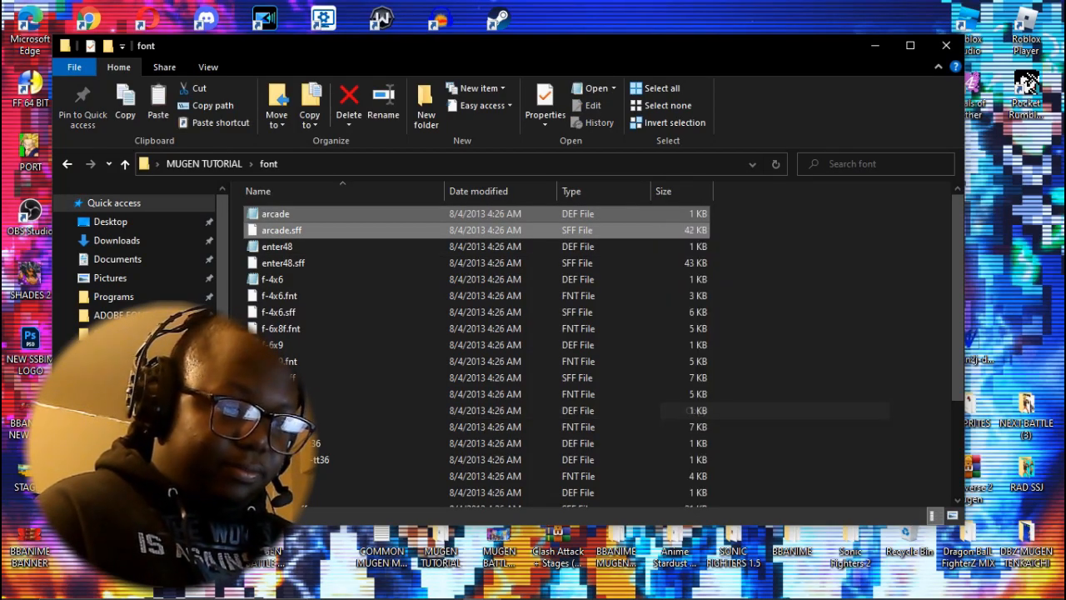
# Paste the copied arcade DEF and SFF files into the main MUGEN TUTORIAL folder
pyautogui.click(204, 163)
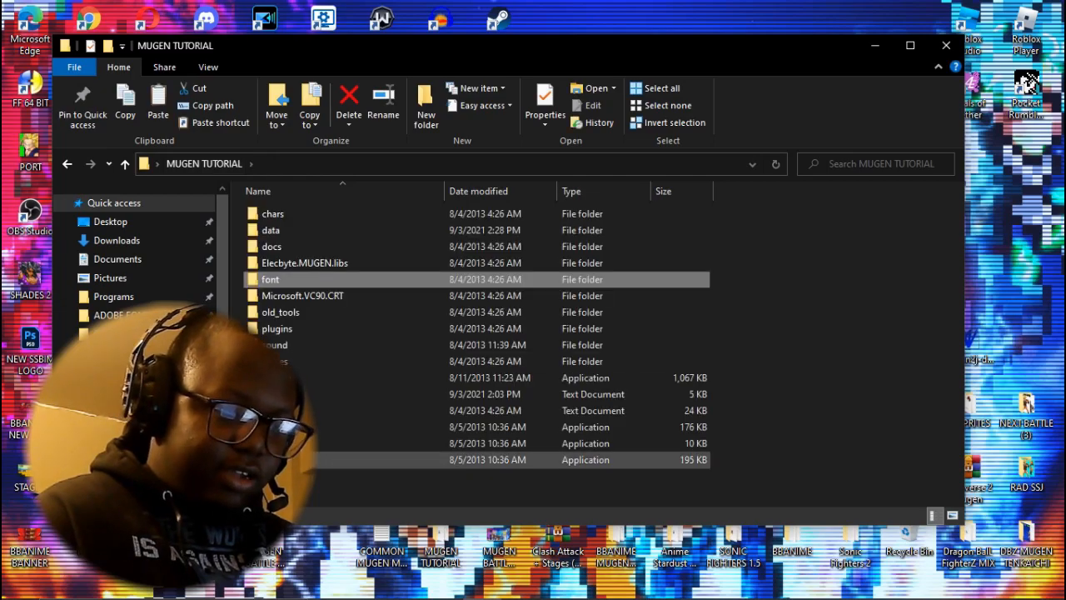
pyautogui.rightClick(455, 478)
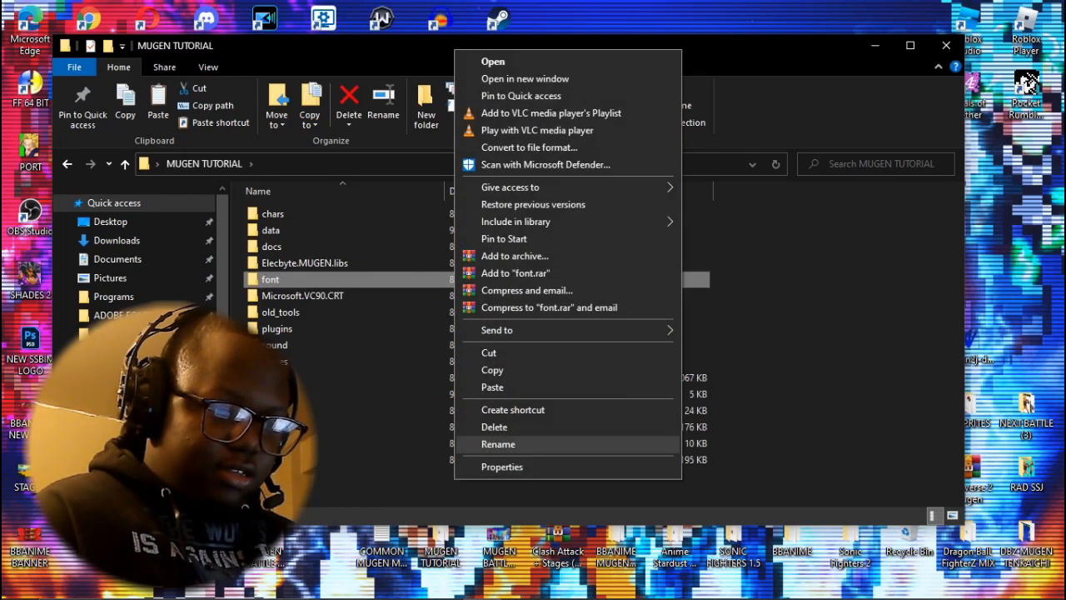
pyautogui.click(492, 387)
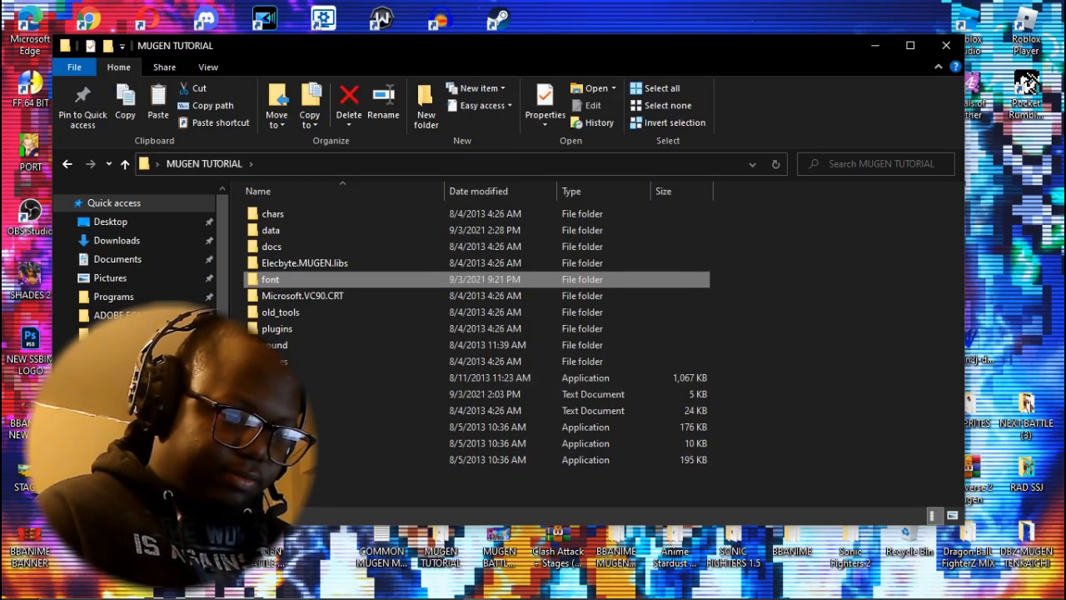
pyautogui.rightClick(303, 483)
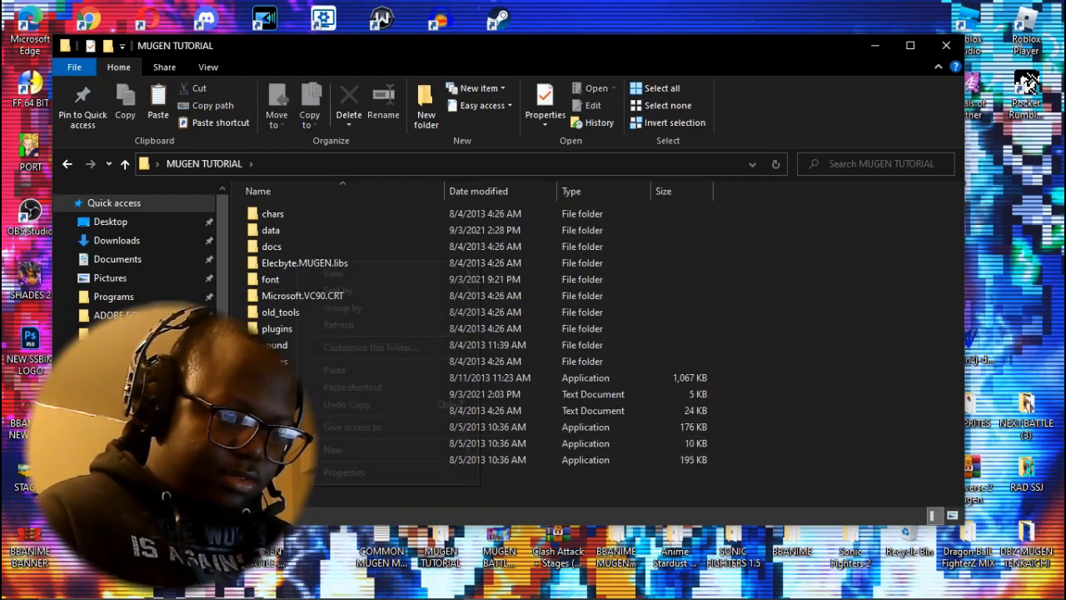
pyautogui.click(334, 369)
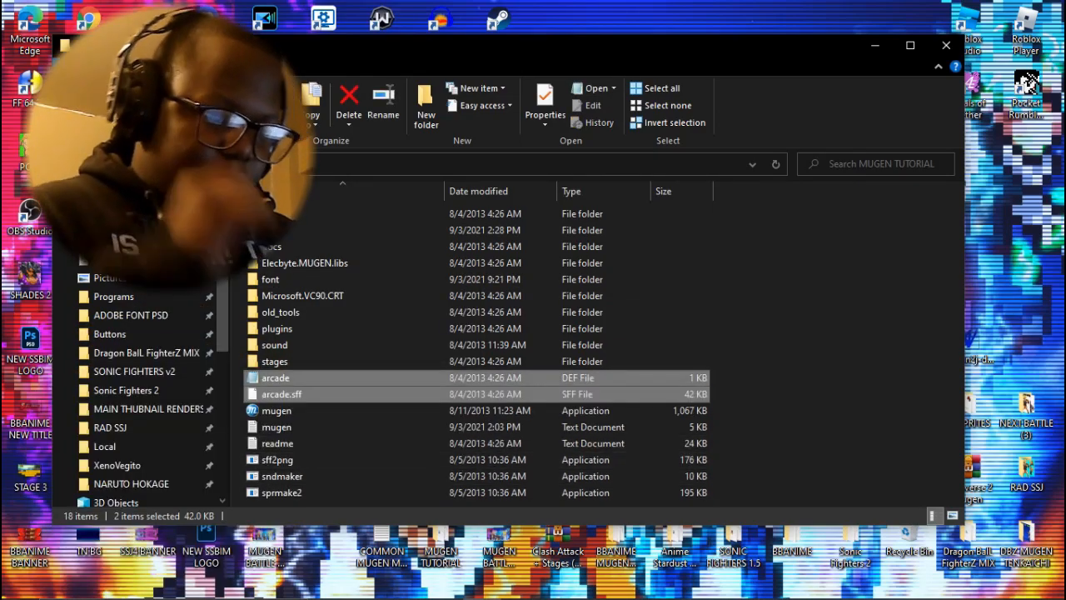
# Rename the pasted arcade DEF file in the MUGEN TUTORIAL folder as MAIN_MENU
pyautogui.doubleClick(276, 377)
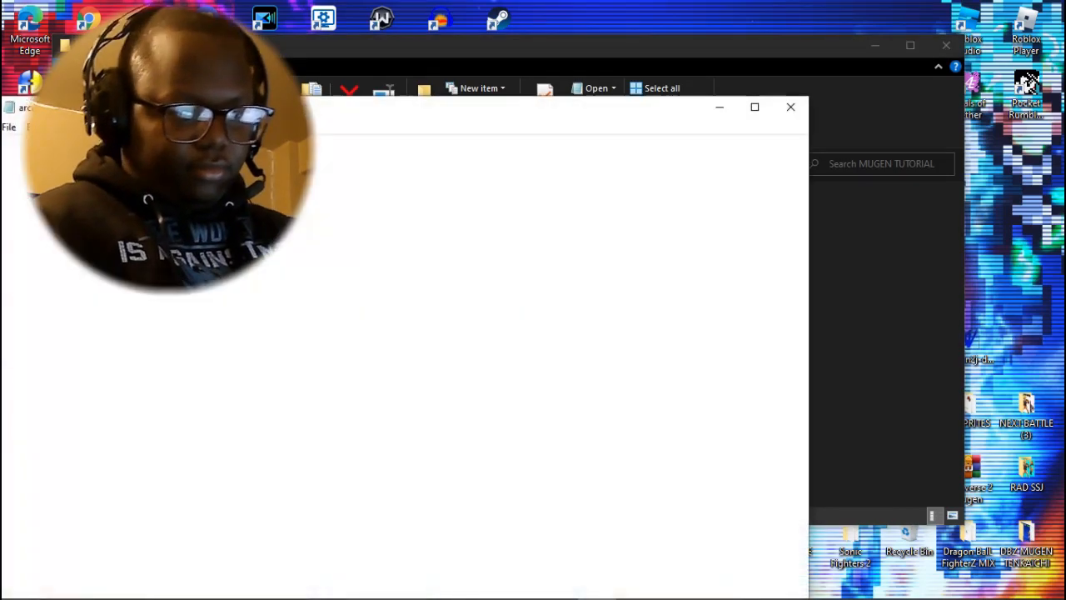
pyautogui.click(790, 106)
pyautogui.rightClick(302, 394)
pyautogui.click(276, 377)
pyautogui.rightClick(277, 379)
pyautogui.click(317, 344)
pyautogui.write('MAIN')
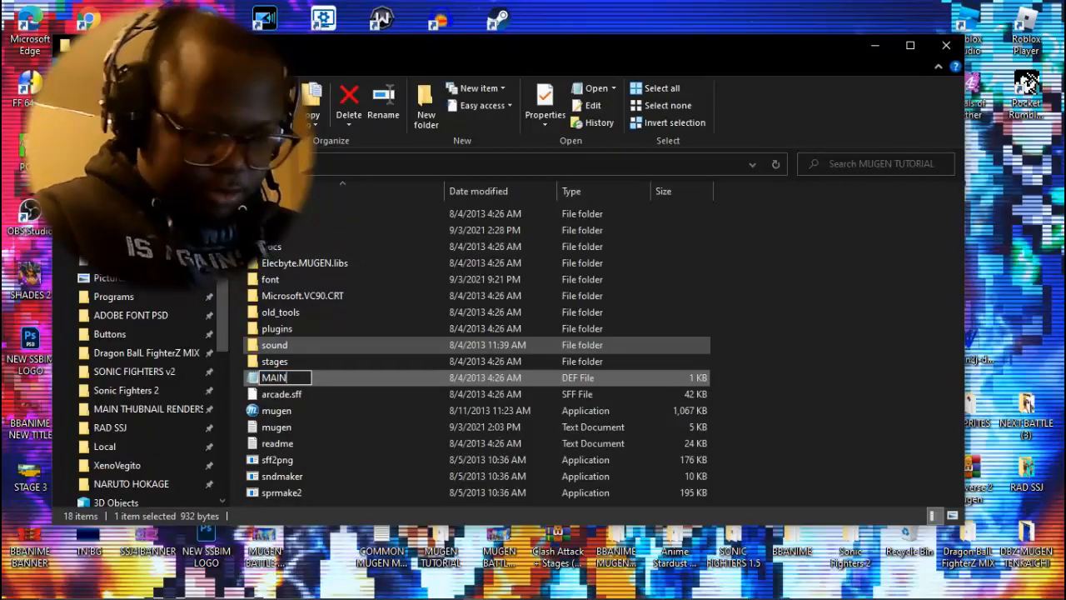
pyautogui.press('Return')
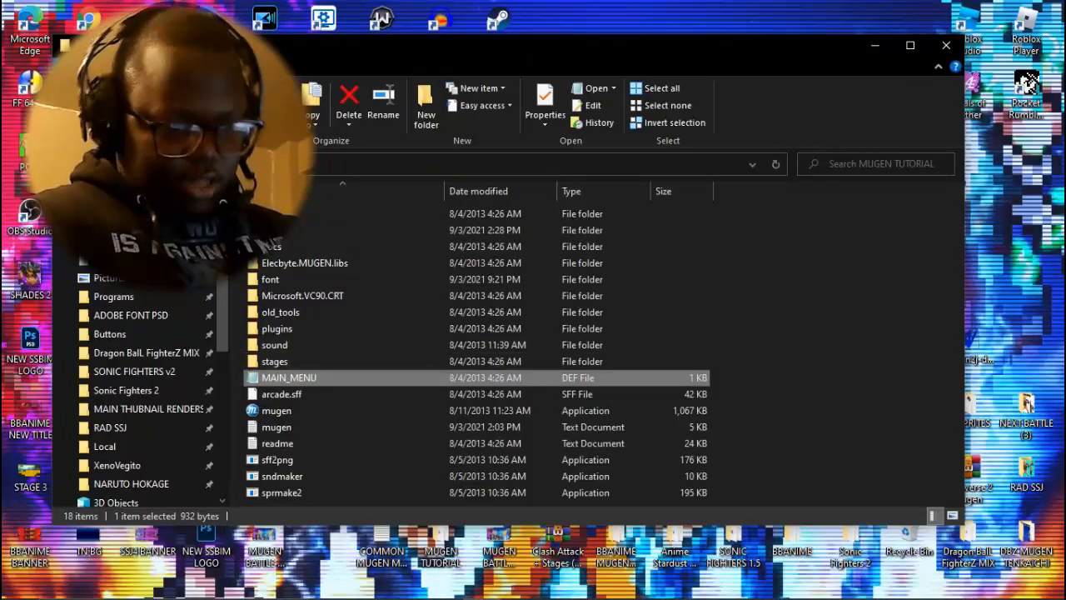
# Rename the pasted arcade.sff file as MAIN_MENU.sff
pyautogui.rightClick(312, 398)
pyautogui.click(355, 364)
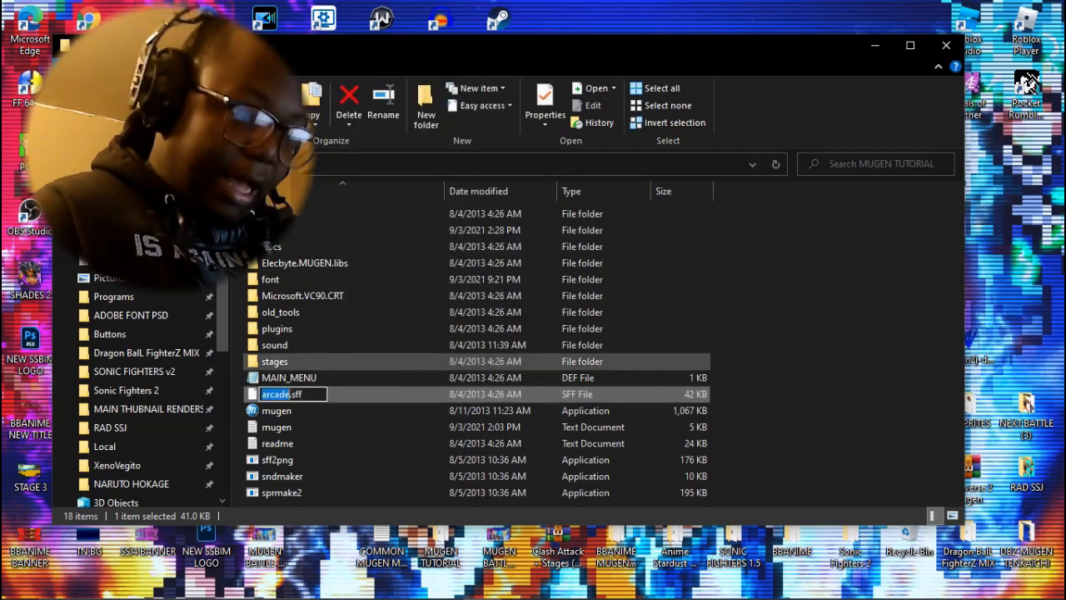
pyautogui.write('MAIN')
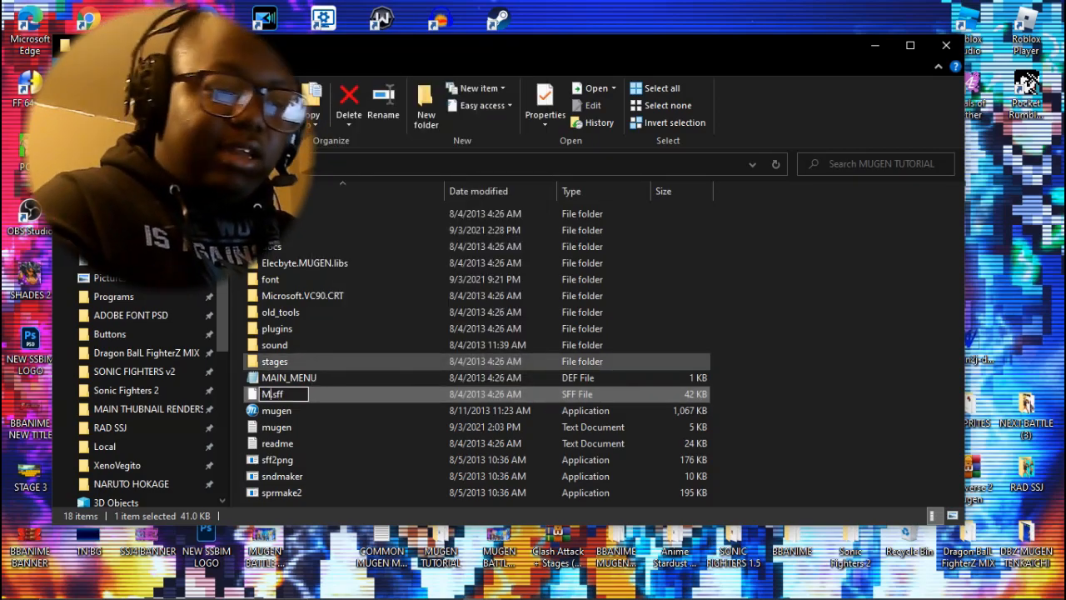
pyautogui.write('_MENU')
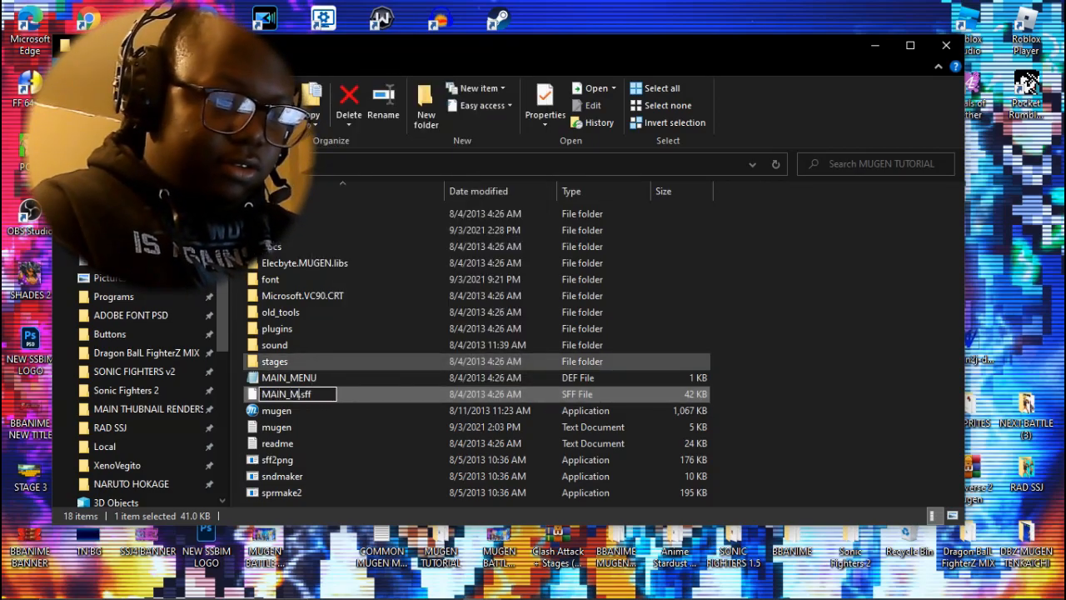
pyautogui.press('Return')
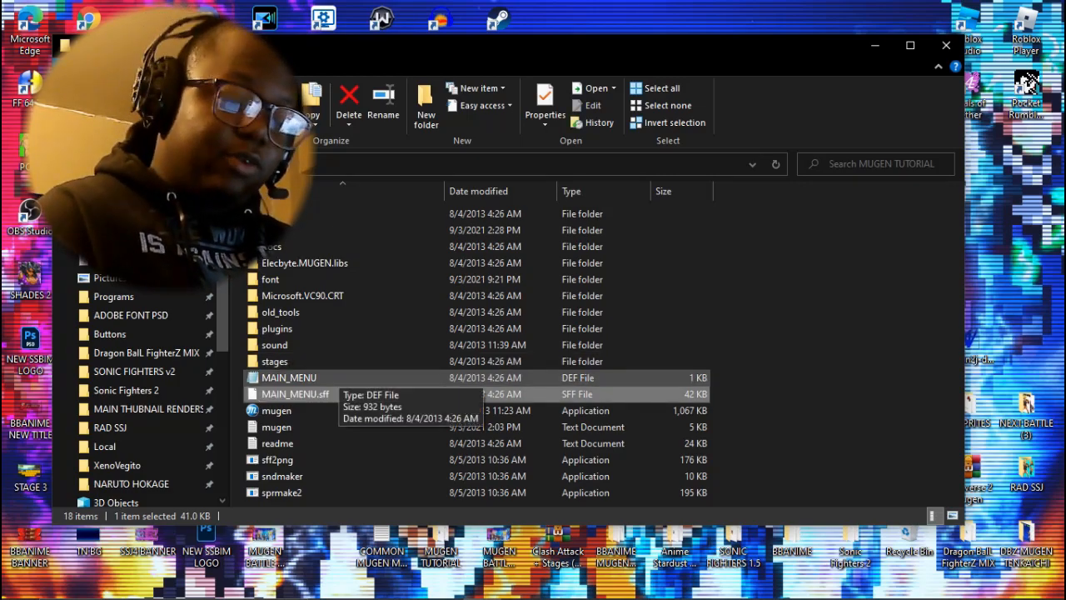
# Open the MAIN_MENU DEF file in Notepad, change the font name to "F", and save the file
pyautogui.doubleClick(337, 378)
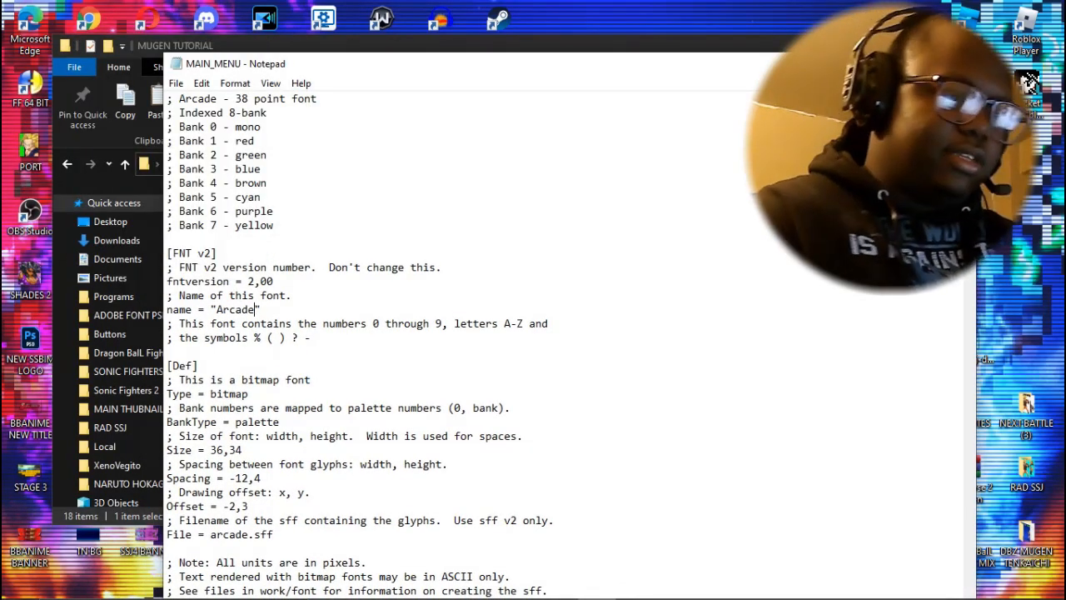
pyautogui.press('BackSpace')
pyautogui.press('BackSpace')
pyautogui.press('BackSpace')
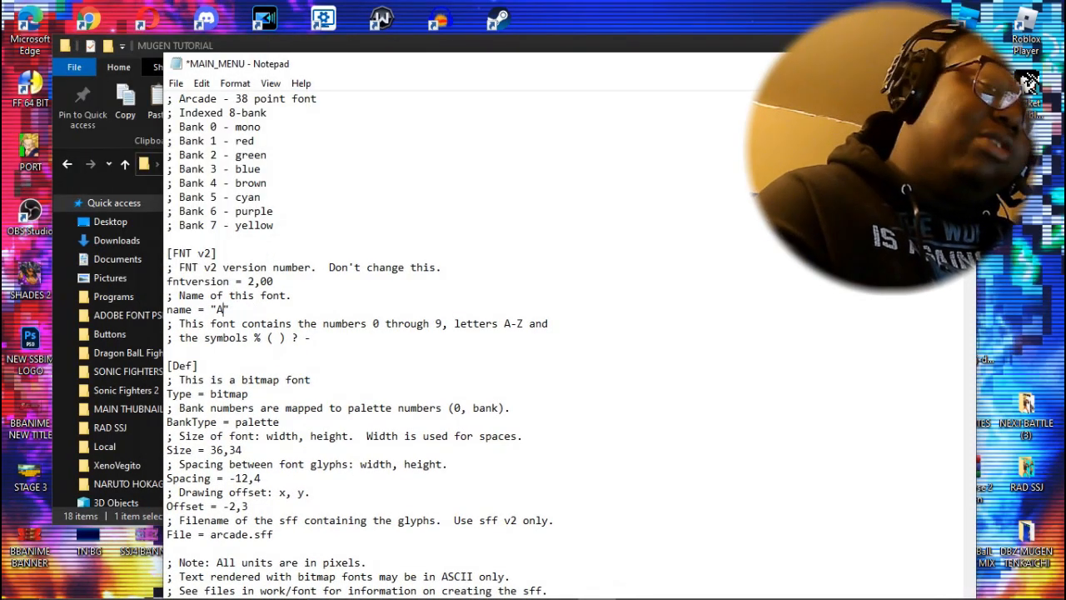
pyautogui.press('BackSpace')
pyautogui.write('F')
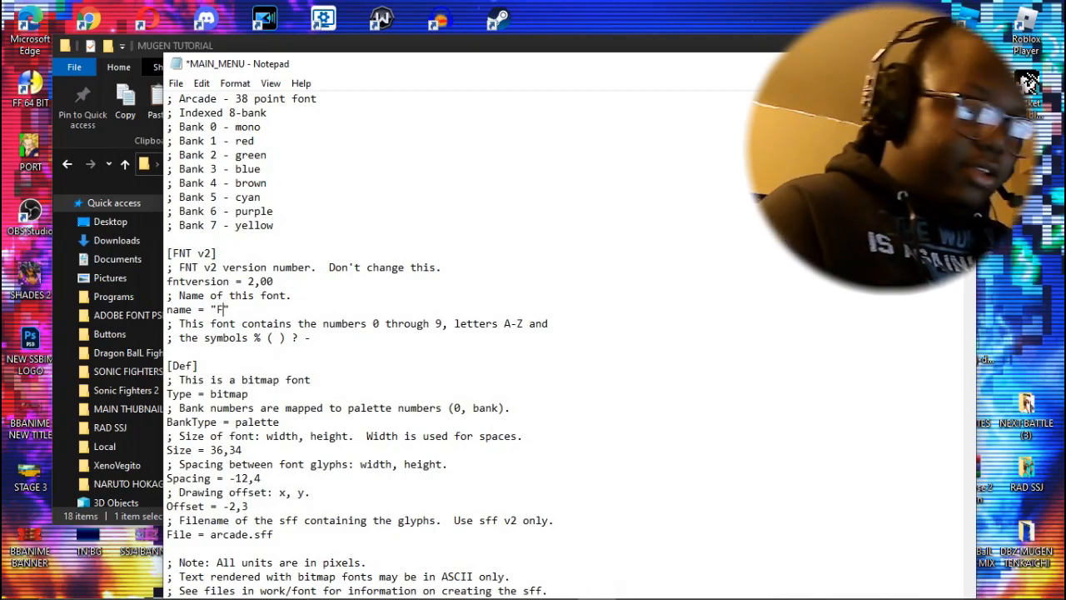
pyautogui.click(175, 83)
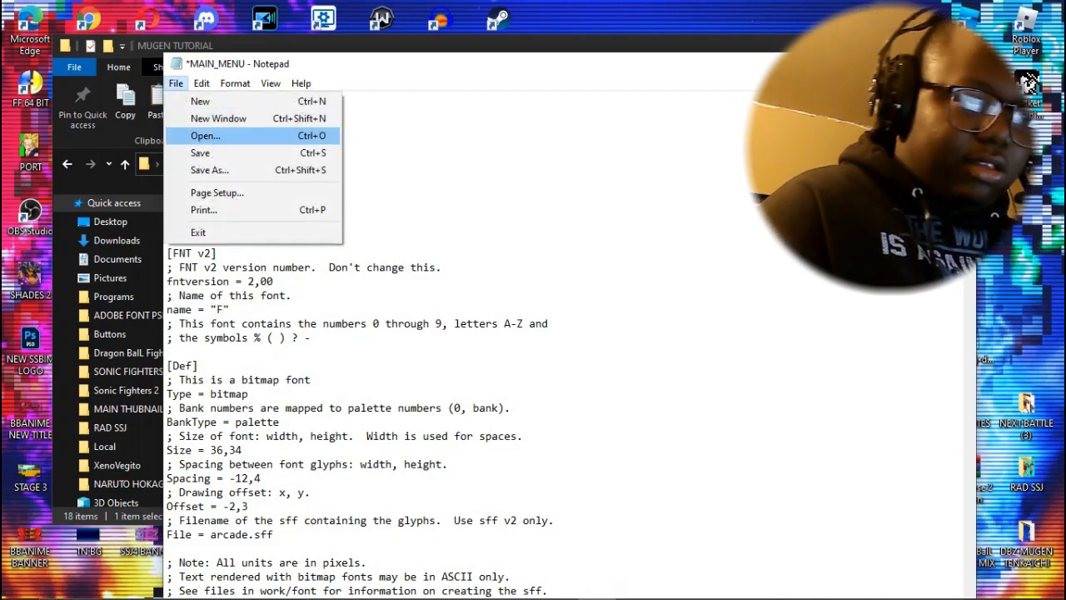
pyautogui.click(200, 153)
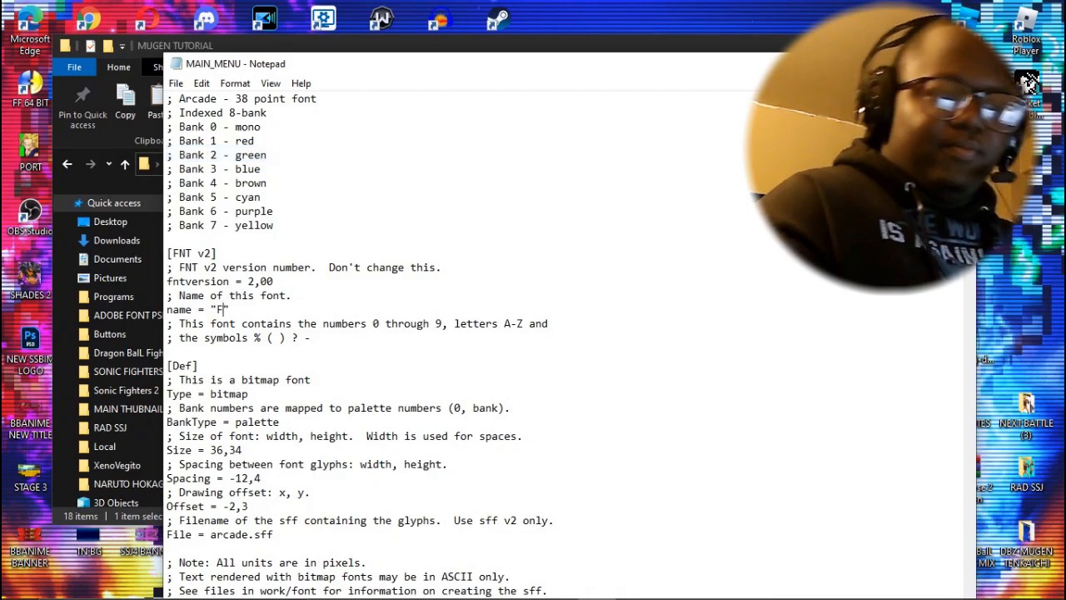
# Move the MAIN_MENU text window aside and open the COMMON MUGEN MAIN MENU SETTINGS file from the desktop
pyautogui.moveTo(243, 68); pyautogui.dragTo(564, 34)
pyautogui.doubleClick(381, 546)
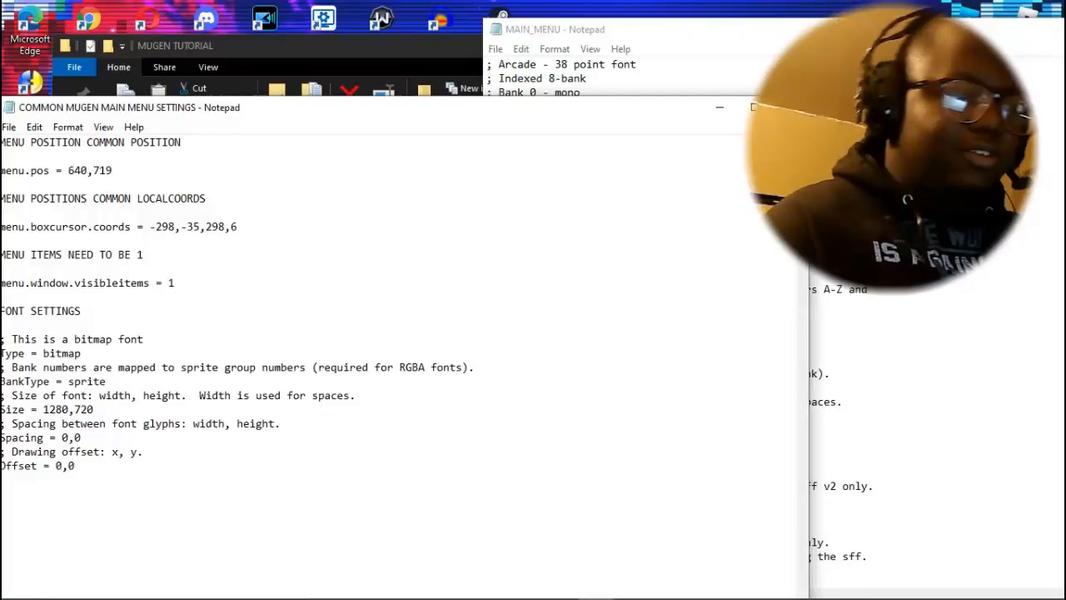
# Append (SYSTEM.DEF) to the common menu position heading and (FONT.DEF) to the font settings heading, and save the settings file
pyautogui.moveTo(279, 108); pyautogui.dragTo(277, 16)
pyautogui.click(193, 48)
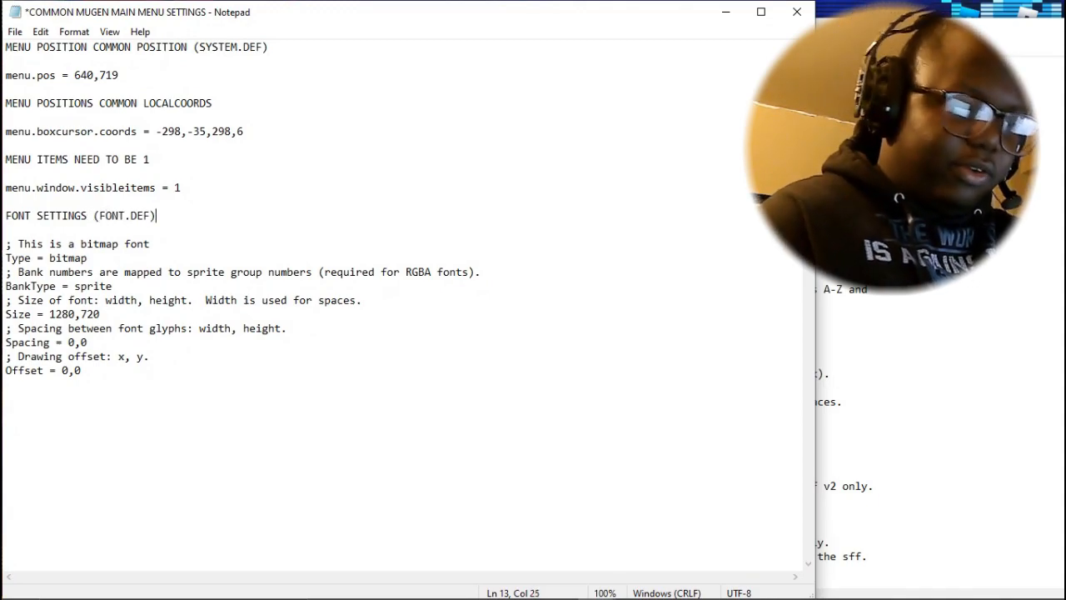
pyautogui.click(15, 32)
pyautogui.click(40, 101)
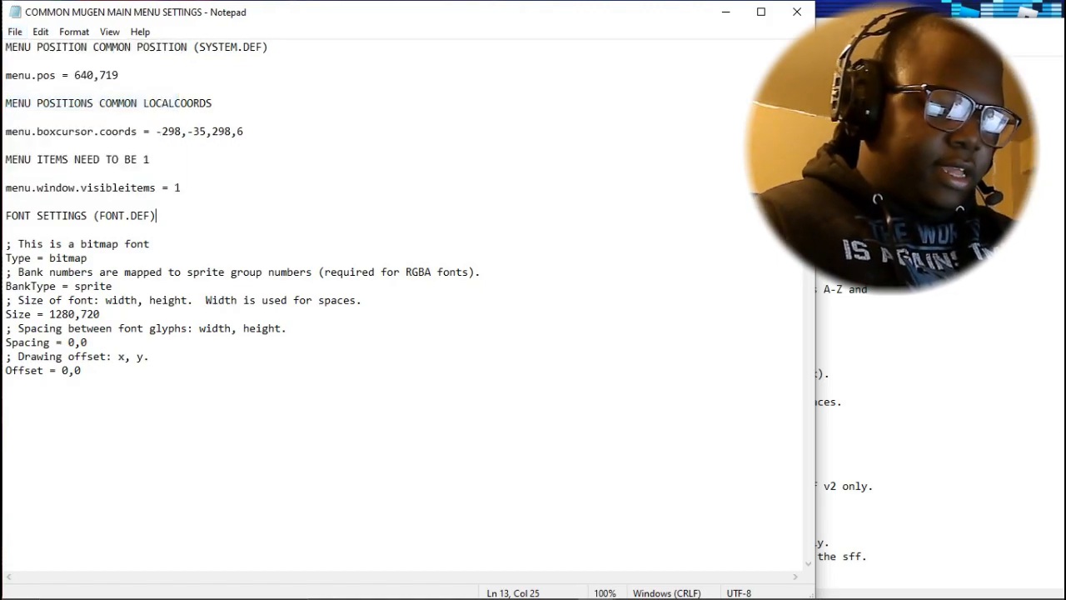
# Replace the type, bank, size, spacing and offset lines under [Def] in MAIN_MENU with the font settings block from the common settings file
pyautogui.moveTo(6, 243); pyautogui.dragTo(82, 370)
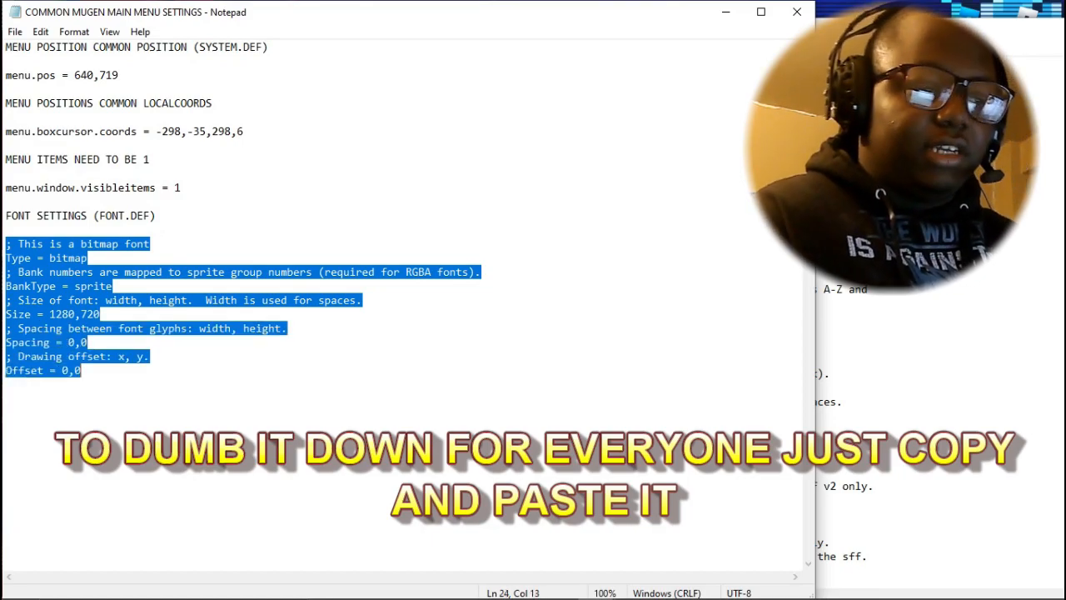
pyautogui.rightClick(89, 266)
pyautogui.click(128, 318)
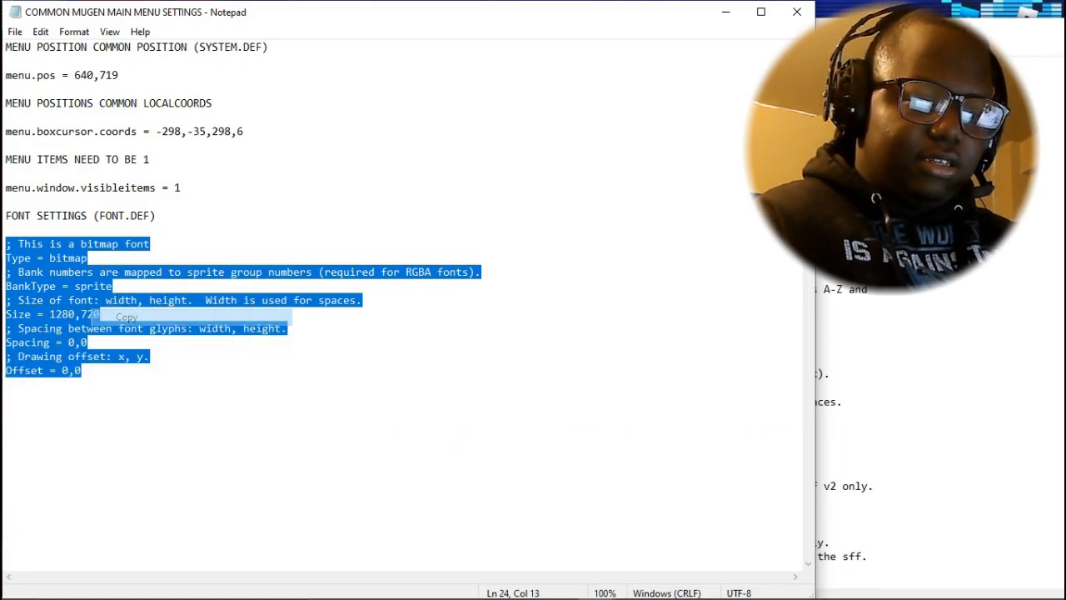
pyautogui.click(866, 234)
pyautogui.moveTo(763, 29); pyautogui.dragTo(526, 22)
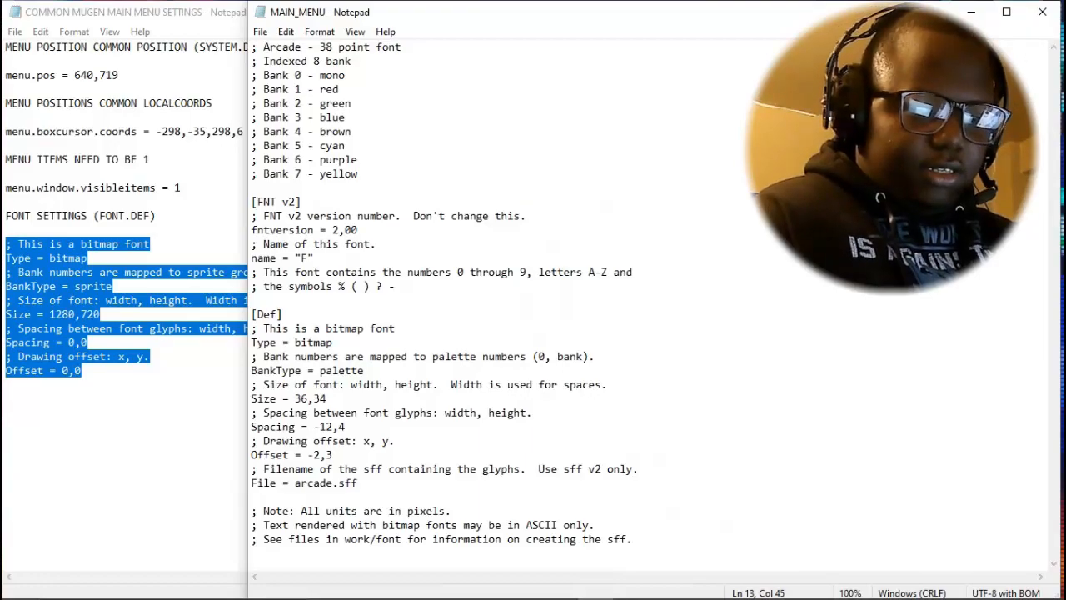
pyautogui.moveTo(252, 328); pyautogui.dragTo(583, 458)
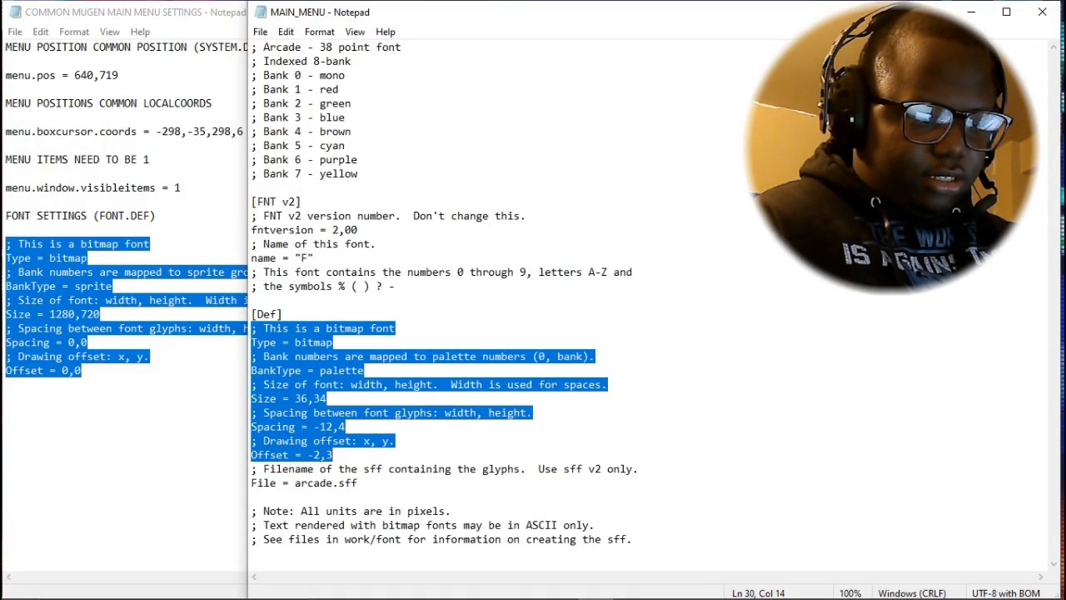
pyautogui.rightClick(630, 214)
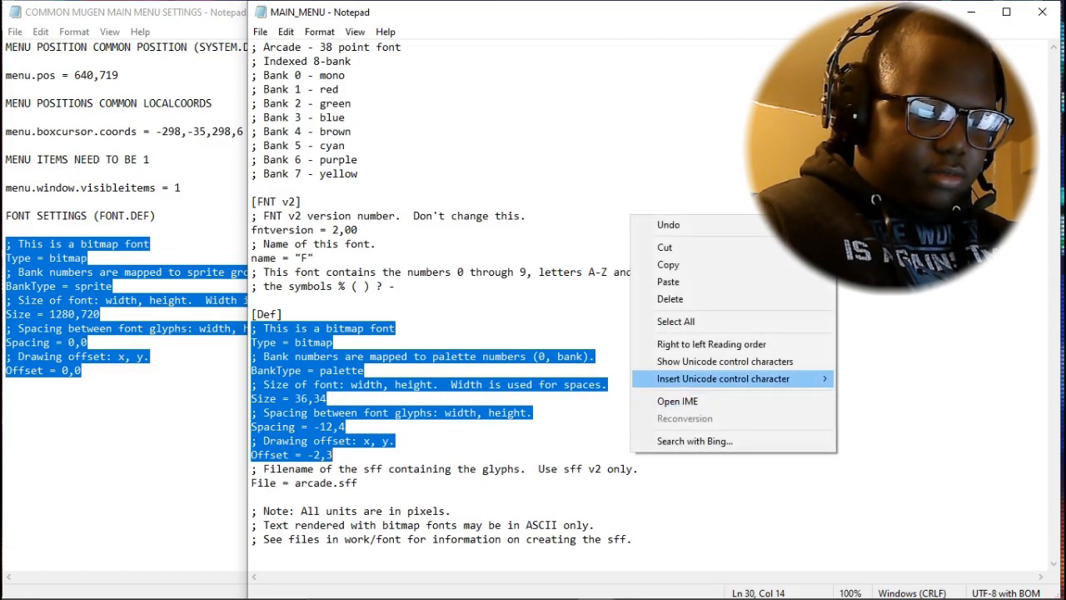
pyautogui.click(658, 299)
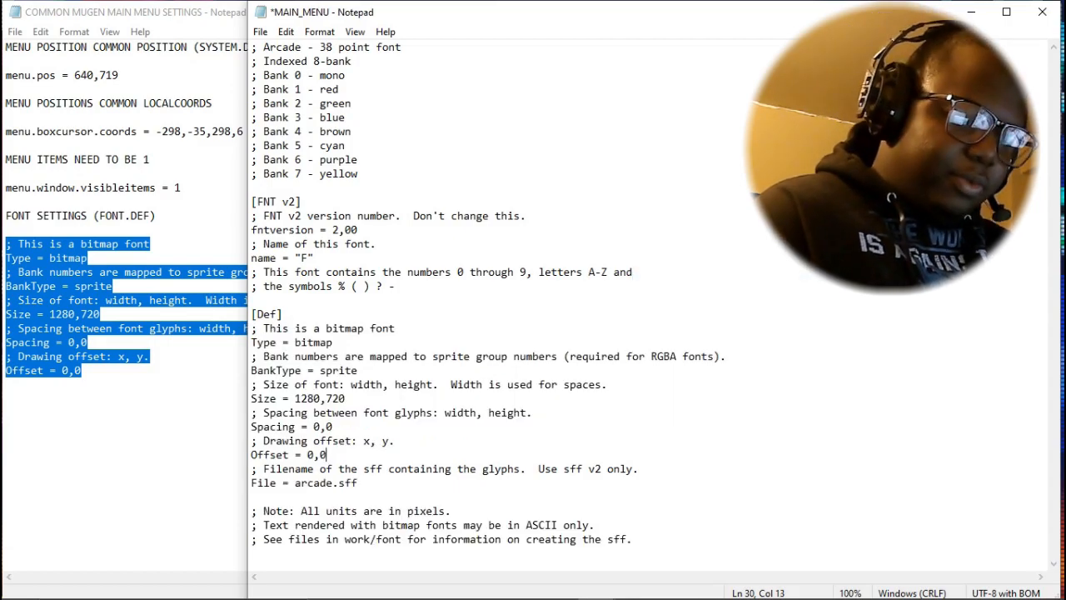
# Change the glyph file name in MAIN_MENU to MAIN_MENU.sff, save and close the file, and put the settings window away
pyautogui.moveTo(295, 482); pyautogui.dragTo(333, 482)
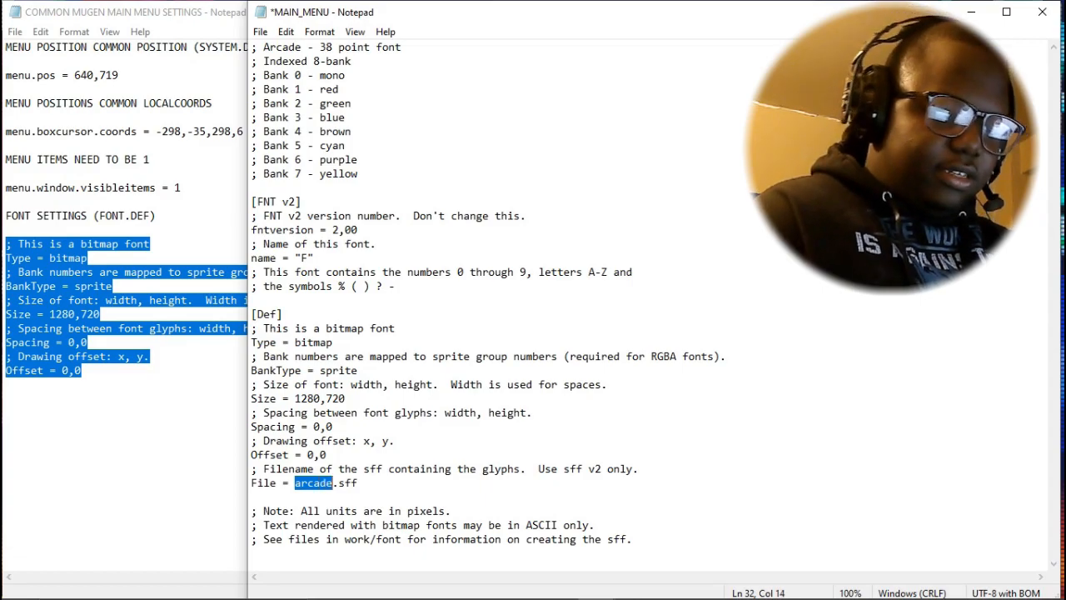
pyautogui.write('MAUN')
pyautogui.press('BackSpace')
pyautogui.press('BackSpace')
pyautogui.write('AIN_MENU')
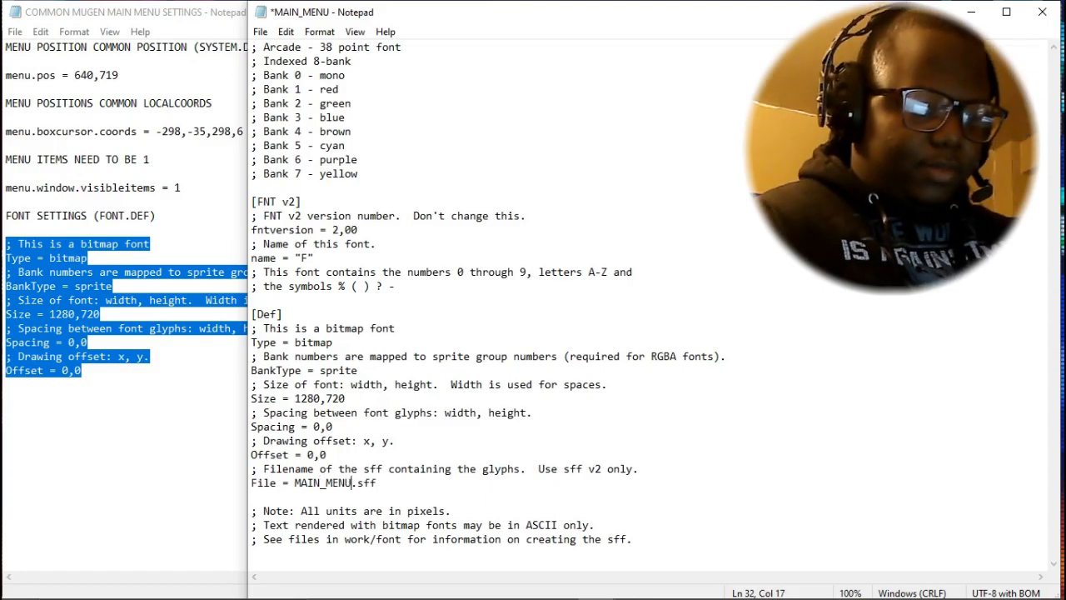
pyautogui.click(260, 31)
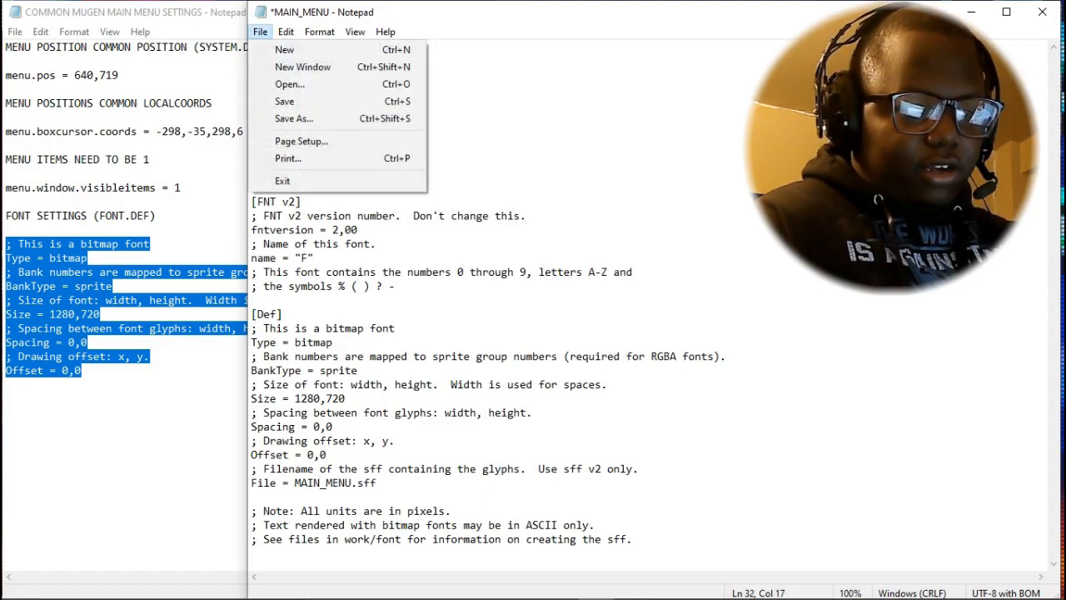
pyautogui.click(279, 102)
pyautogui.click(1042, 12)
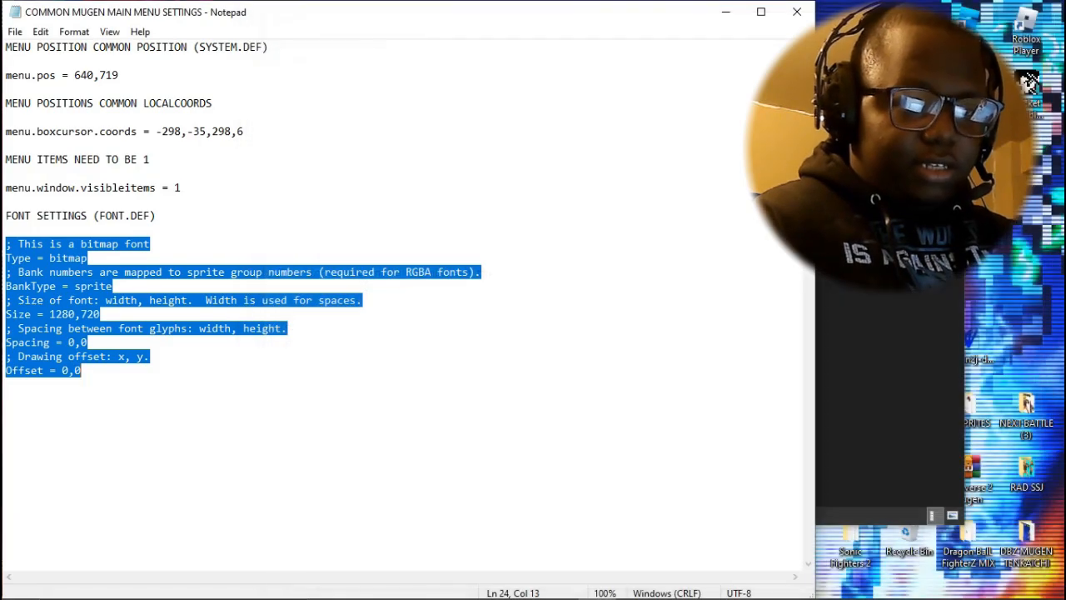
pyautogui.click(759, 11)
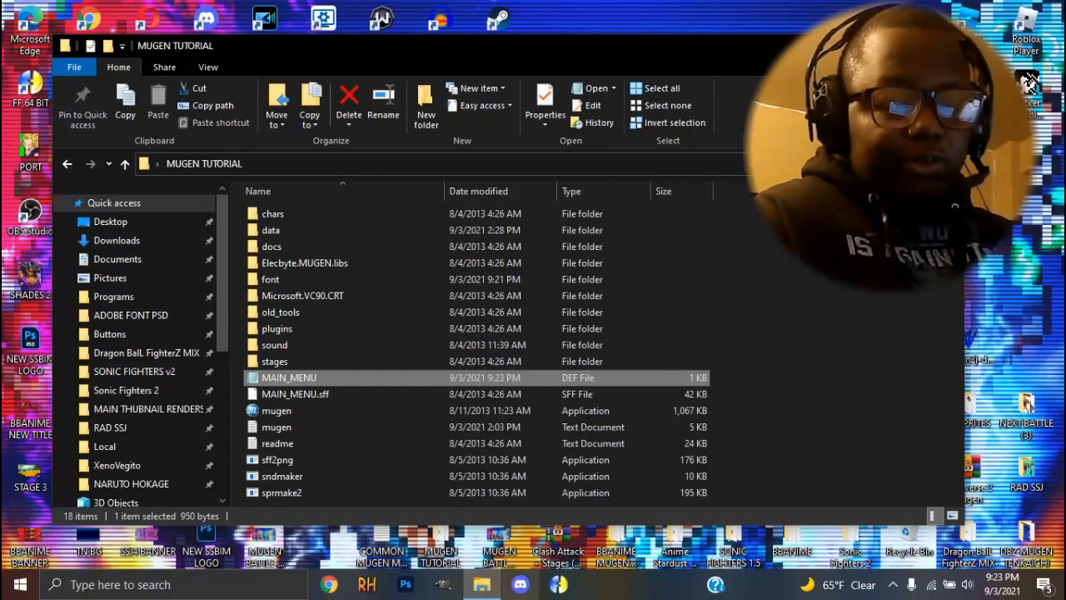
# Switch to Fighter Factory Studio and open the MAIN_MENU DEF project from the MUGEN TUTORIAL folder on the desktop
pyautogui.click(559, 585)
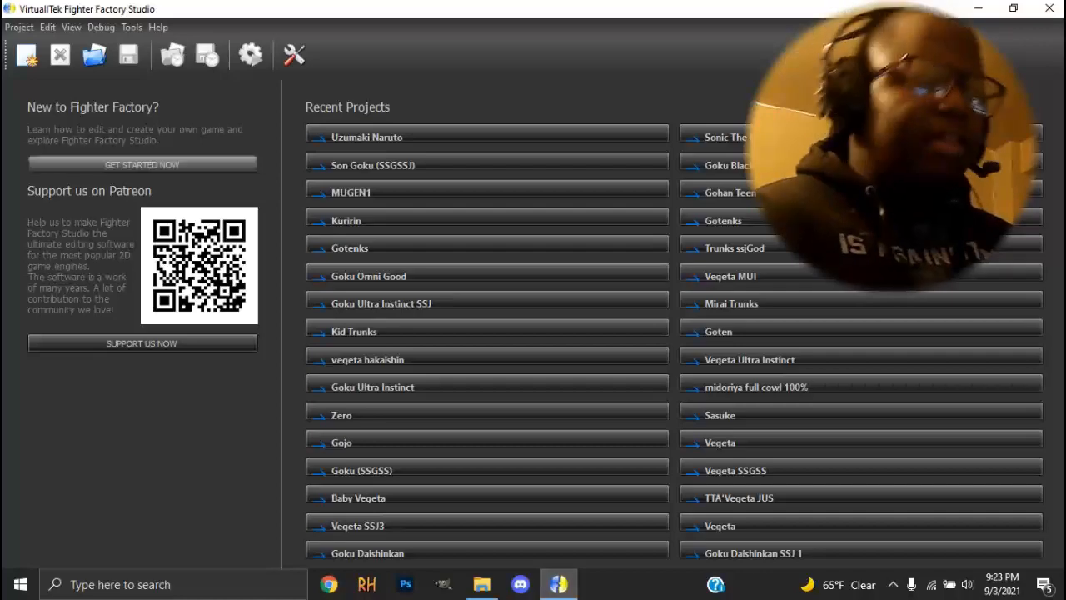
pyautogui.click(18, 26)
pyautogui.click(38, 61)
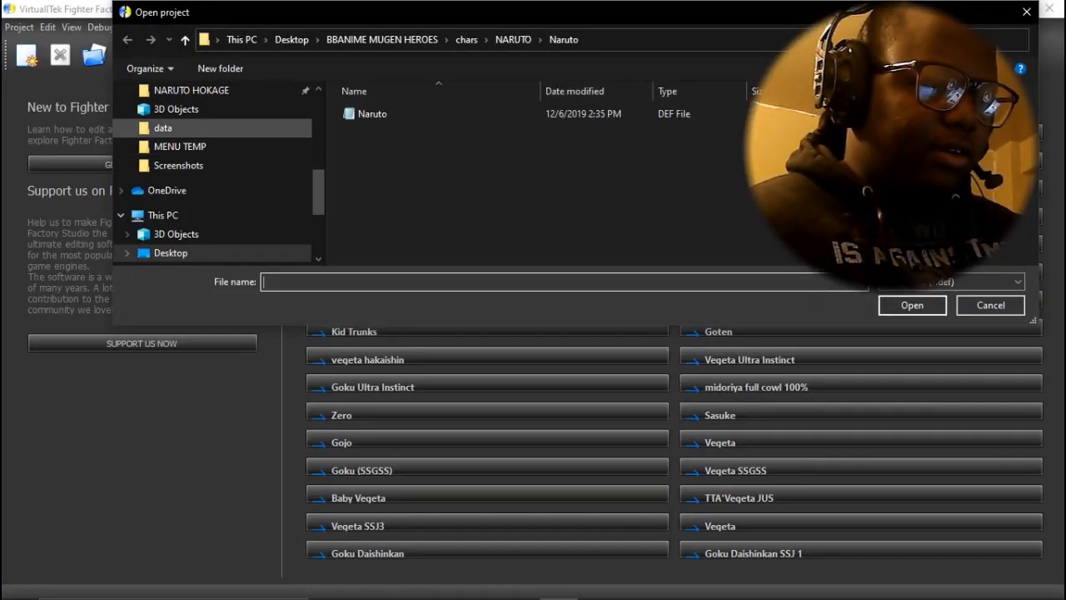
pyautogui.click(164, 128)
pyautogui.click(170, 252)
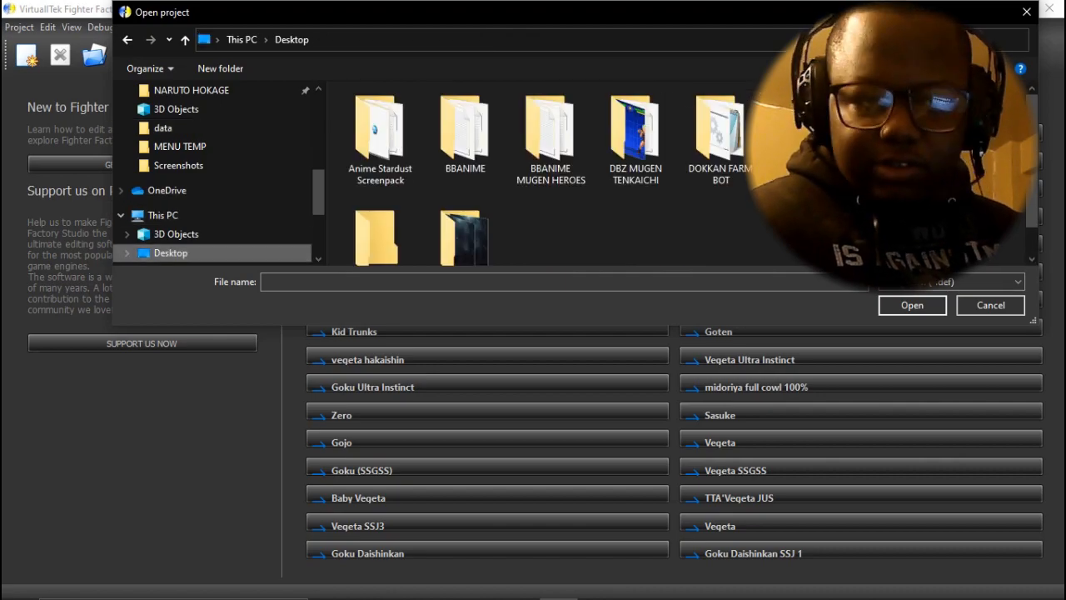
pyautogui.scroll(-1, 551, 173)
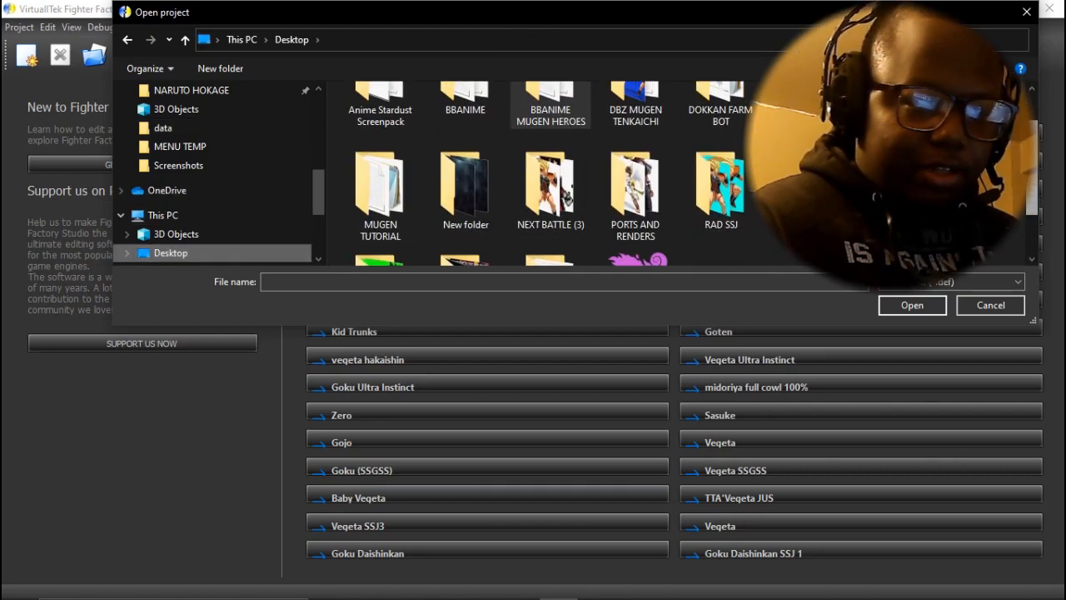
pyautogui.doubleClick(380, 192)
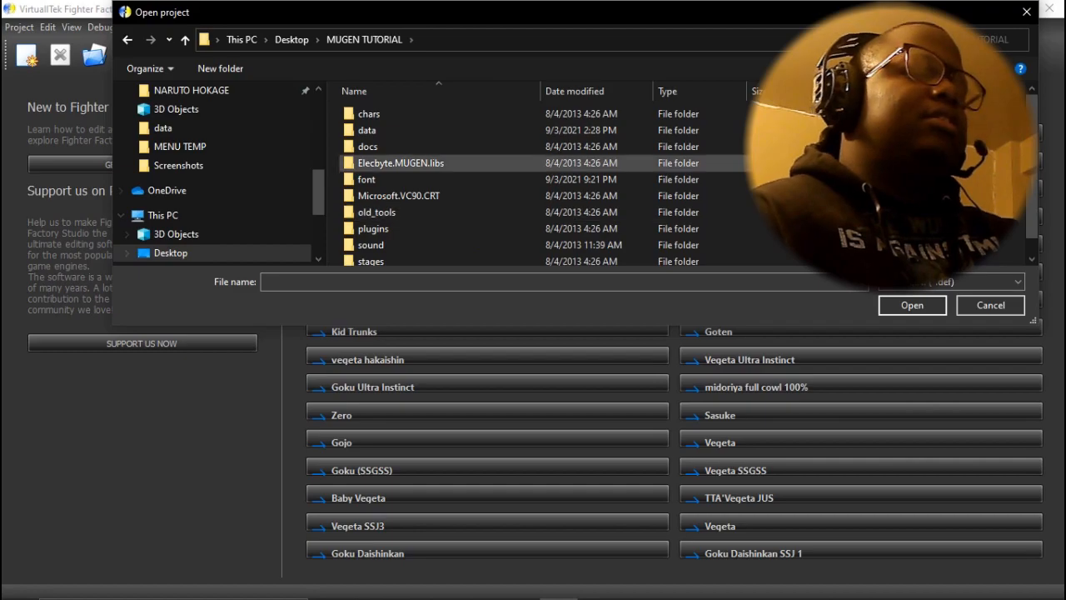
pyautogui.scroll(-1, 391, 137)
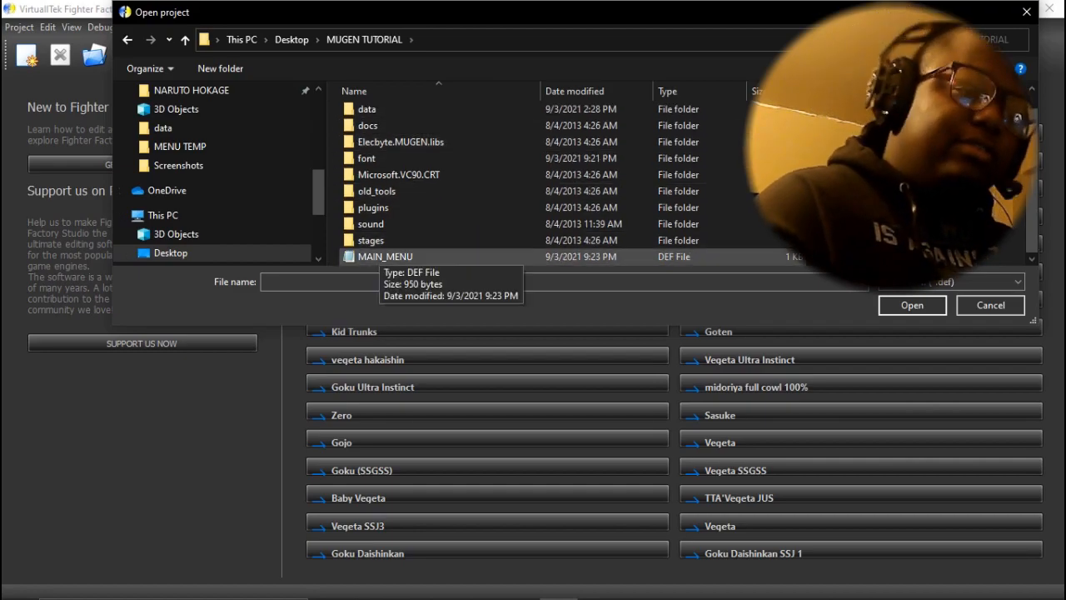
pyautogui.click(385, 256)
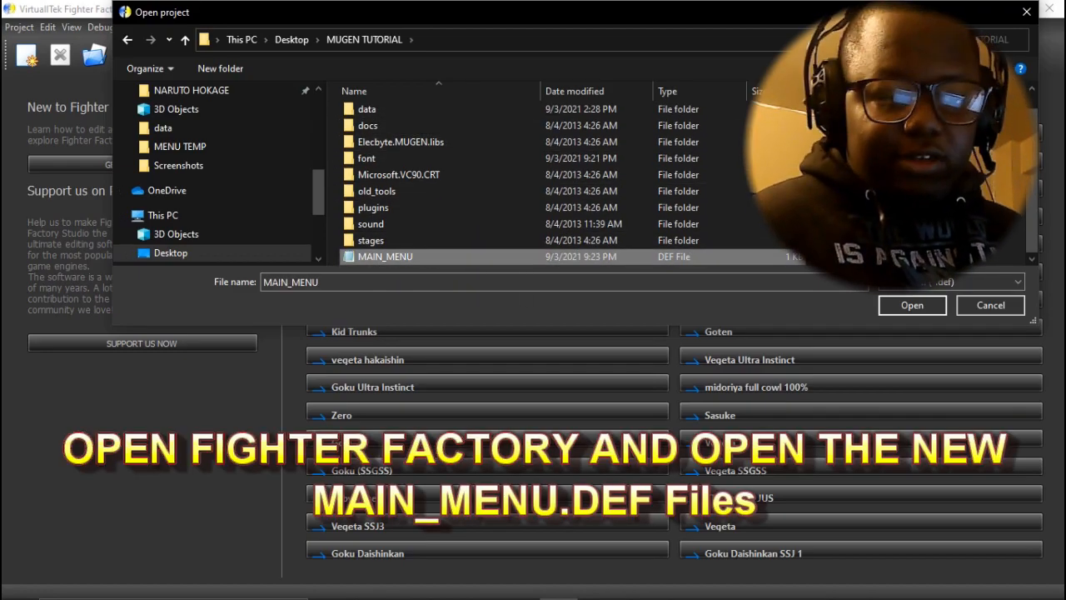
pyautogui.doubleClick(384, 256)
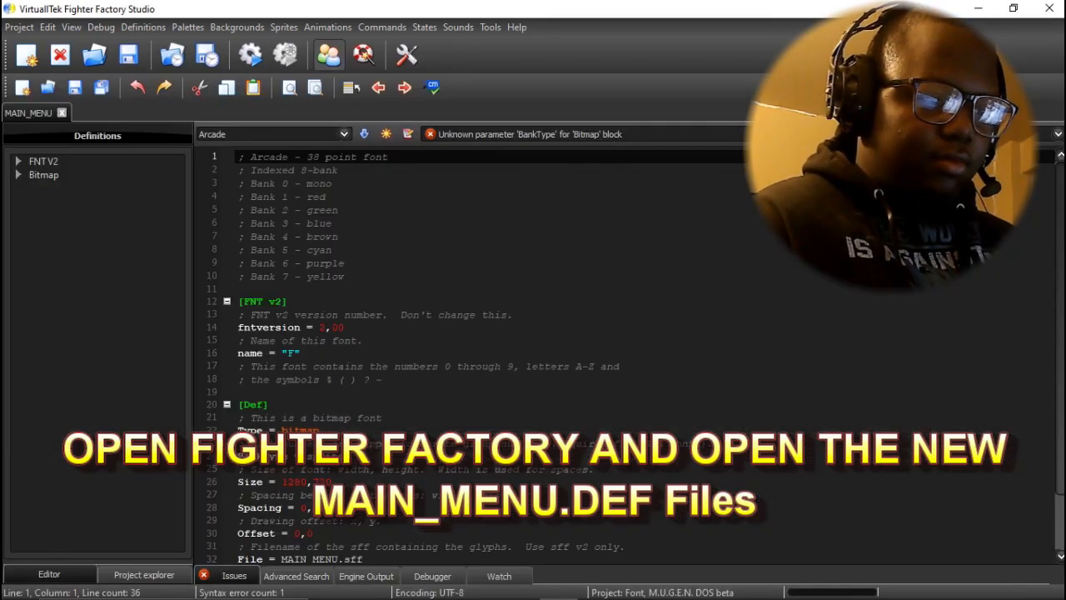
# Load the MAIN_MENU.sff sprite file from the MUGEN TUTORIAL folder into the project
pyautogui.click(284, 27)
pyautogui.click(300, 60)
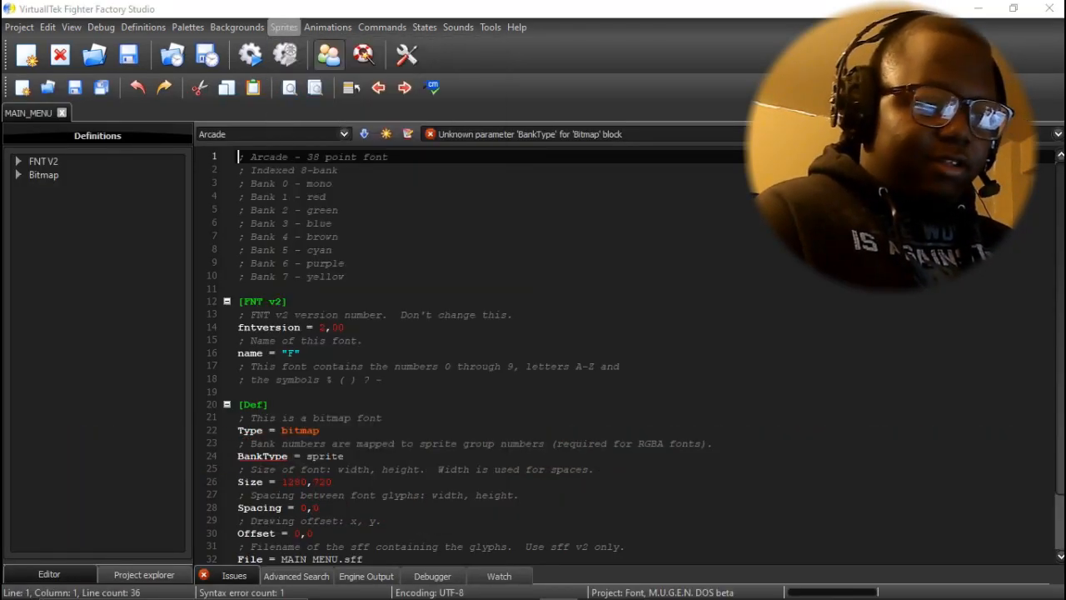
pyautogui.click(364, 40)
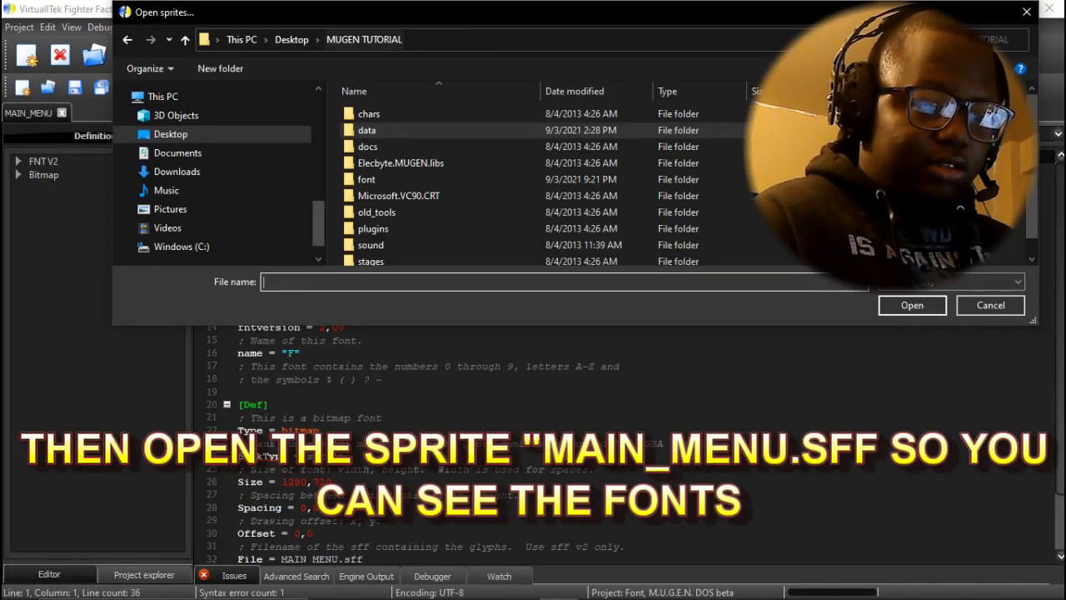
pyautogui.scroll(-1, 533, 183)
pyautogui.doubleClick(374, 261)
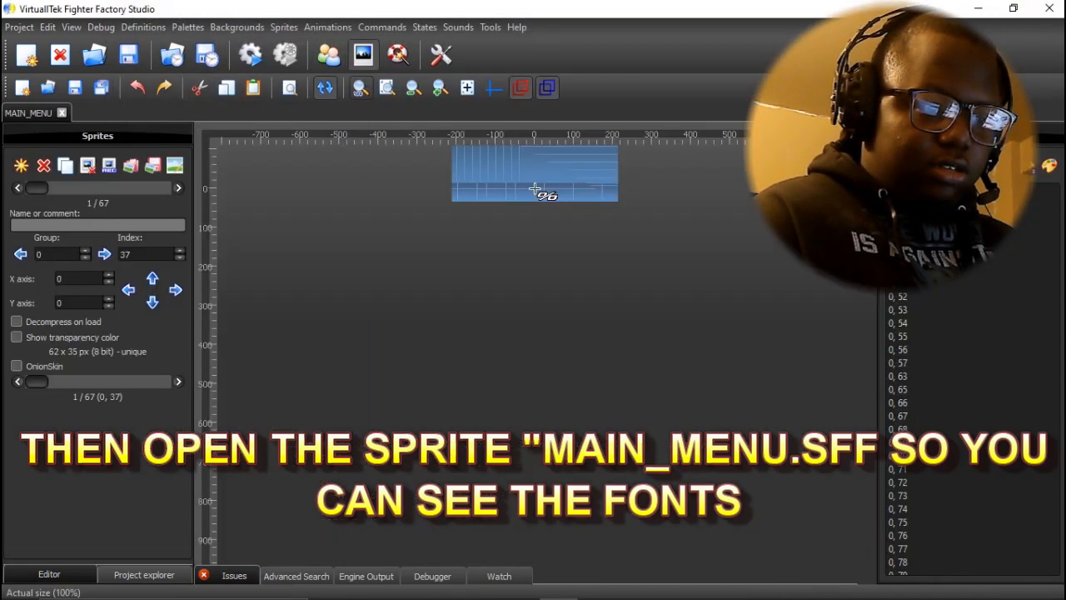
# Delete the symbol and number sprites in group 0 that come before index 65
pyautogui.scroll(3, 535, 188)
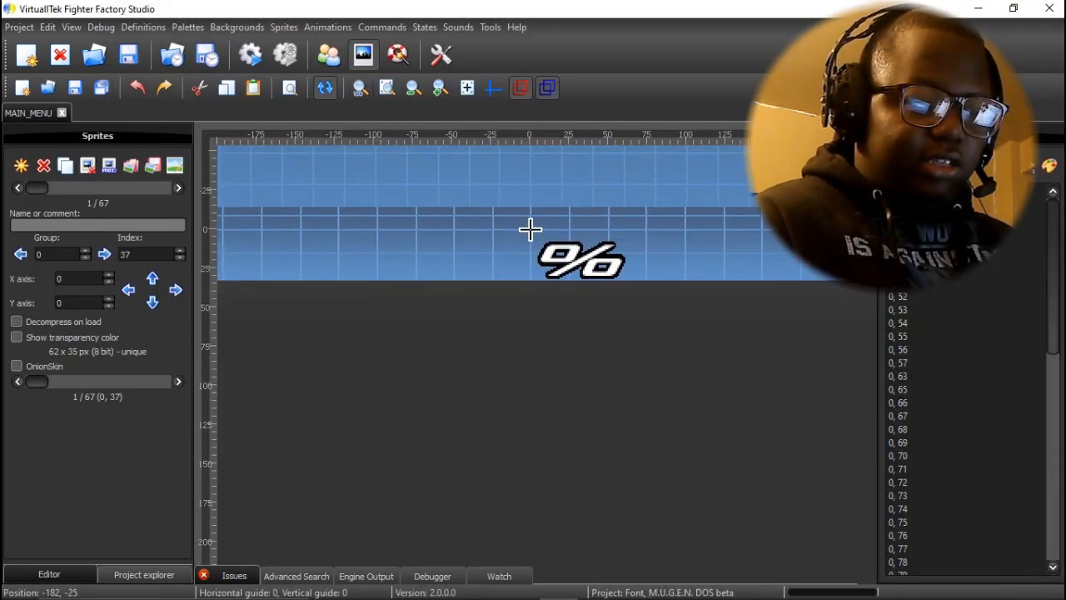
pyautogui.moveTo(37, 188)
pyautogui.mouseDown()
pyautogui.moveTo(159, 188)
pyautogui.moveTo(36, 188)
pyautogui.mouseUp()
pyautogui.click(43, 166)
pyautogui.press('Return')
pyautogui.click(44, 166)
pyautogui.press('Return')
pyautogui.click(43, 166)
pyautogui.press('Return')
pyautogui.click(43, 166)
pyautogui.press('Return')
pyautogui.click(43, 166)
pyautogui.press('Return')
pyautogui.click(43, 165)
pyautogui.press('Return')
pyautogui.click(43, 166)
pyautogui.press('Return')
pyautogui.click(44, 166)
pyautogui.press('Return')
pyautogui.click(43, 166)
pyautogui.press('Return')
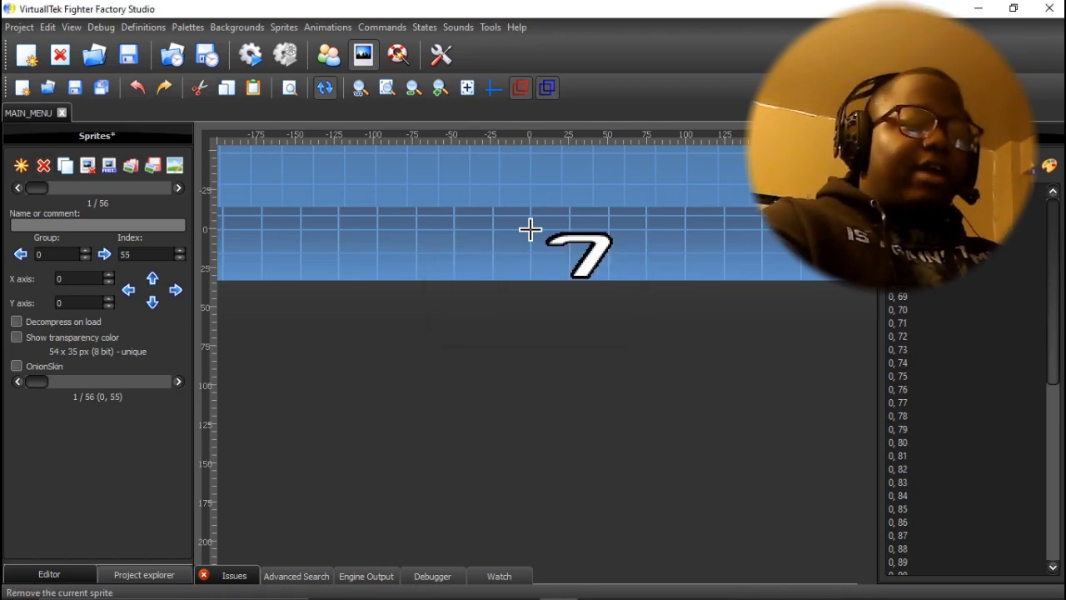
pyautogui.click(43, 165)
pyautogui.press('Return')
pyautogui.click(43, 166)
pyautogui.press('Return')
pyautogui.click(43, 166)
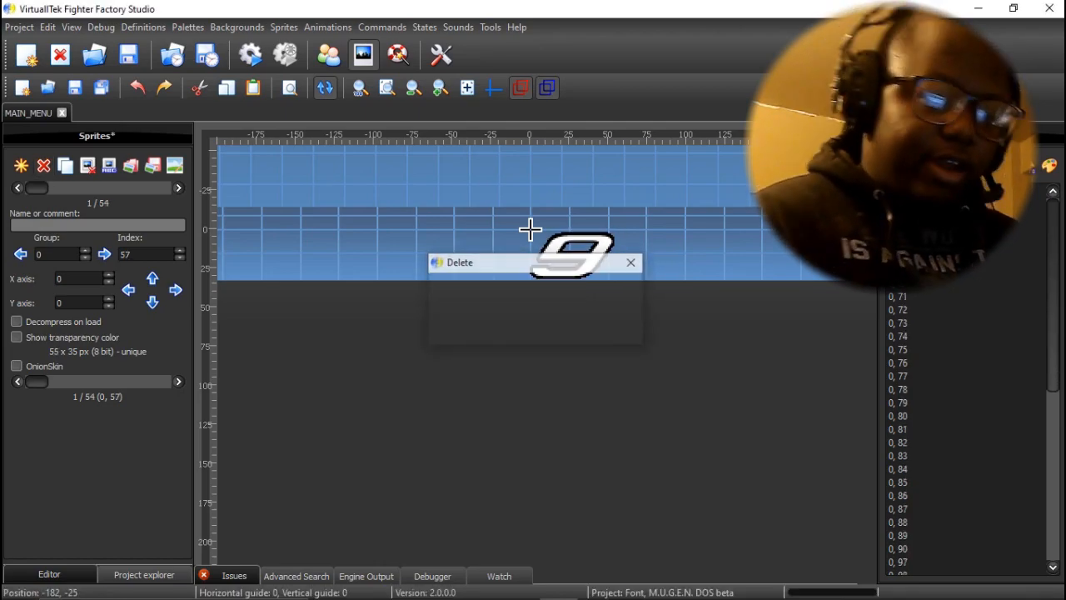
pyautogui.press('Return')
pyautogui.click(43, 166)
pyautogui.press('Return')
# Delete the duplicate letter sprites in group 0 from index 97 through 118, keeping those up to index 90
pyautogui.moveTo(36, 188); pyautogui.dragTo(97, 188)
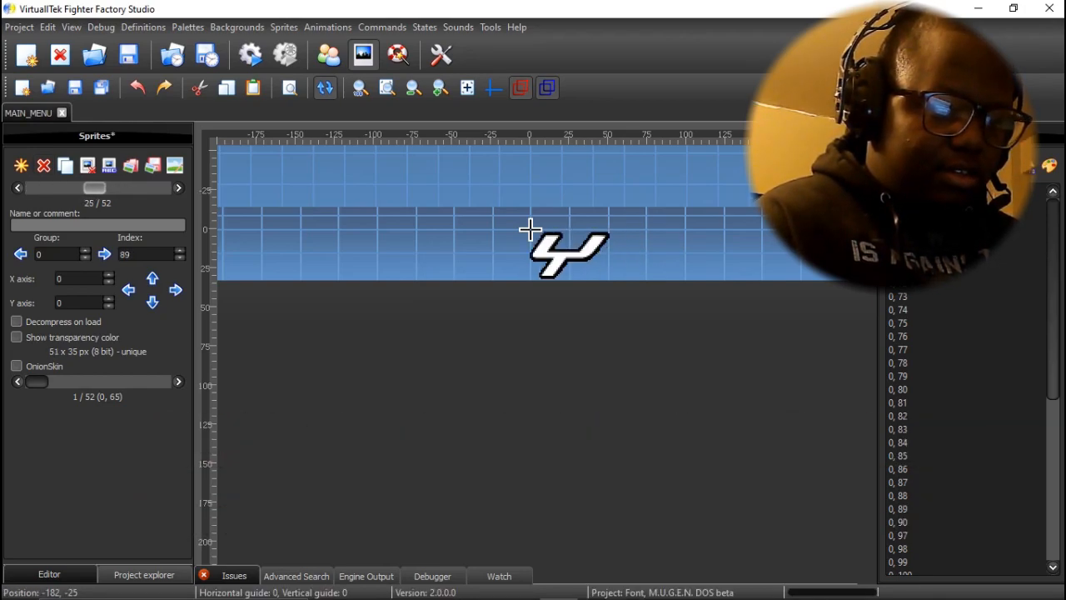
pyautogui.click(178, 189)
pyautogui.click(178, 188)
pyautogui.click(43, 166)
pyautogui.press('Return')
pyautogui.press('Delete')
pyautogui.press('Return')
pyautogui.press('Delete')
pyautogui.press('Return')
pyautogui.press('Delete')
pyautogui.press('Return')
pyautogui.press('Delete')
pyautogui.press('Return')
pyautogui.press('Delete')
pyautogui.press('Return')
pyautogui.press('Delete')
pyautogui.press('Return')
pyautogui.press('Delete')
pyautogui.press('Return')
pyautogui.press('Delete')
pyautogui.press('Return')
pyautogui.press('Delete')
pyautogui.press('Return')
pyautogui.press('Delete')
pyautogui.press('Return')
pyautogui.press('Delete')
pyautogui.press('Return')
pyautogui.press('Delete')
pyautogui.press('Return')
pyautogui.press('Delete')
pyautogui.press('Return')
pyautogui.press('Delete')
pyautogui.press('Return')
pyautogui.press('Return')
pyautogui.click(44, 165)
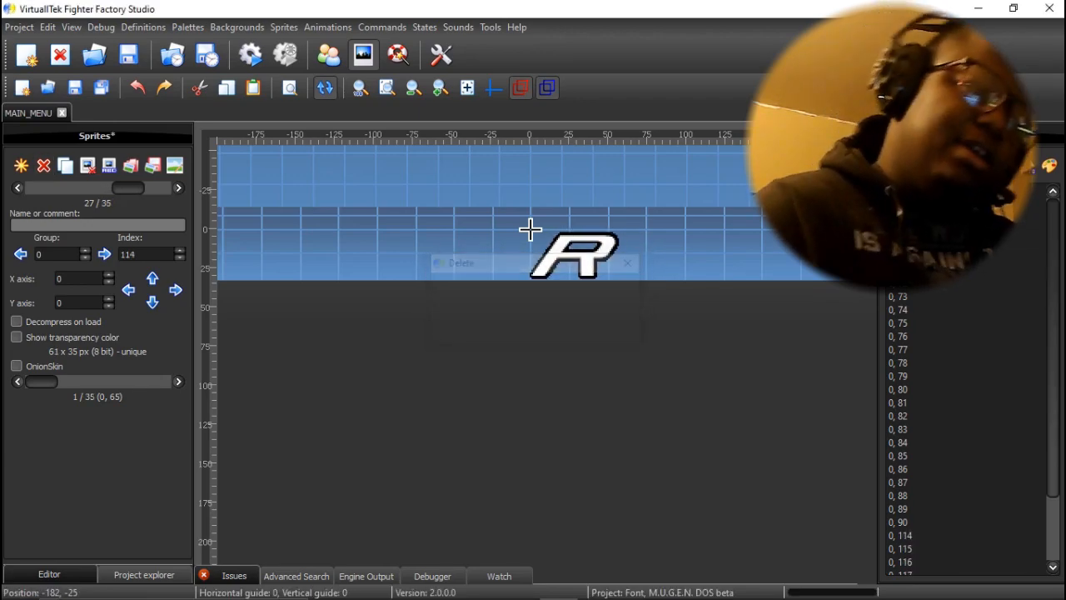
pyautogui.press('Return')
pyautogui.click(44, 166)
pyautogui.press('Return')
pyautogui.click(44, 166)
pyautogui.press('Return')
pyautogui.click(43, 165)
pyautogui.press('Return')
# Delete the group 0 sprites at indexes 119 and 120, and undo the last three sprite deletions
pyautogui.press('Delete')
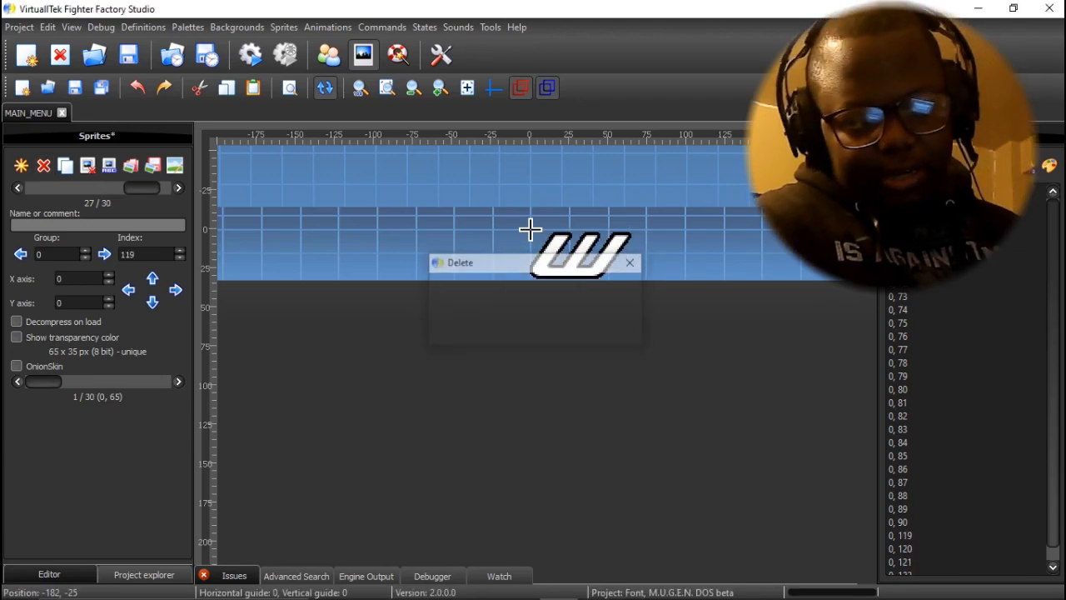
pyautogui.press('Return')
pyautogui.press('Delete')
pyautogui.press('Return')
pyautogui.press('Delete')
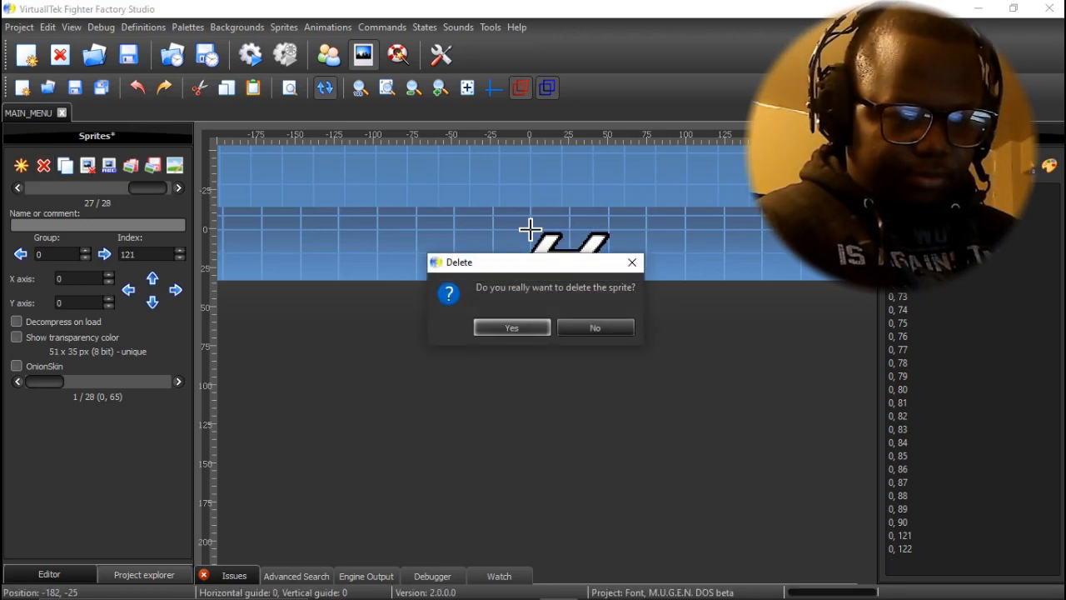
pyautogui.press('Right')
pyautogui.press('Return')
pyautogui.hotkey('ctrl', 'z')
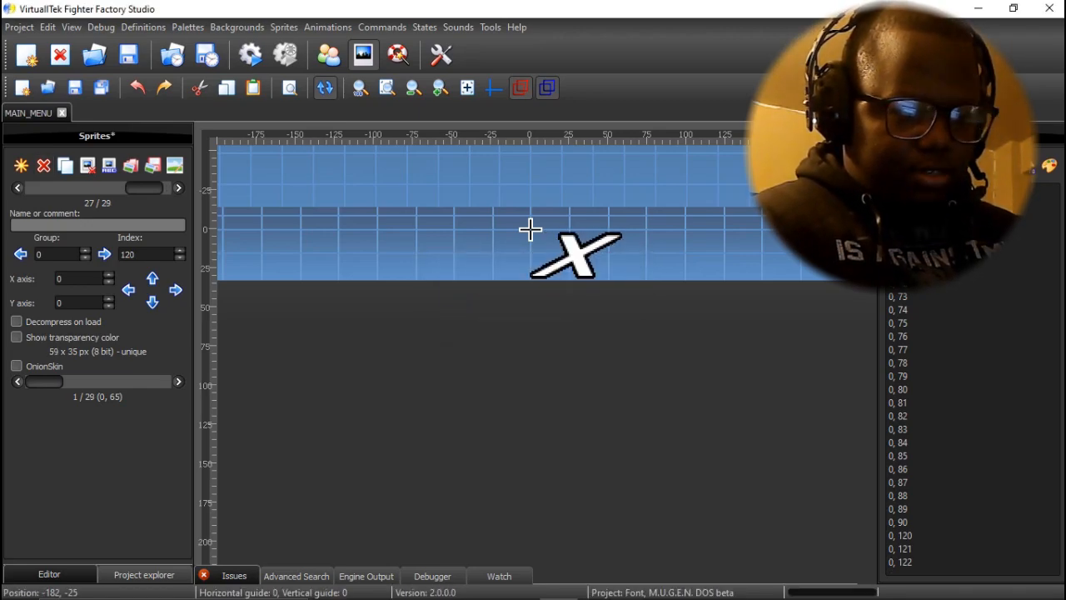
pyautogui.hotkey('ctrl', 'z')
pyautogui.hotkey('ctrl', 'z')
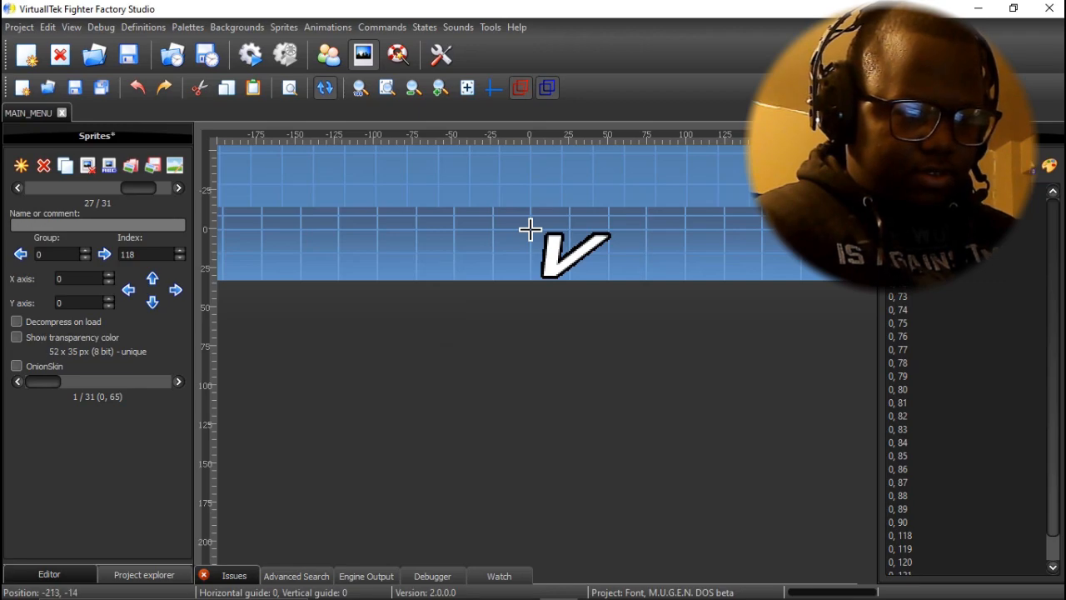
# Delete the remaining duplicate letter sprites in group 0 from index 118 through 122
pyautogui.moveTo(139, 188)
pyautogui.mouseDown()
pyautogui.moveTo(154, 188)
pyautogui.moveTo(132, 188)
pyautogui.mouseUp()
pyautogui.click(178, 188)
pyautogui.click(178, 188)
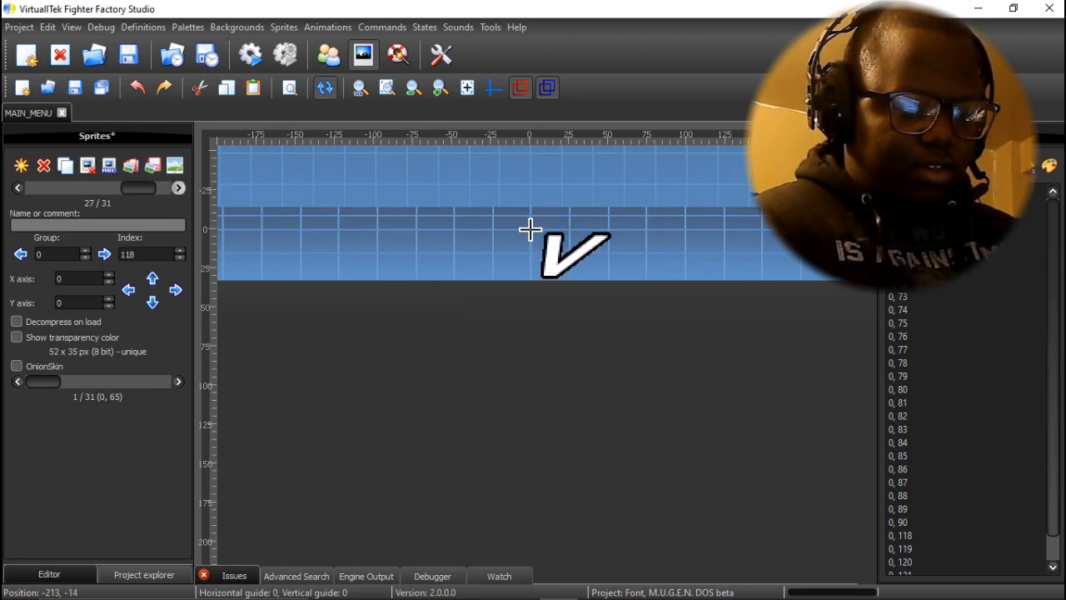
pyautogui.click(16, 188)
pyautogui.click(178, 188)
pyautogui.click(44, 165)
pyautogui.press('Return')
pyautogui.press('Return')
pyautogui.click(43, 165)
pyautogui.press('Return')
pyautogui.click(43, 165)
pyautogui.press('Return')
pyautogui.click(44, 166)
pyautogui.press('Return')
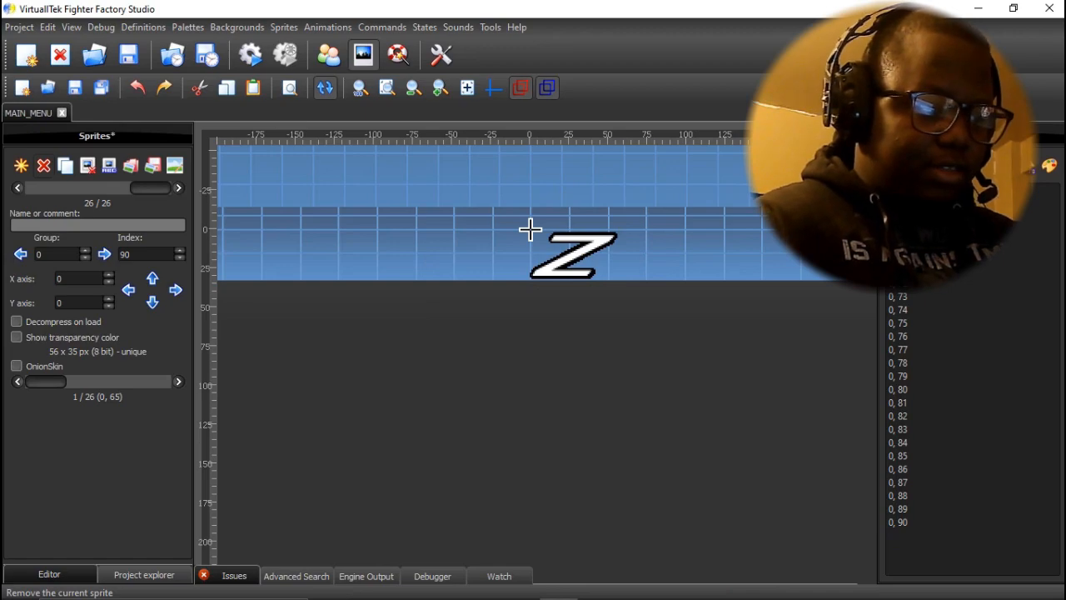
# Save the MAIN_MENU sprites and review the letter sprites in group 0 from index 65 to 69
pyautogui.hotkey('ctrl', 's')
pyautogui.moveTo(150, 188); pyautogui.dragTo(45, 188)
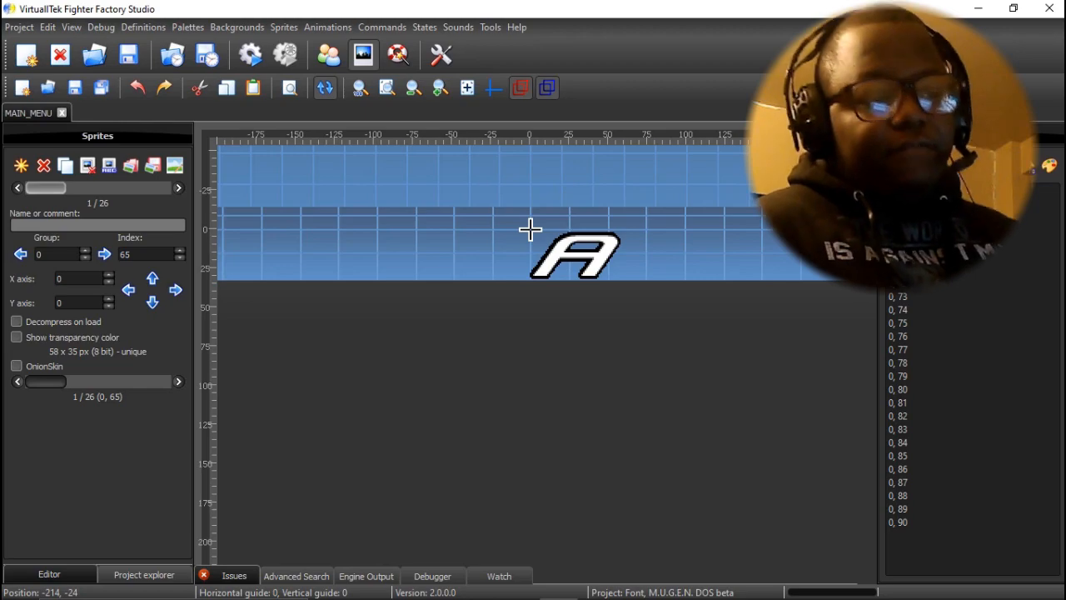
pyautogui.moveTo(45, 187)
pyautogui.mouseDown()
pyautogui.moveTo(151, 187)
pyautogui.moveTo(45, 187)
pyautogui.mouseUp()
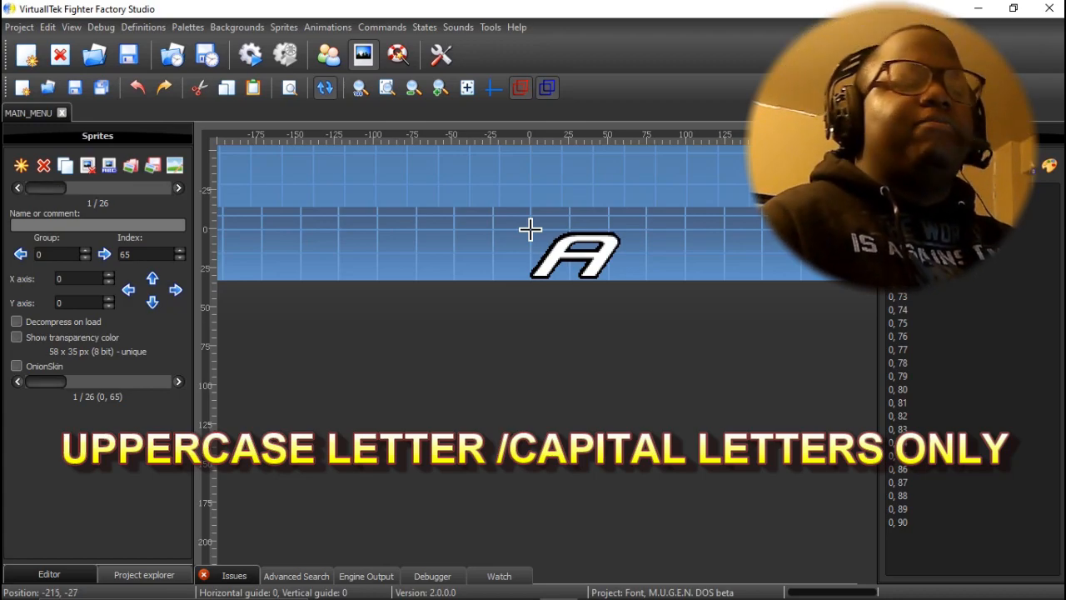
pyautogui.click(178, 188)
pyautogui.click(178, 188)
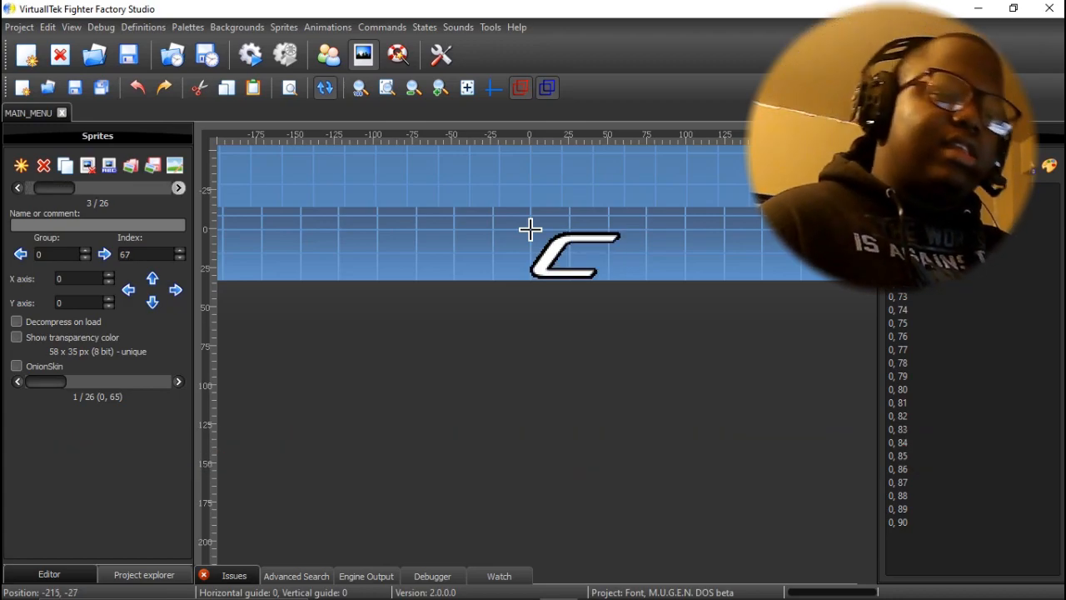
pyautogui.click(178, 187)
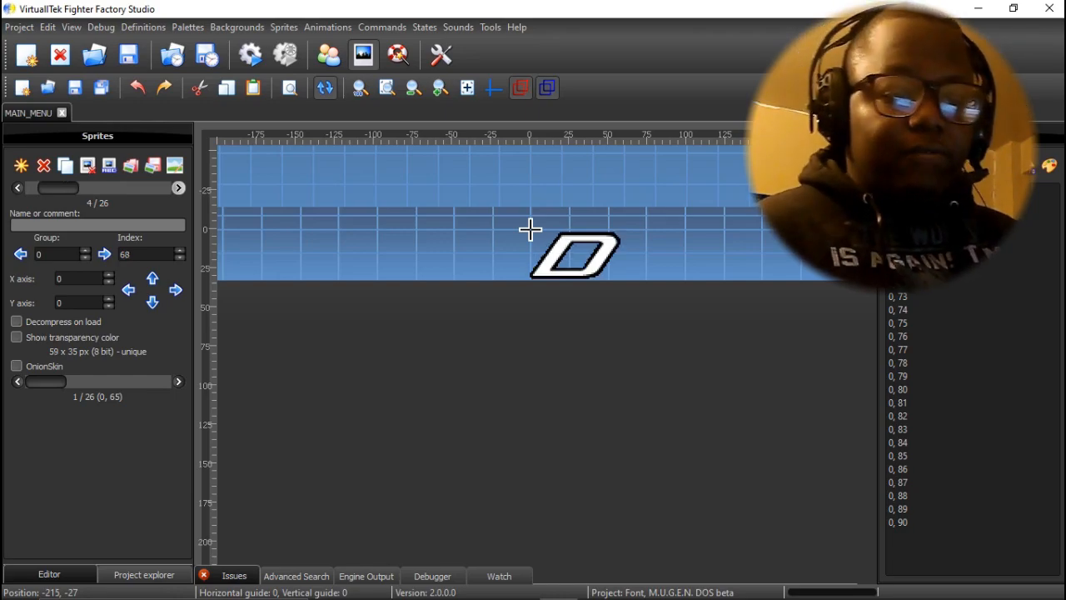
pyautogui.click(178, 188)
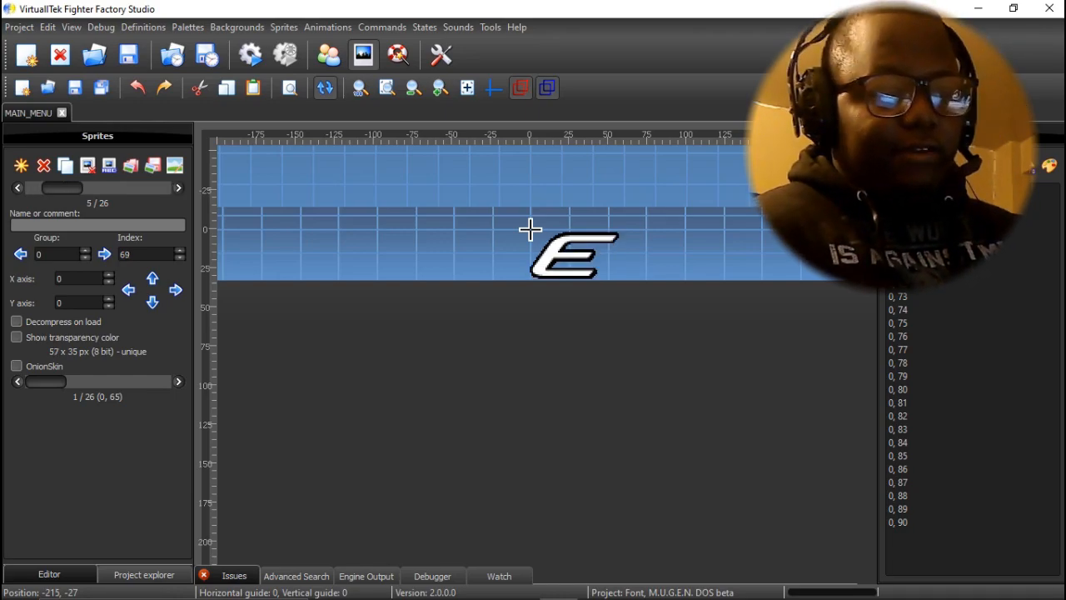
pyautogui.moveTo(62, 187); pyautogui.dragTo(40, 188)
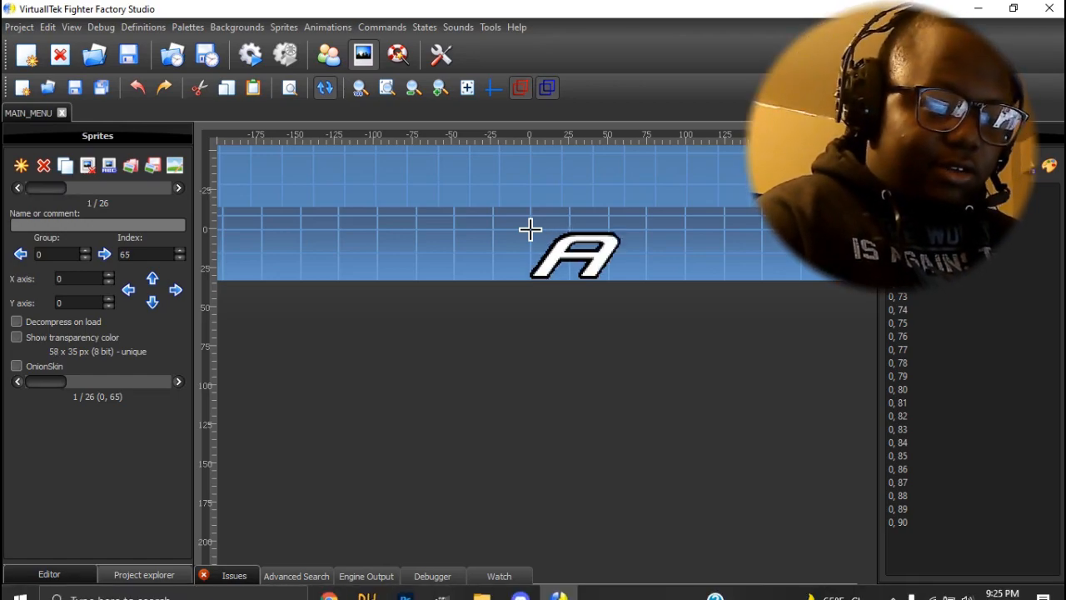
# Switch to File Explorer, open the MENU TEMP folder in 3D Objects, and count its numbered menu images
pyautogui.click(482, 585)
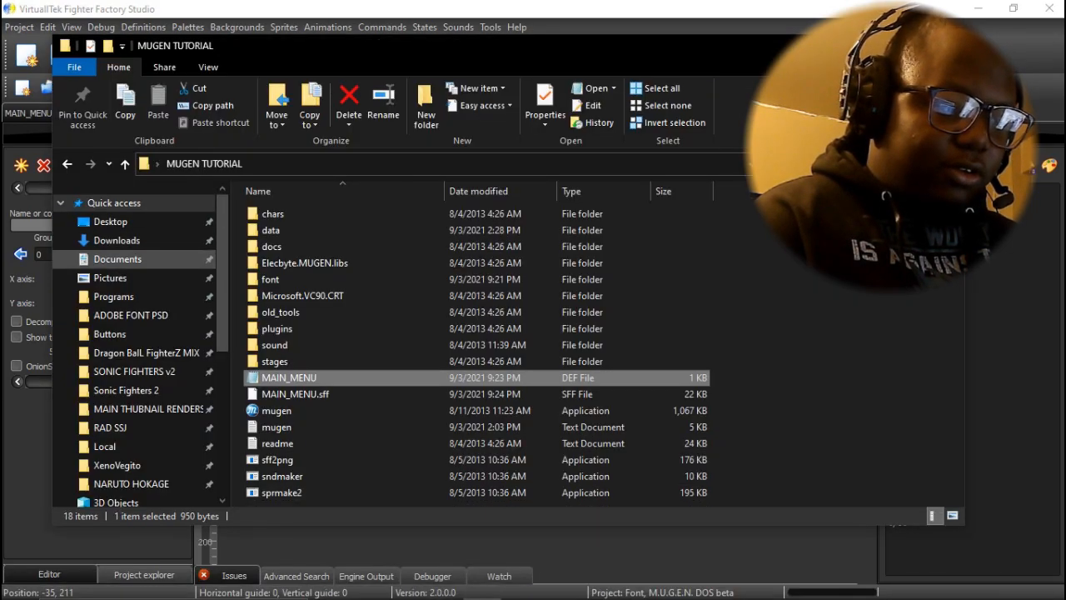
pyautogui.scroll(-5, 125, 258)
pyautogui.click(115, 246)
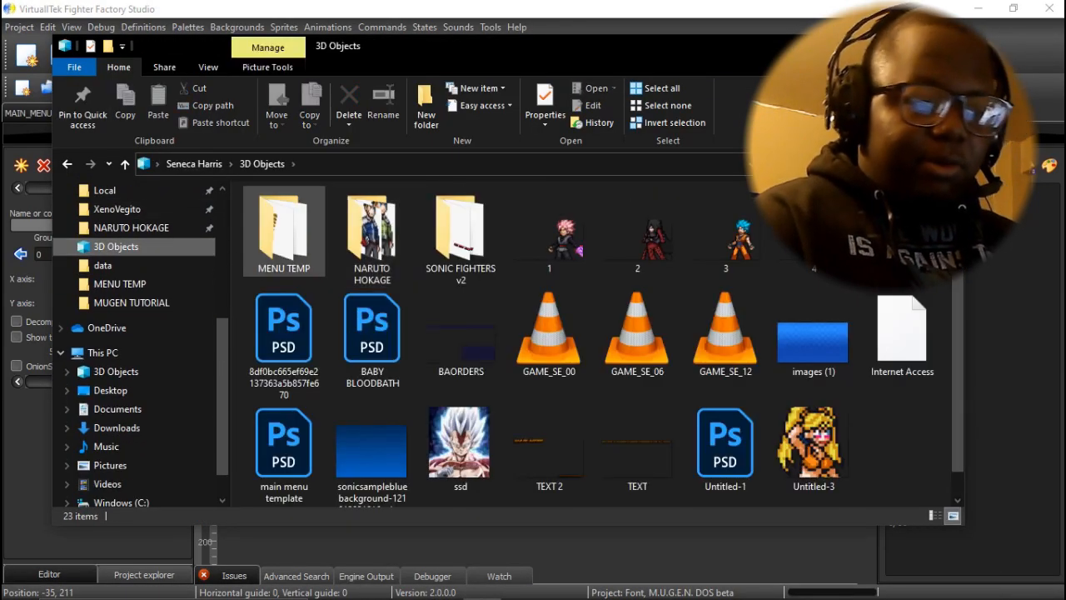
pyautogui.doubleClick(283, 231)
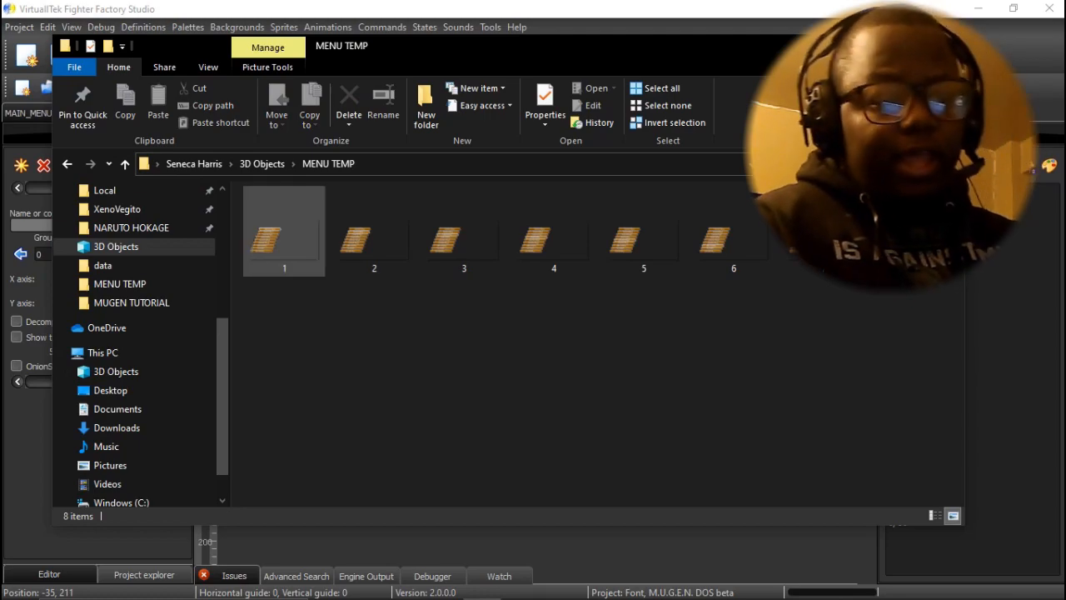
pyautogui.click(284, 234)
pyautogui.click(374, 233)
pyautogui.click(463, 234)
pyautogui.click(554, 233)
pyautogui.click(644, 233)
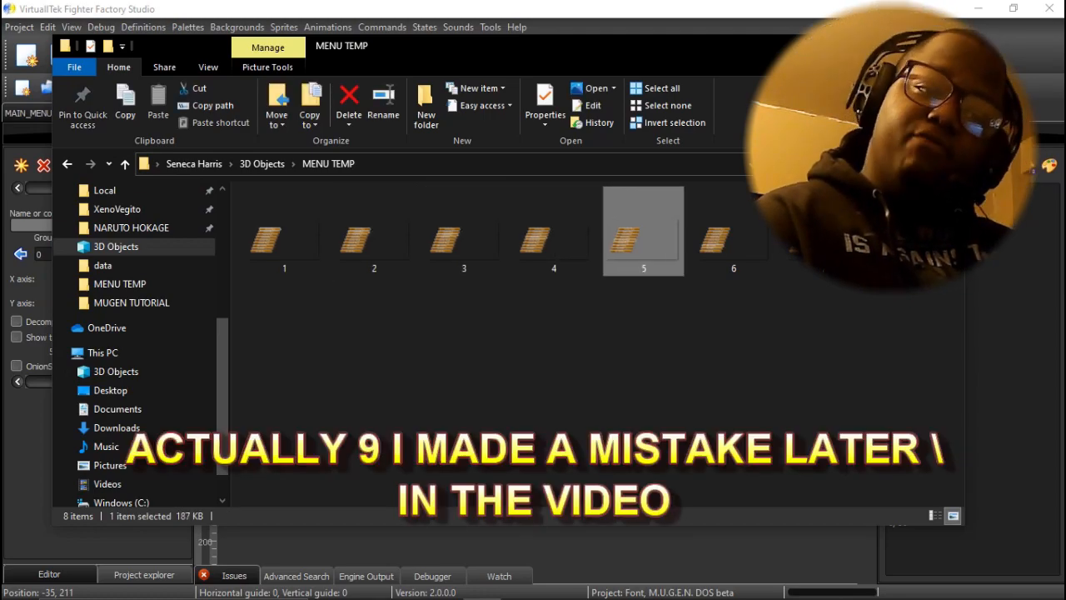
pyautogui.click(734, 233)
pyautogui.click(822, 234)
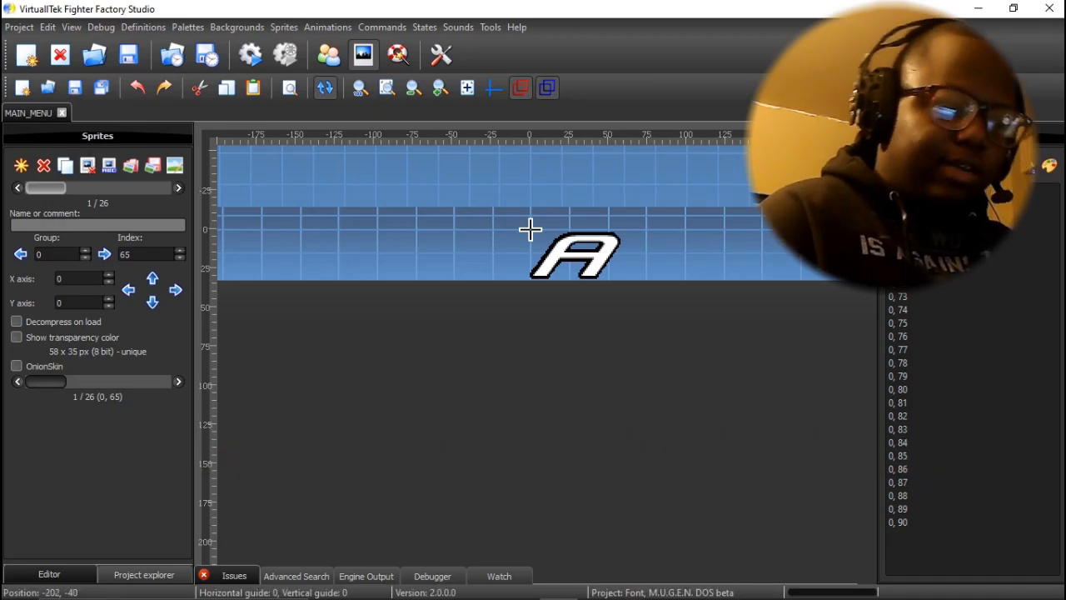
# Delete the group 0 letter sprites from index 90 back through index 73
pyautogui.press('End')
pyautogui.press('Delete')
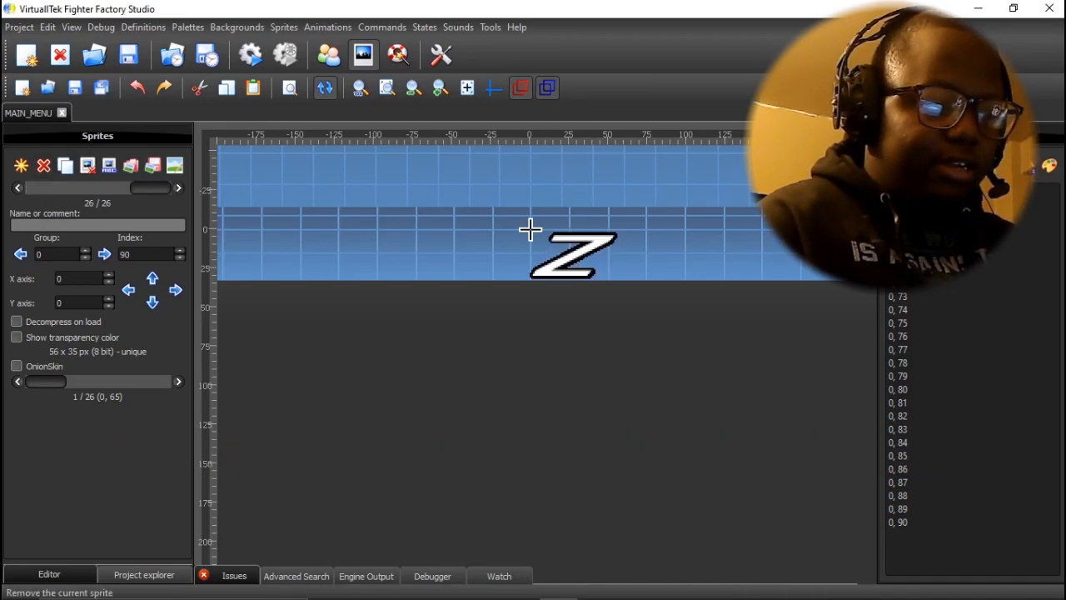
pyautogui.press('Return')
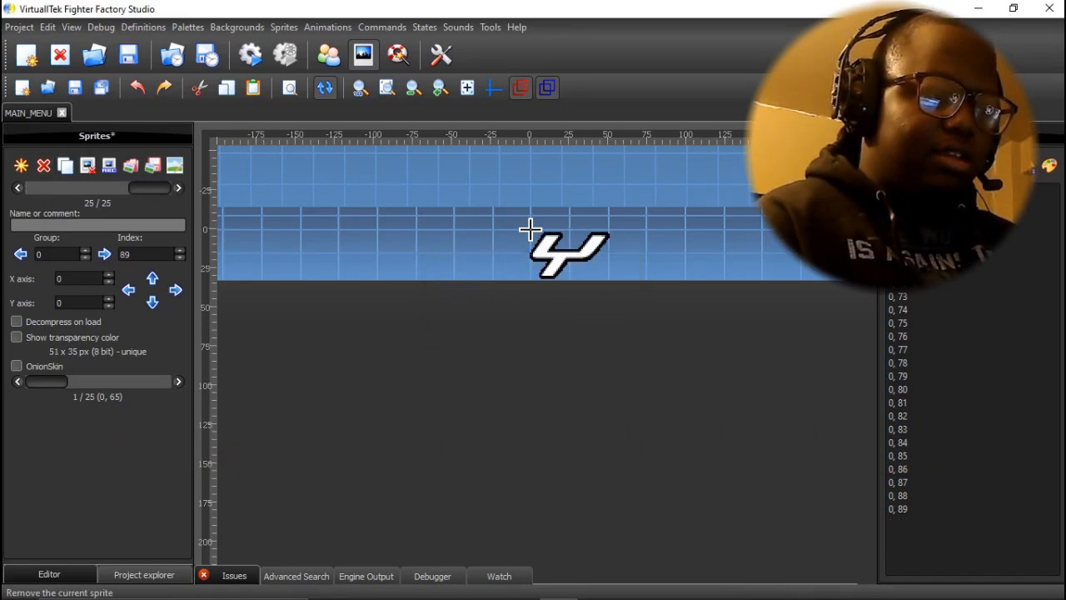
pyautogui.press('Delete')
pyautogui.press('Return')
pyautogui.press('Delete')
pyautogui.press('Return')
pyautogui.press('Delete')
pyautogui.press('Return')
pyautogui.press('Delete')
pyautogui.press('Return')
pyautogui.press('Delete')
pyautogui.press('Return')
pyautogui.press('Delete')
pyautogui.press('Return')
pyautogui.press('Delete')
pyautogui.press('Return')
pyautogui.press('Delete')
pyautogui.press('Return')
pyautogui.press('Delete')
pyautogui.press('Return')
pyautogui.press('Delete')
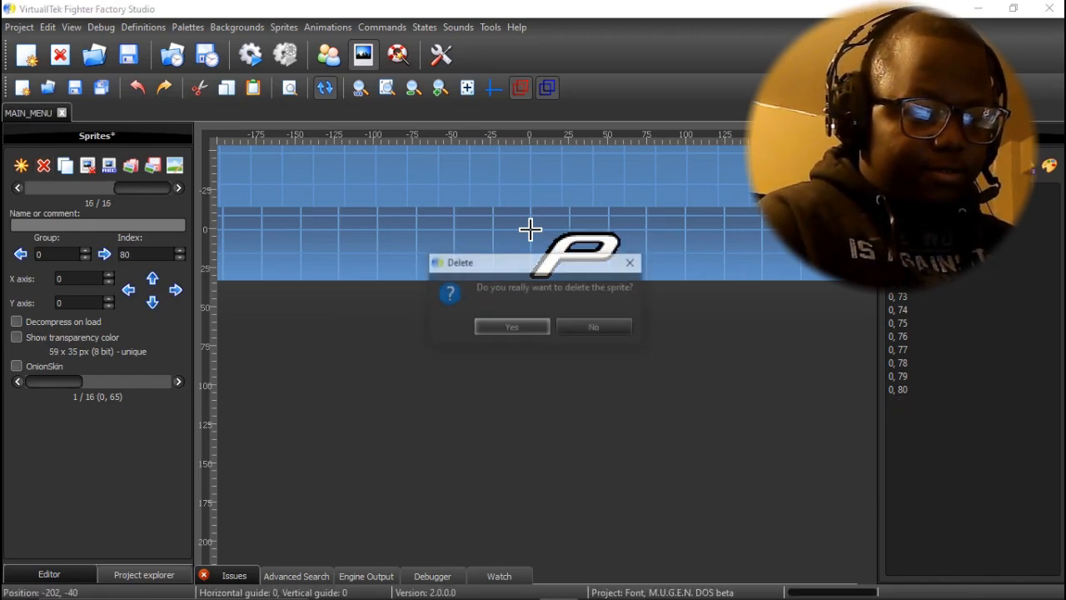
pyautogui.press('Return')
pyautogui.press('Delete')
pyautogui.press('Return')
pyautogui.press('Delete')
pyautogui.press('Return')
pyautogui.press('Delete')
pyautogui.press('Return')
pyautogui.press('Delete')
pyautogui.press('Return')
pyautogui.press('Delete')
pyautogui.press('Return')
pyautogui.press('Delete')
pyautogui.press('Return')
pyautogui.press('Delete')
pyautogui.press('Return')
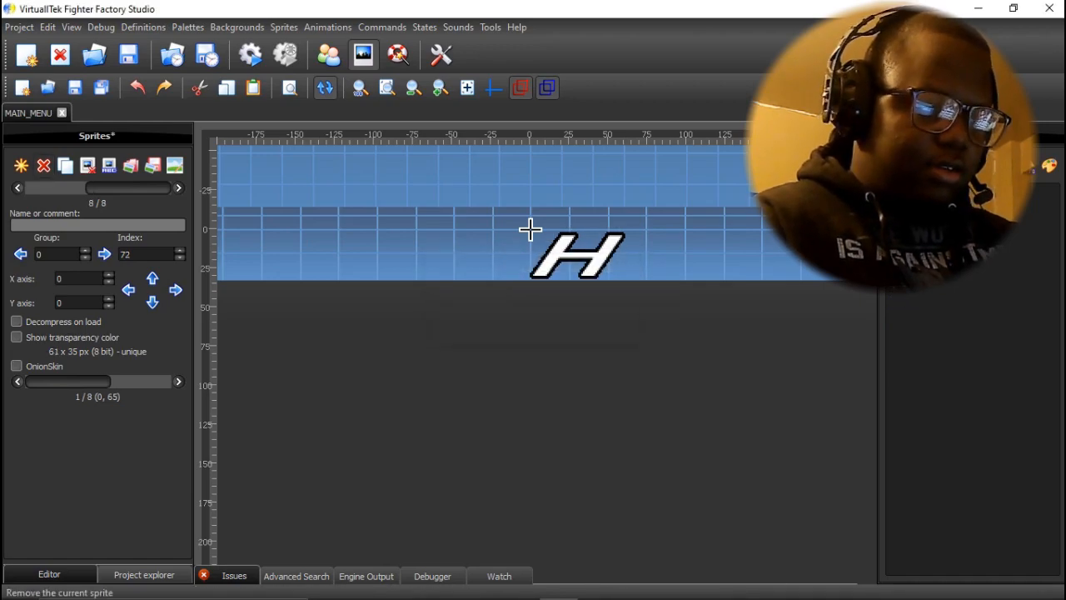
# Restore the deleted index 73 sprite so group 0 runs from index 65 to 73, and save the sprites
pyautogui.press('Home')
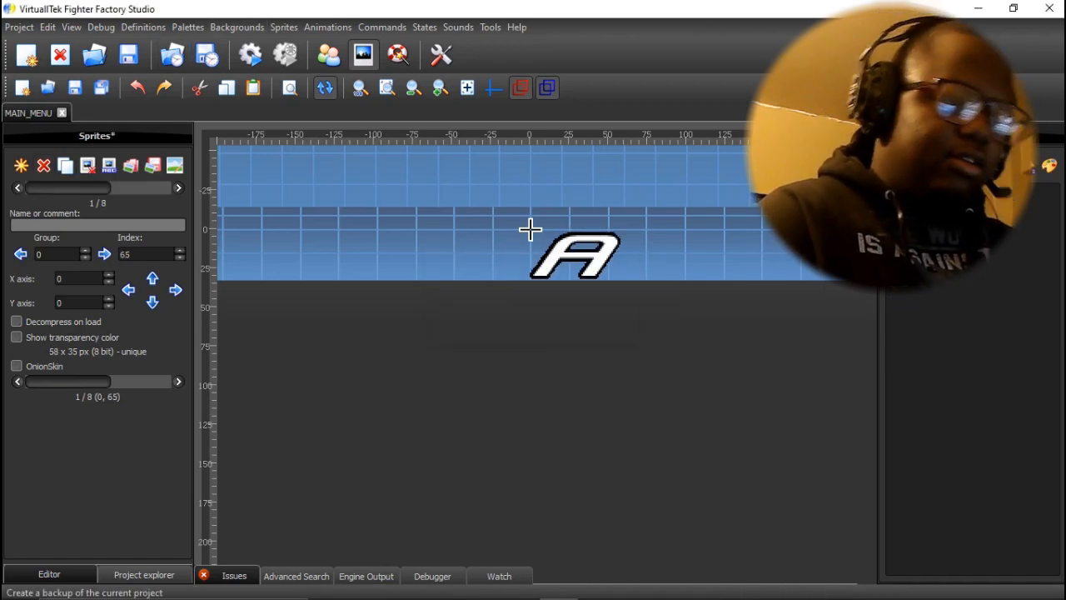
pyautogui.press('Right')
pyautogui.press('Right')
pyautogui.press('Right')
pyautogui.press('Right')
pyautogui.press('Right')
pyautogui.press('Right')
pyautogui.press('Right')
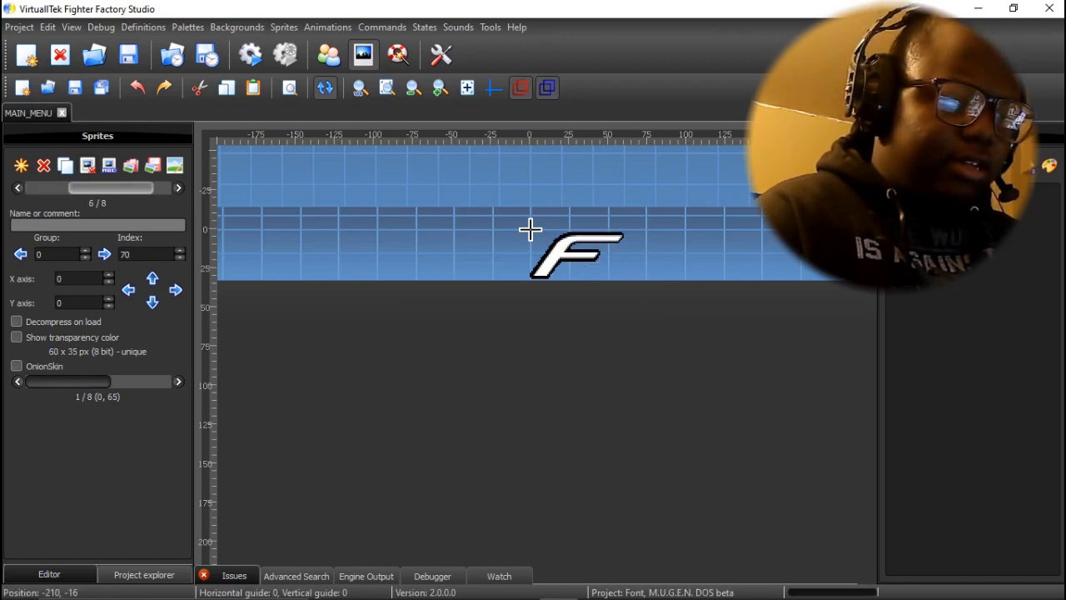
pyautogui.hotkey('ctrl', 's')
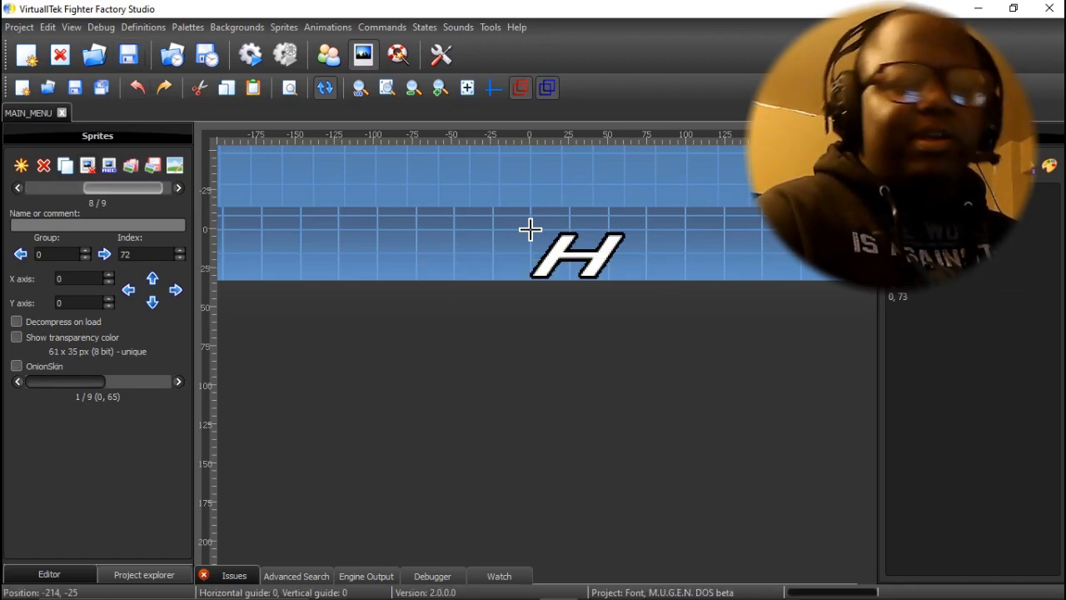
# Check the first and last sprites in group 0, index 65 and index 73
pyautogui.press('Right')
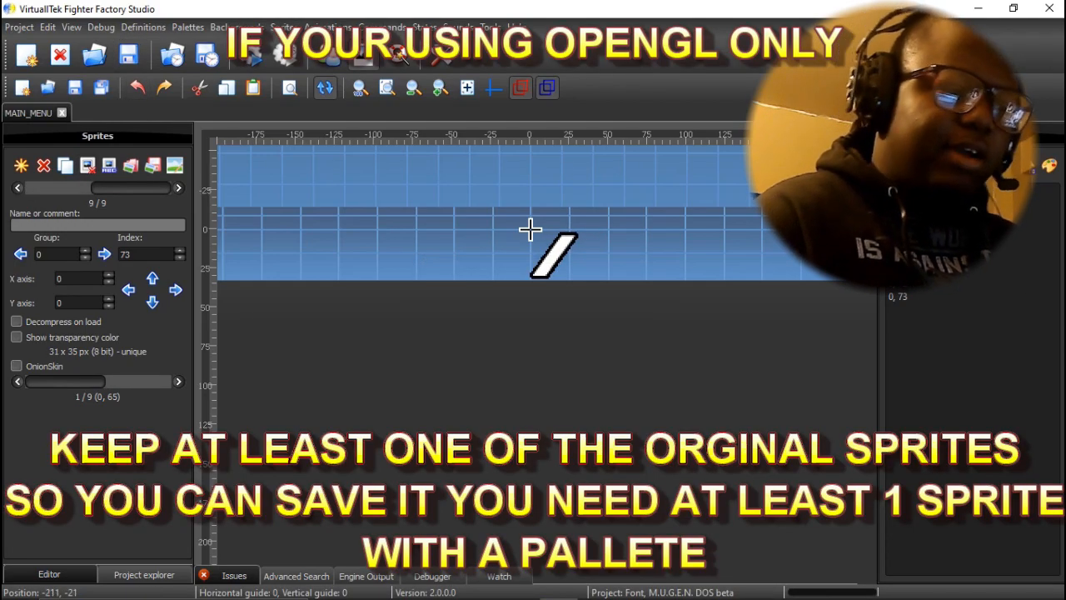
pyautogui.press('Right')
pyautogui.press('Left')
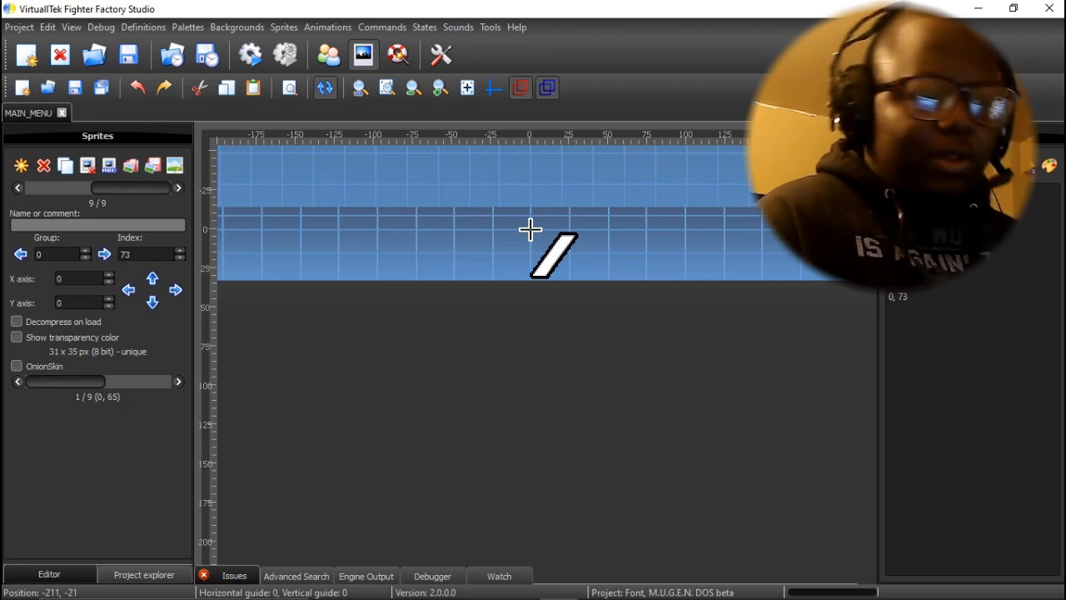
pyautogui.press('Right')
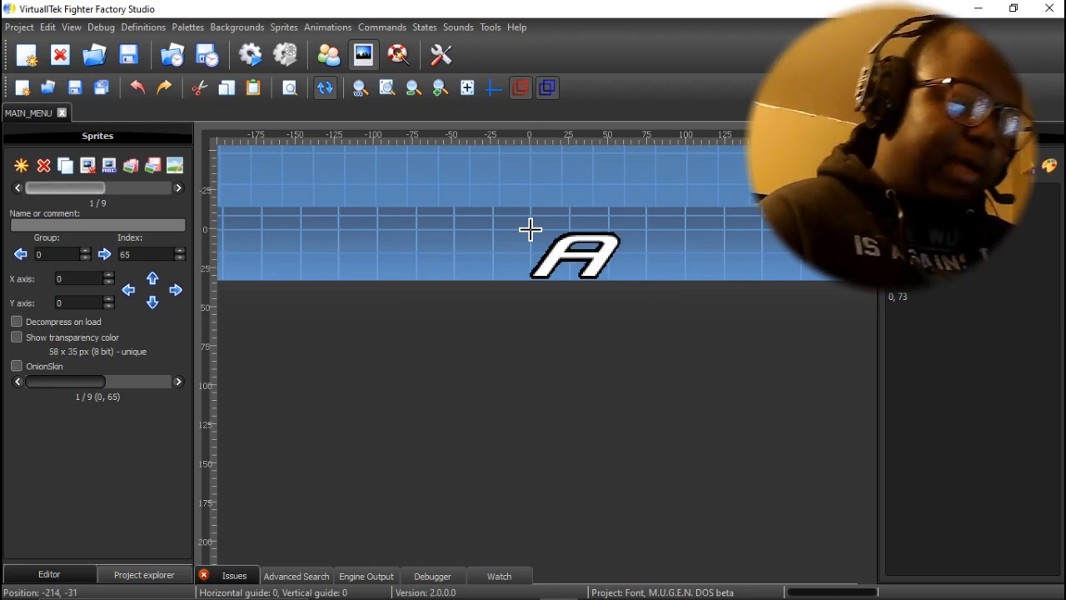
pyautogui.press('Left')
pyautogui.press('Right')
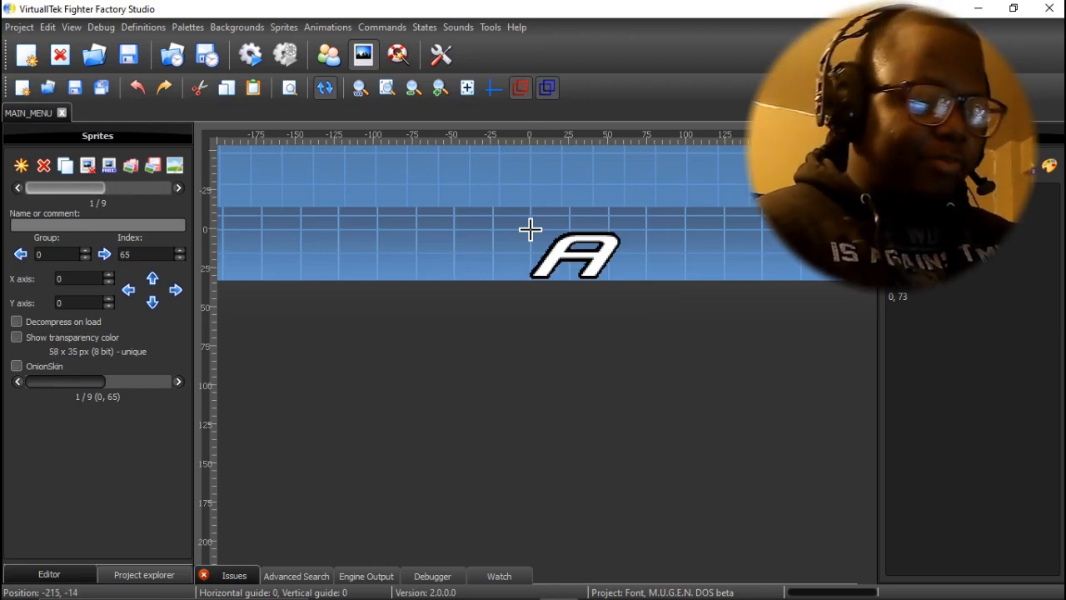
pyautogui.press('Left')
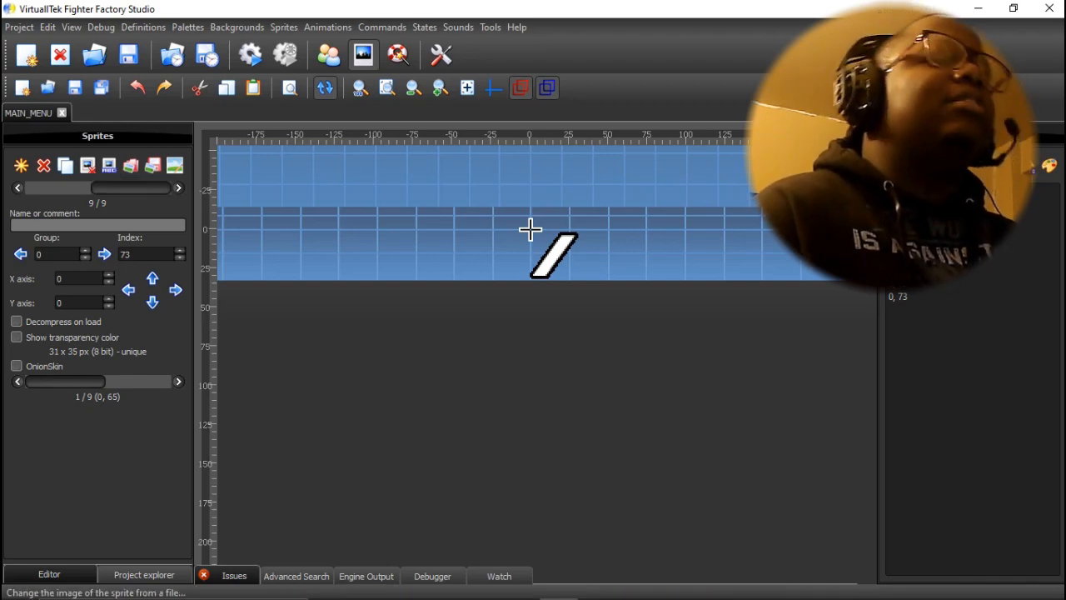
pyautogui.press('Right')
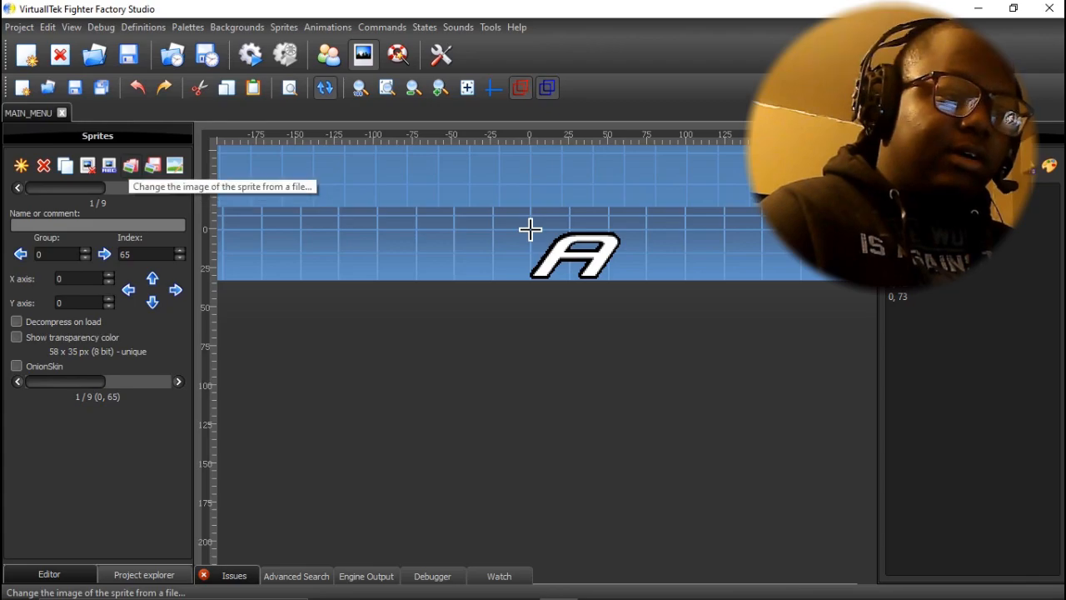
# Save the sprites in the M.U.G.E.N. 1.1 format, replacing the existing MAIN_MENU.sff
pyautogui.click(284, 27)
pyautogui.click(303, 94)
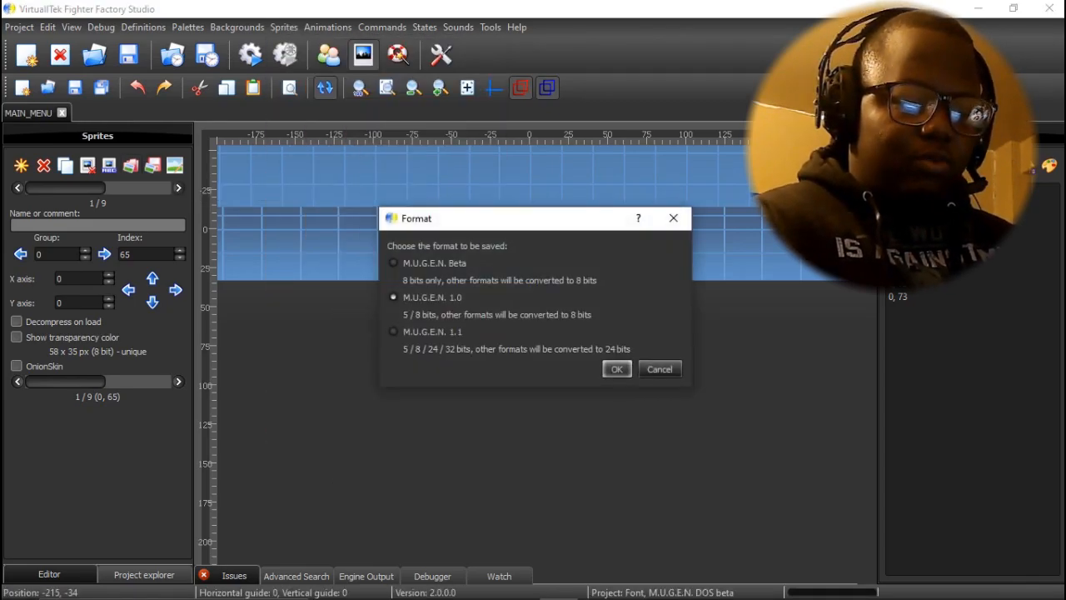
pyautogui.press('Return')
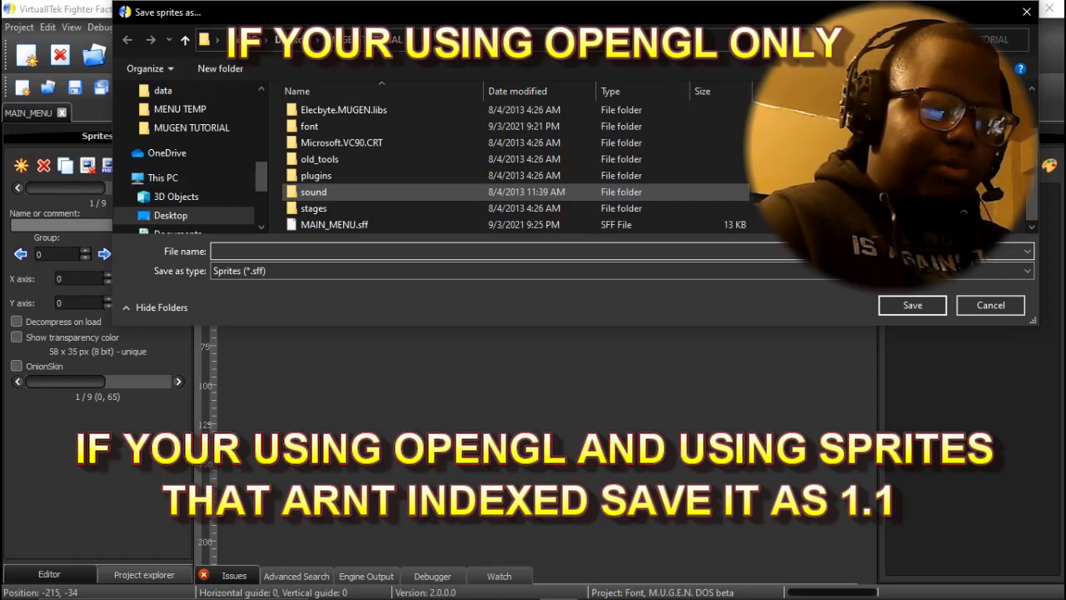
pyautogui.doubleClick(530, 225)
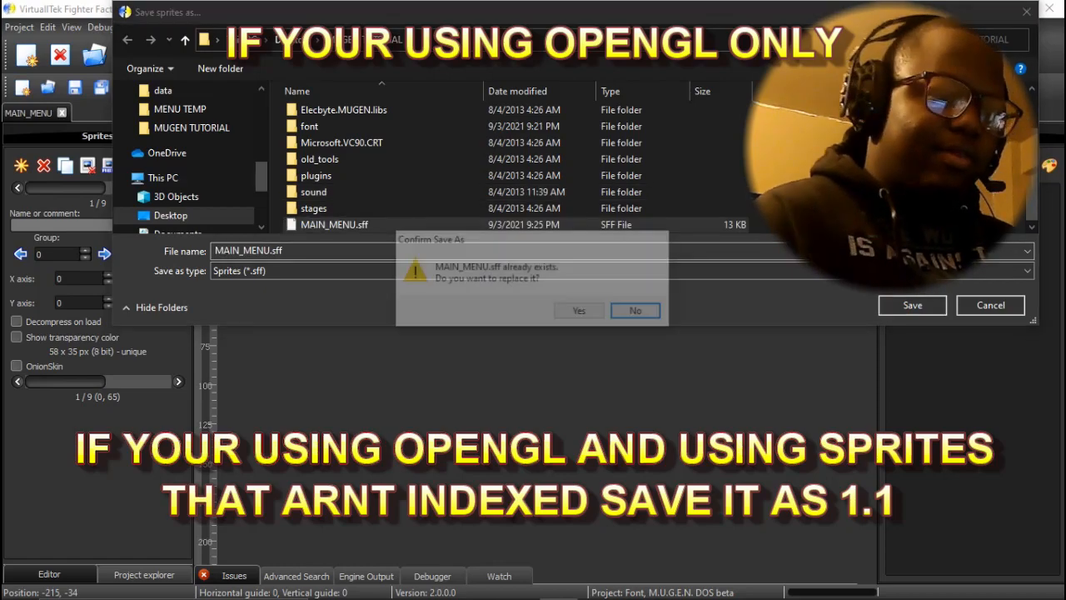
pyautogui.press('Return')
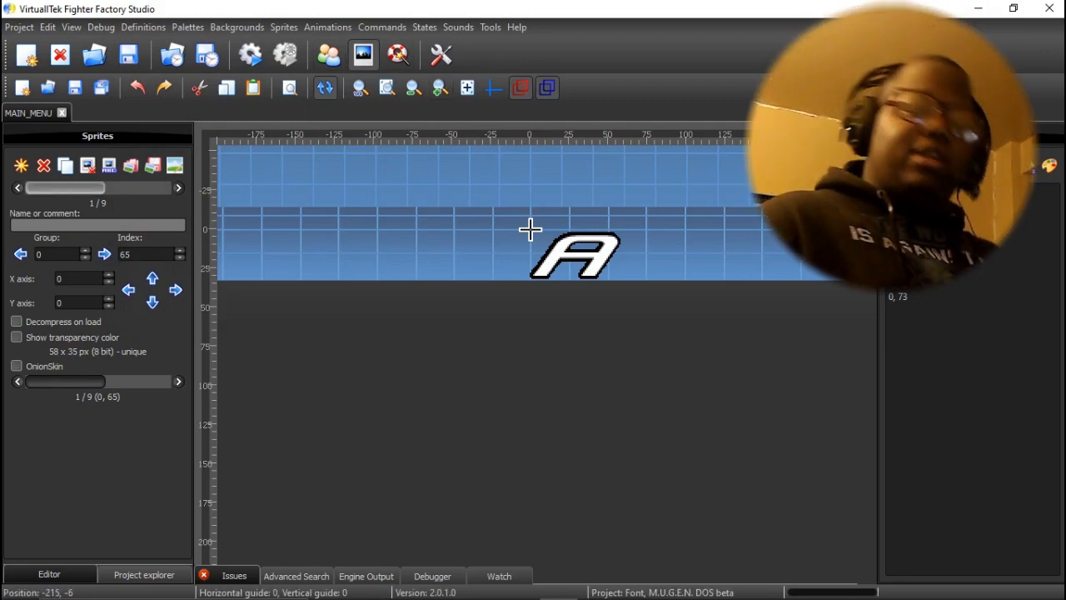
# Replace the image of the index 65 sprite with the 32-bit menu image from MENU TEMP that highlights ARCADE MODE
pyautogui.moveTo(65, 188)
pyautogui.mouseDown()
pyautogui.moveTo(132, 188)
pyautogui.moveTo(65, 188)
pyautogui.mouseUp()
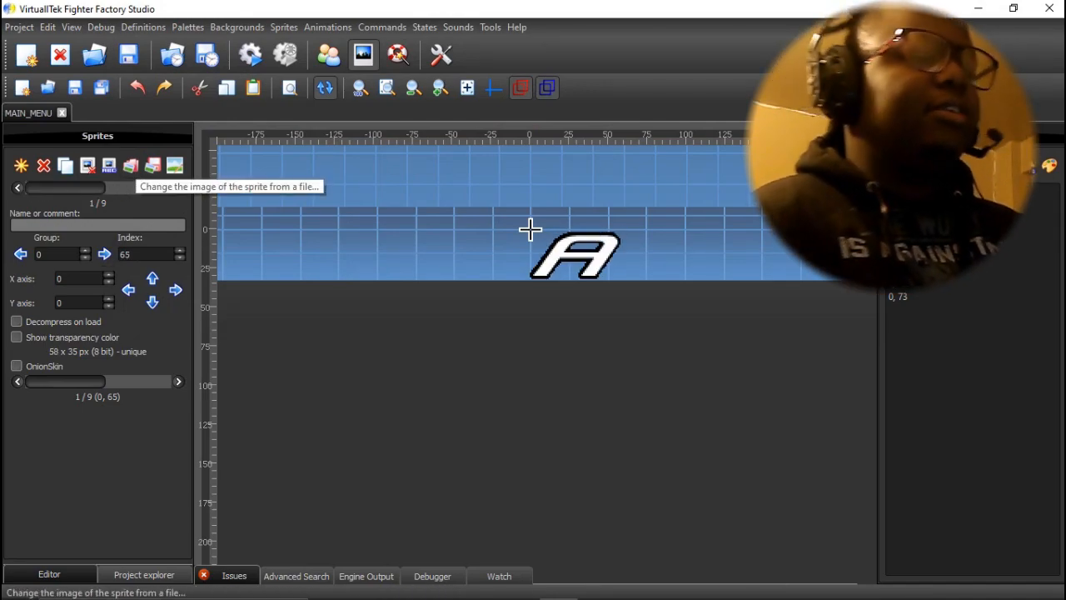
pyautogui.click(130, 166)
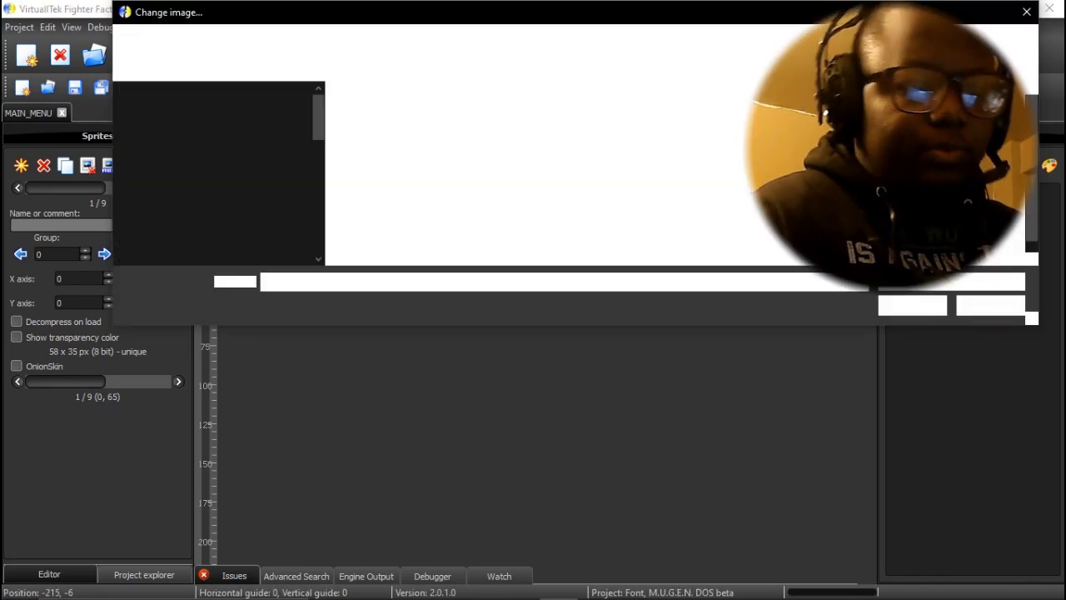
pyautogui.click(380, 132)
pyautogui.doubleClick(380, 132)
pyautogui.doubleClick(400, 159)
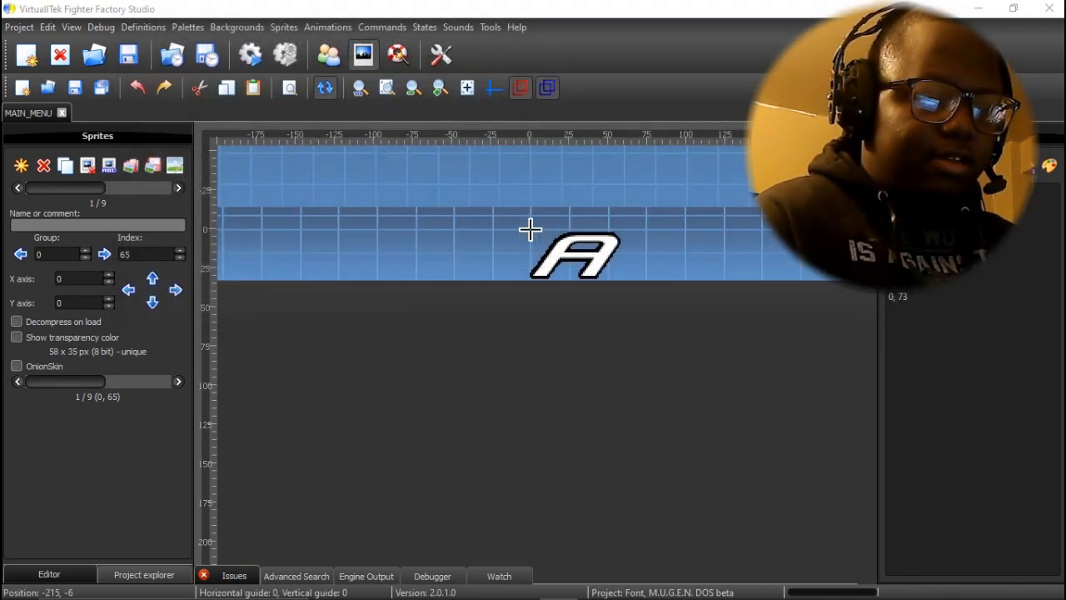
pyautogui.click(578, 323)
pyautogui.click(613, 416)
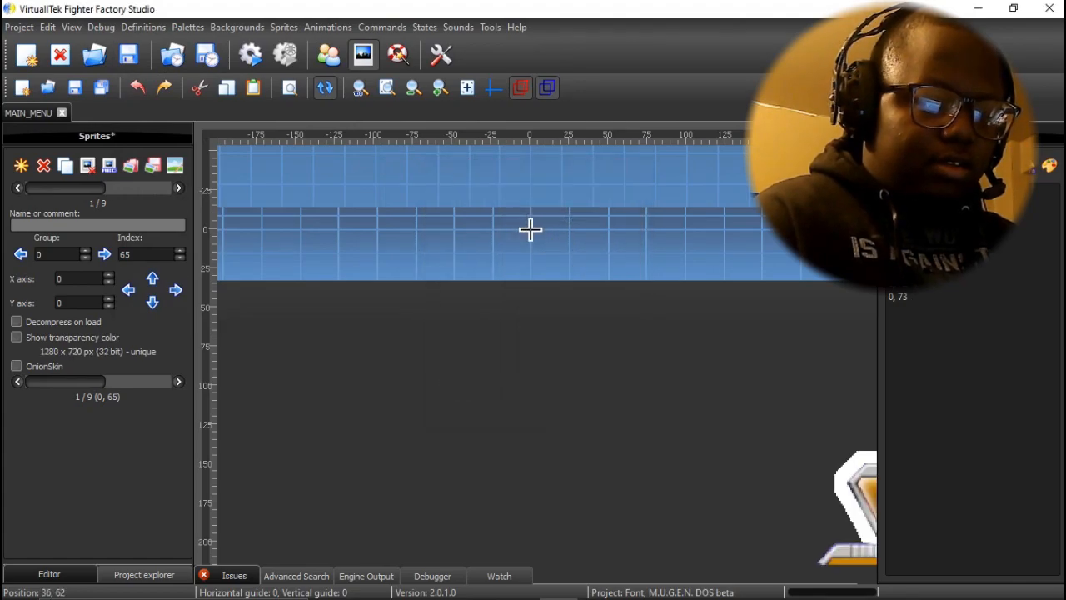
pyautogui.scroll(-3, 604, 292)
pyautogui.scroll(1, 707, 206)
pyautogui.moveTo(530, 228); pyautogui.dragTo(409, 186)
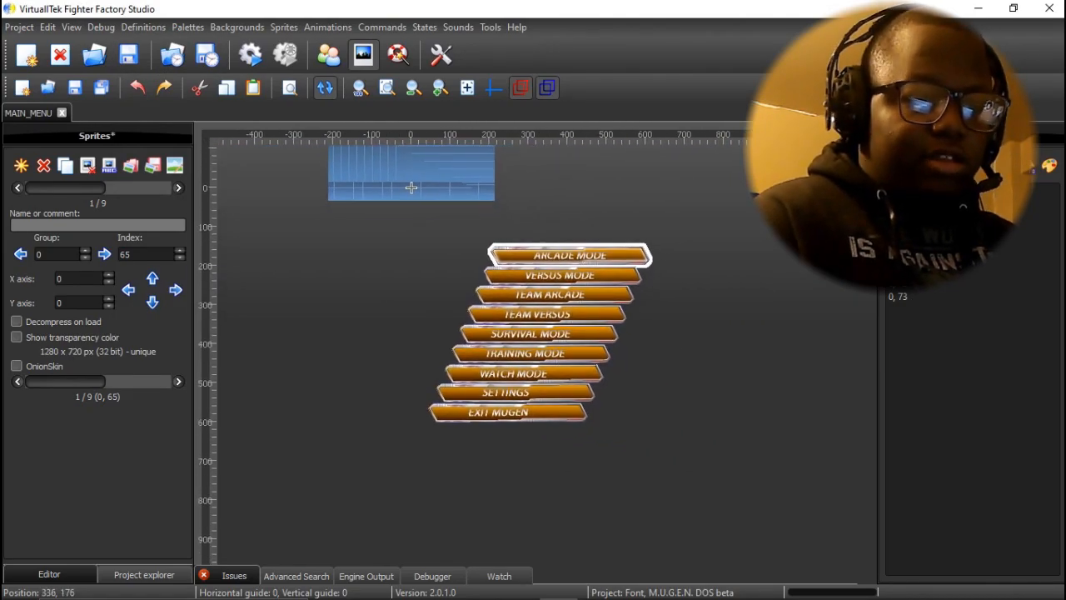
pyautogui.scroll(1, 411, 187)
# Replace the image of the index 66 sprite with the MENU TEMP image that highlights VERSUS MODE, uncropped and ignoring the palette
pyautogui.click(178, 189)
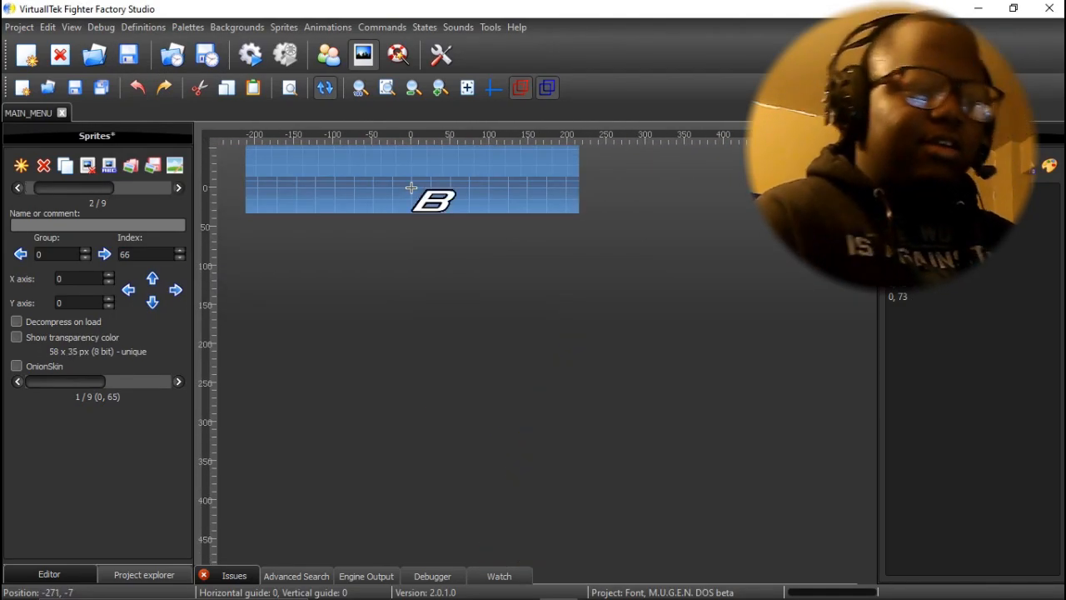
pyautogui.click(174, 165)
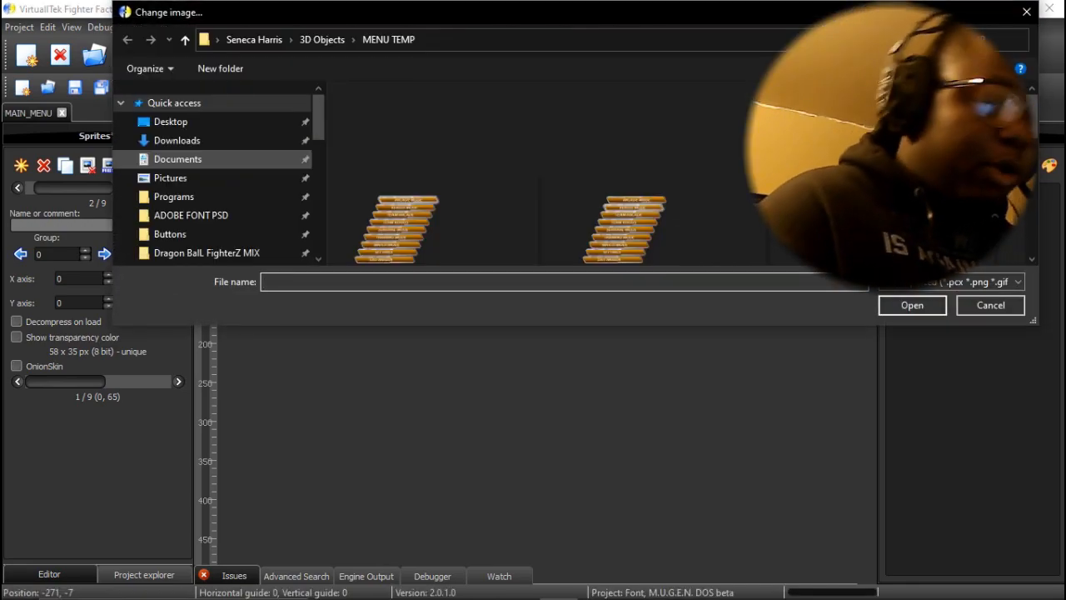
pyautogui.doubleClick(646, 217)
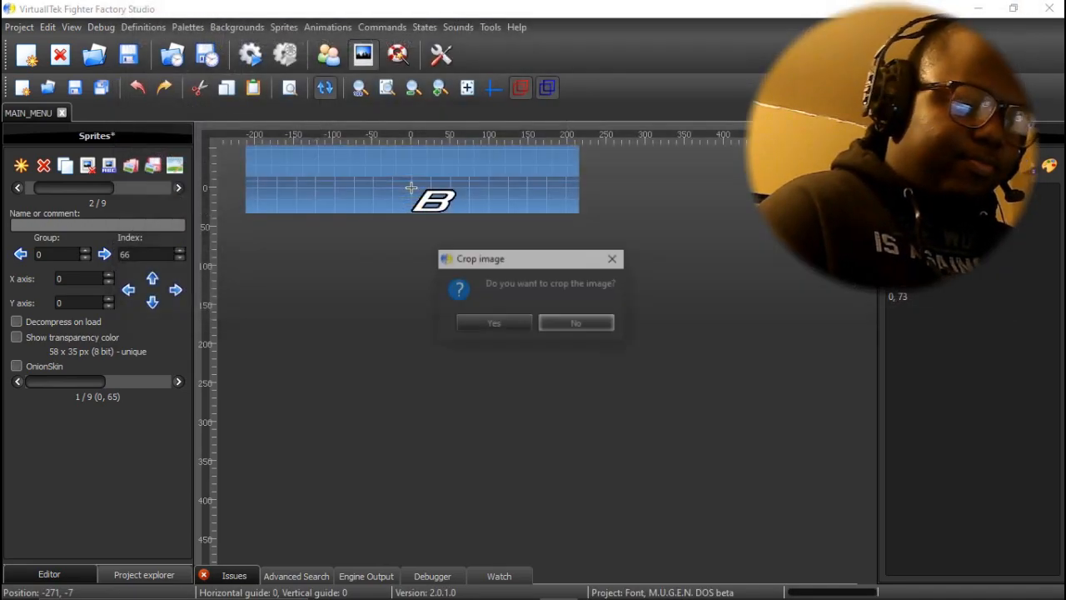
pyautogui.click(577, 323)
pyautogui.click(612, 414)
# Replace the index 67 sprite's image with the MENU TEMP image that highlights TEAM ARCADE, uncropped and without adding a palette
pyautogui.click(178, 188)
pyautogui.click(174, 165)
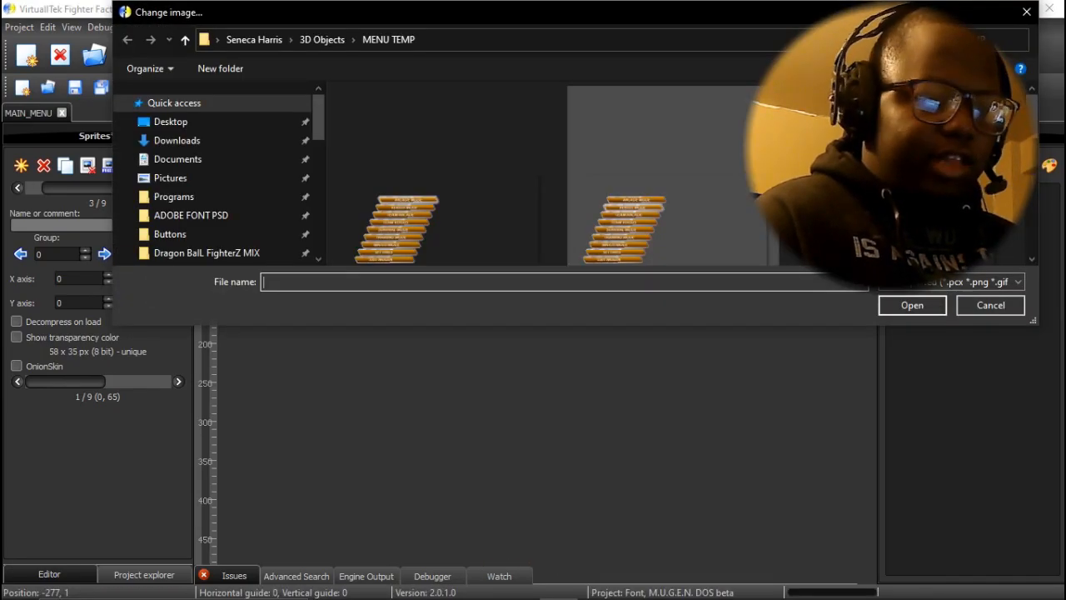
pyautogui.doubleClick(863, 216)
pyautogui.press('Return')
pyautogui.press('Tab')
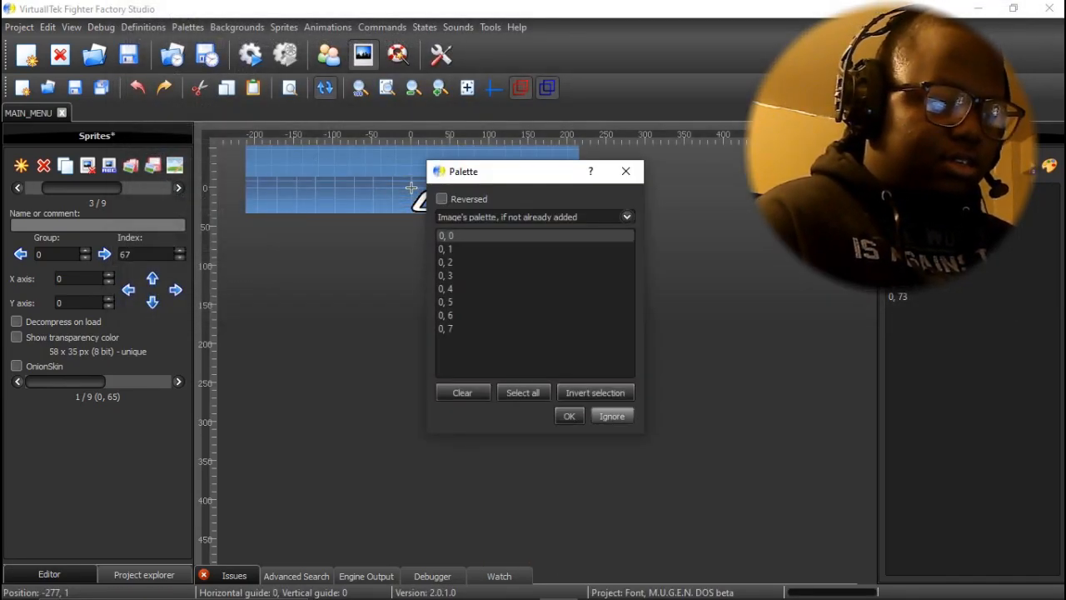
pyautogui.press('Return')
# Replace the index 68 sprite's image with the MENU TEMP image that highlights TEAM VERSUS, uncropped and without adding a palette
pyautogui.click(178, 188)
pyautogui.click(130, 165)
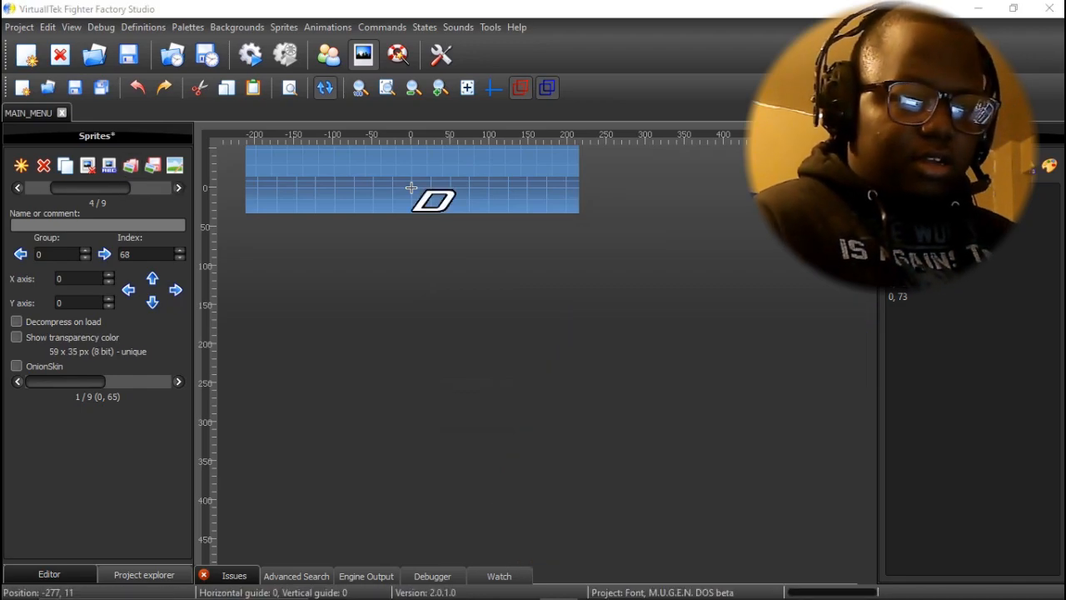
pyautogui.scroll(-3, 663, 184)
pyautogui.doubleClick(663, 183)
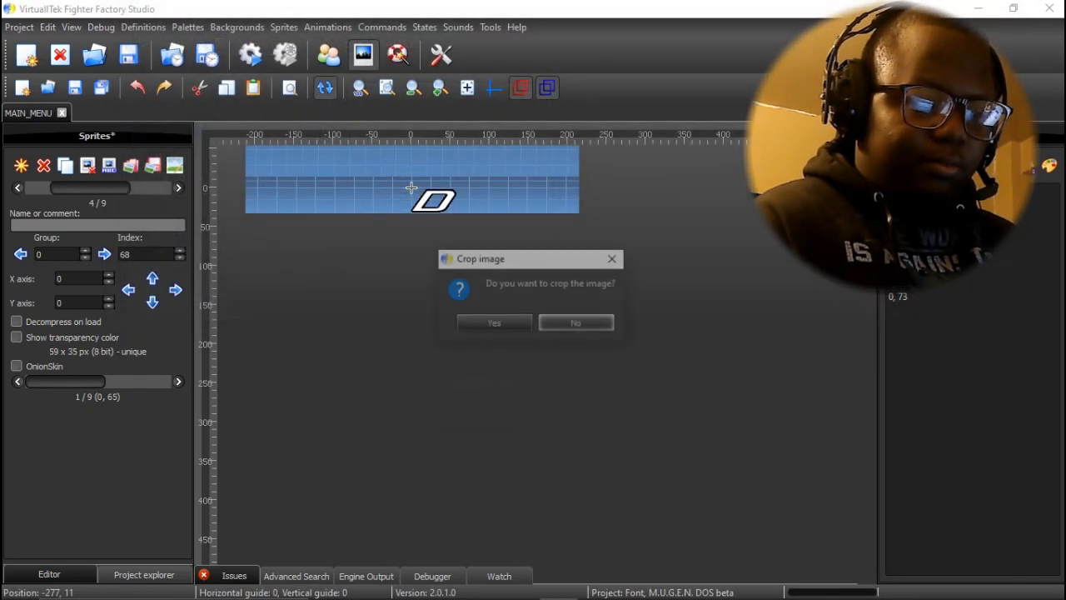
pyautogui.press('Return')
pyautogui.press('Tab')
pyautogui.press('Return')
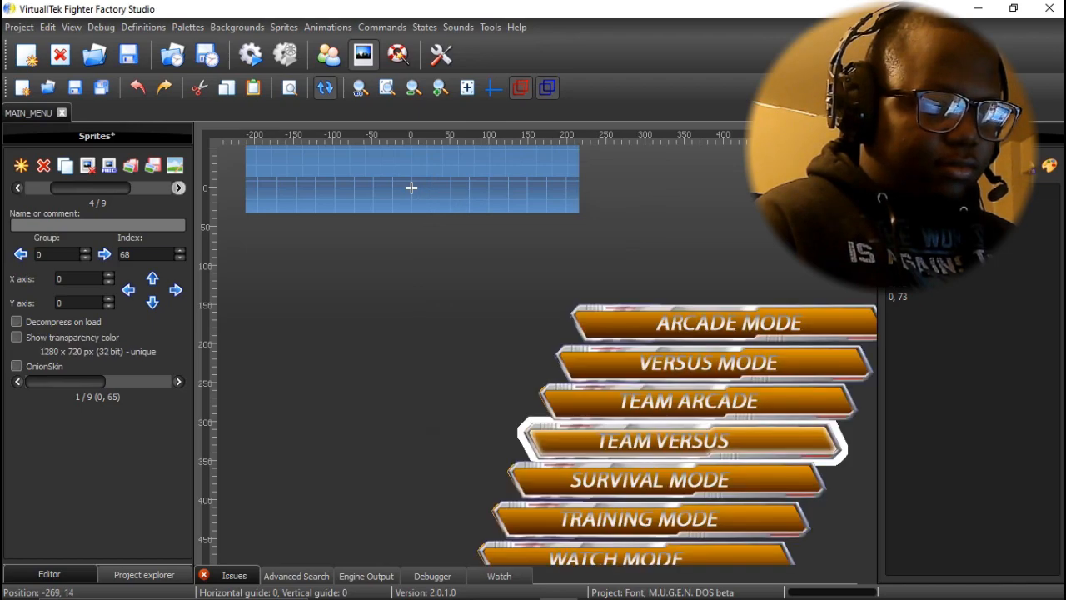
# Replace the index 69 sprite's image with image 5 from MENU TEMP, highlighting SURVIVAL MODE, uncropped and without adding a palette
pyautogui.click(179, 188)
pyautogui.click(131, 165)
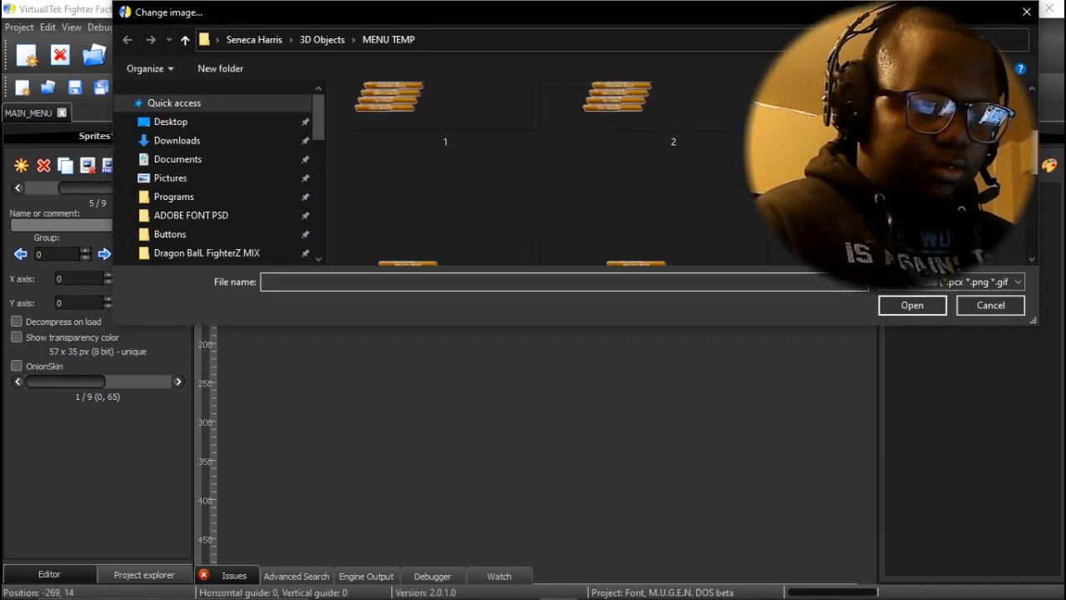
pyautogui.scroll(-1, 642, 214)
pyautogui.doubleClick(643, 214)
pyautogui.click(577, 323)
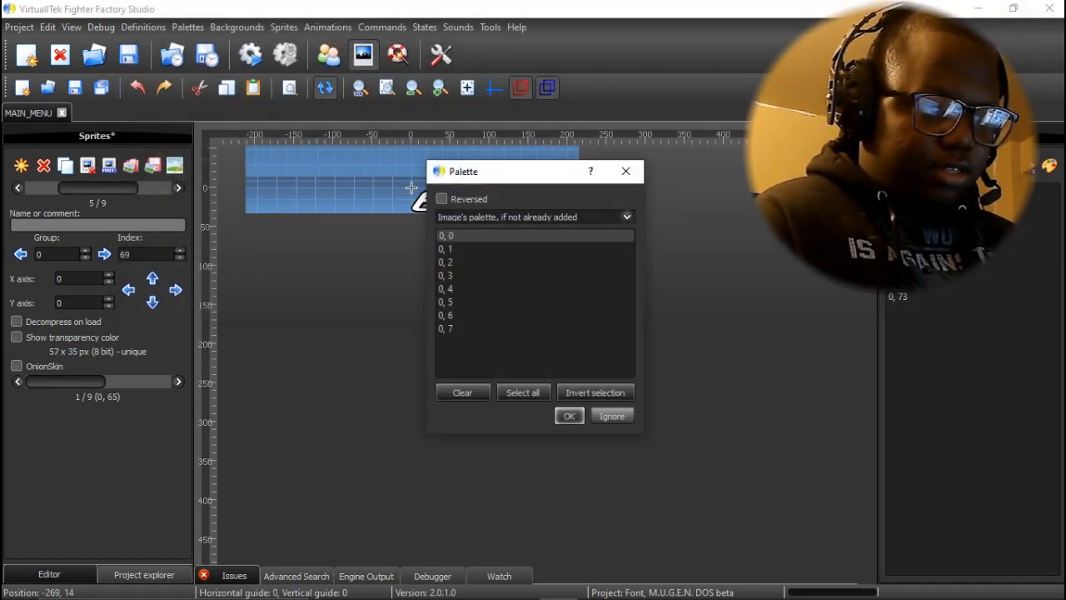
pyautogui.press('Return')
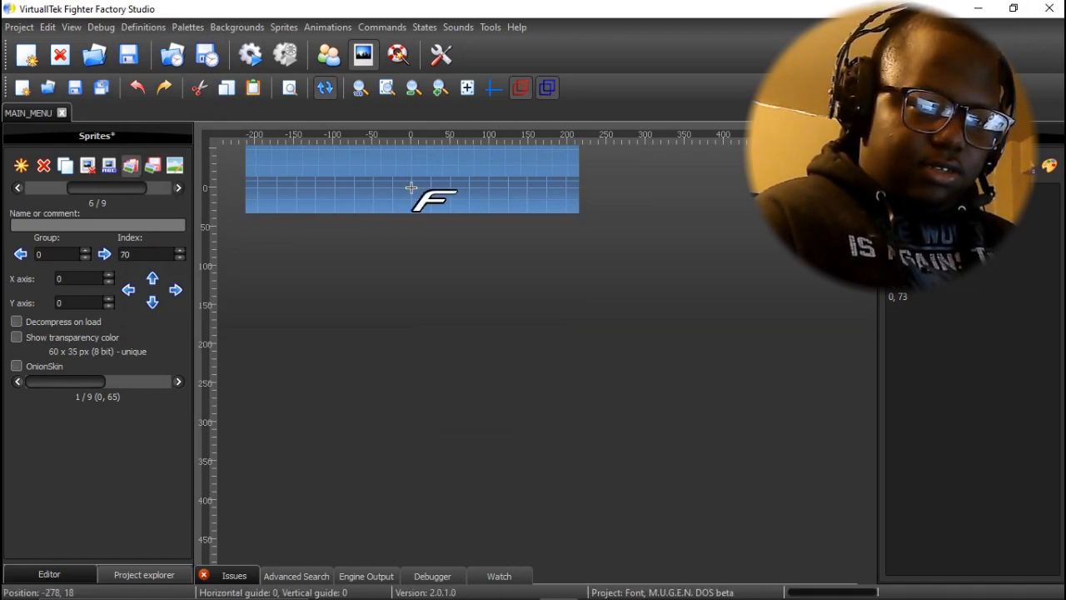
# Replace the index 70 sprite's image with image 6 from MENU TEMP, which highlights WATCH MODE, without cropping it
pyautogui.click(131, 165)
pyautogui.scroll(-1, 515, 192)
pyautogui.write('6')
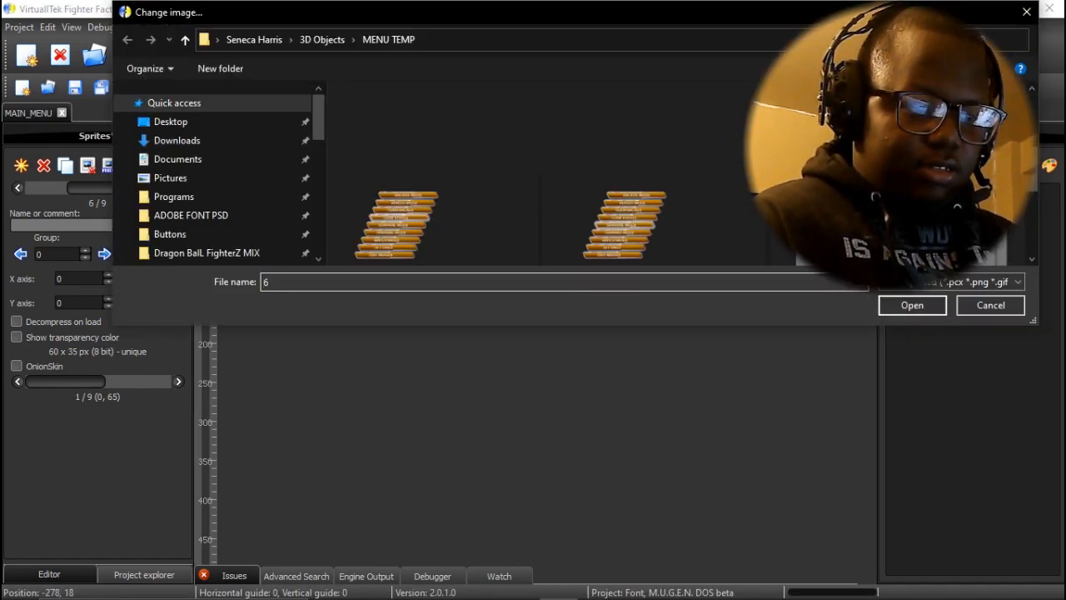
pyautogui.press('Return')
pyautogui.press('Return')
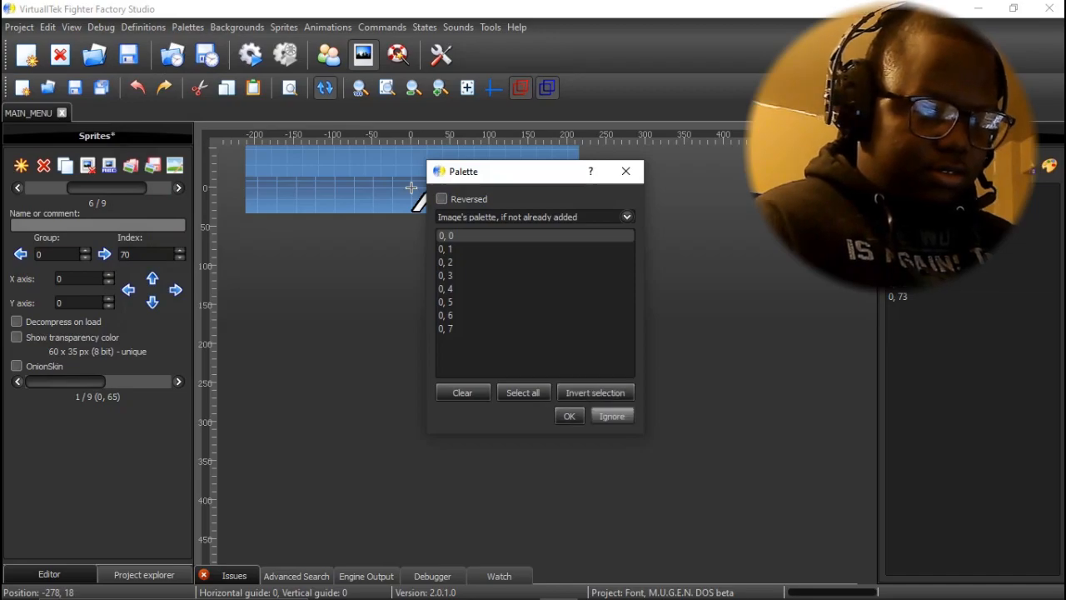
pyautogui.press('Return')
# Replace the index 71 sprite's image with image 7 from MENU TEMP, which highlights SETTINGS, without cropping it
pyautogui.click(131, 165)
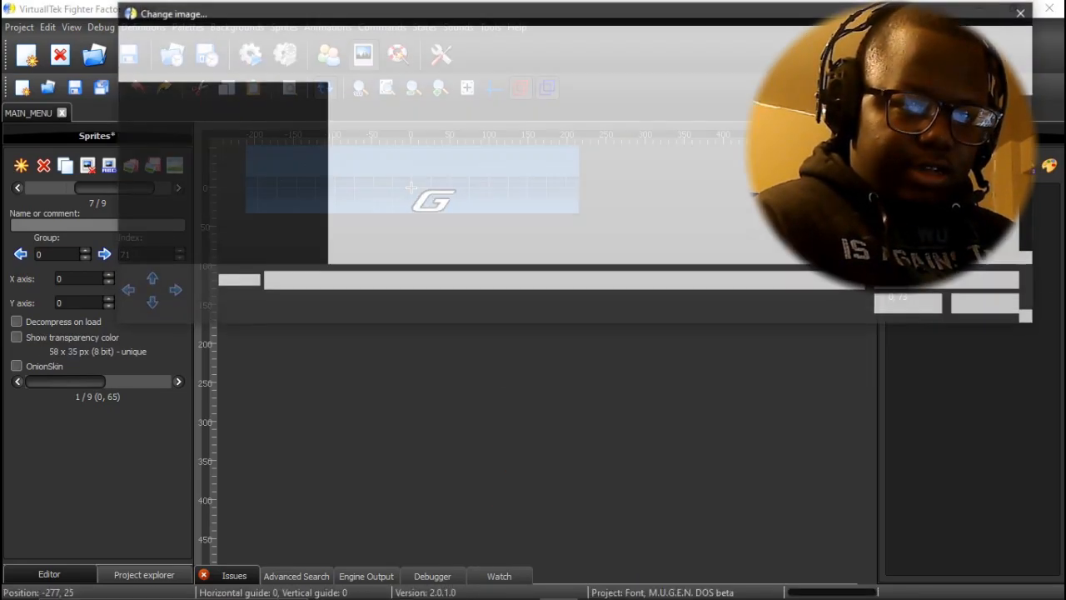
pyautogui.scroll(-2, 445, 191)
pyautogui.doubleClick(445, 191)
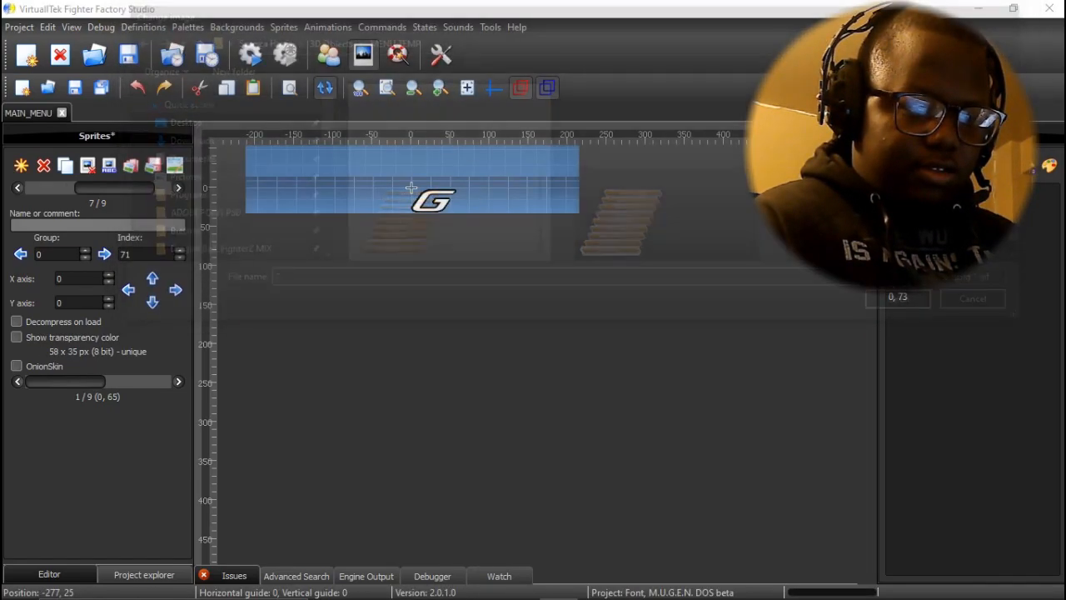
pyautogui.press('Return')
pyautogui.press('Return')
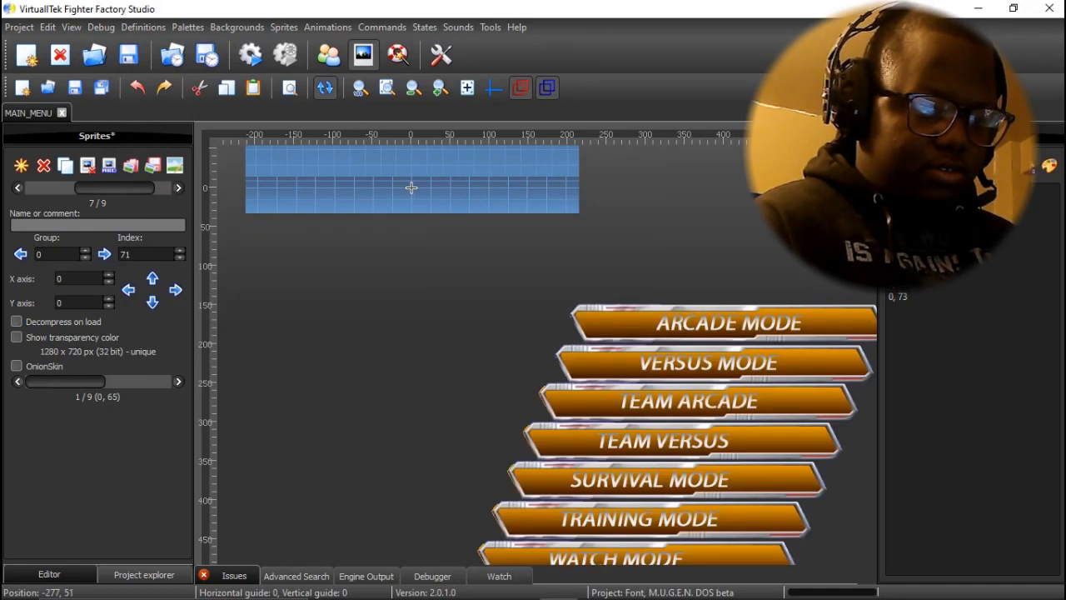
# Replace the index 72 sprite's image with image 8 from MENU TEMP, which highlights EXIT MUGEN, and save the sprites
pyautogui.click(179, 187)
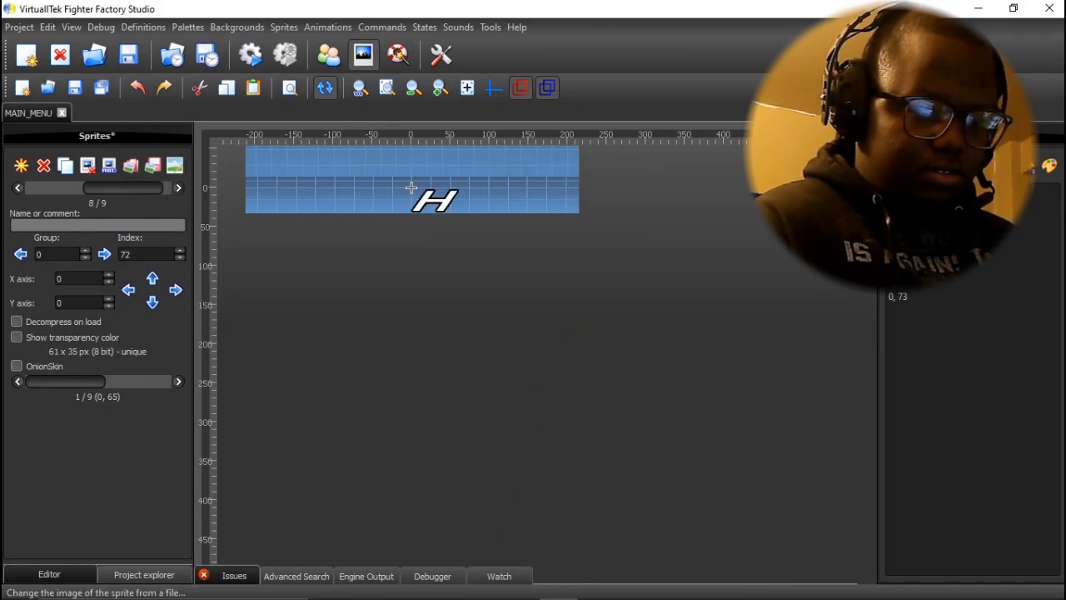
pyautogui.click(131, 165)
pyautogui.scroll(-2, 673, 191)
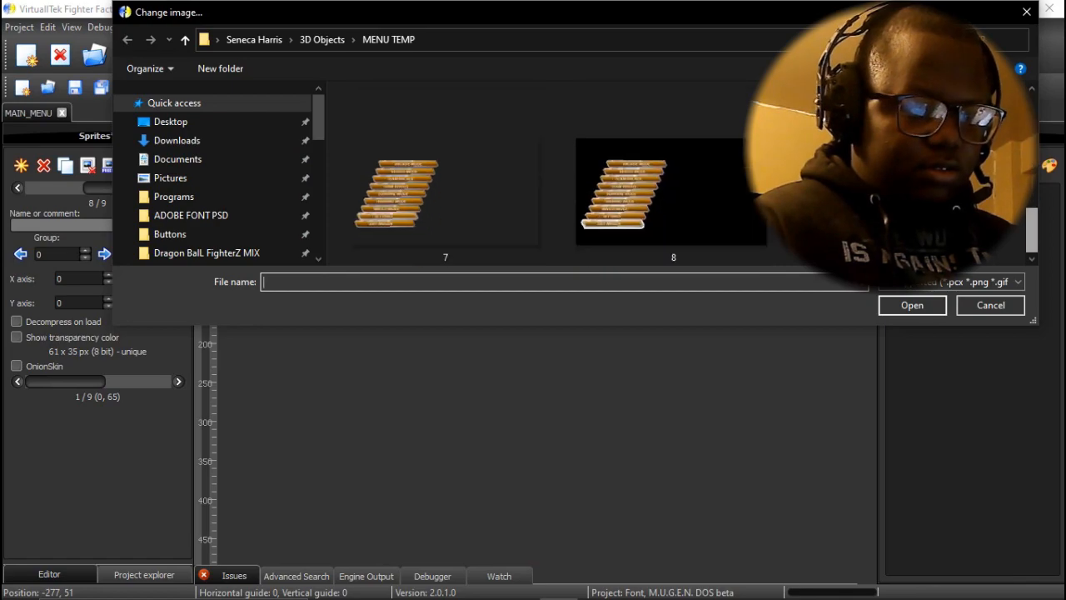
pyautogui.doubleClick(673, 192)
pyautogui.press('Return')
pyautogui.click(611, 416)
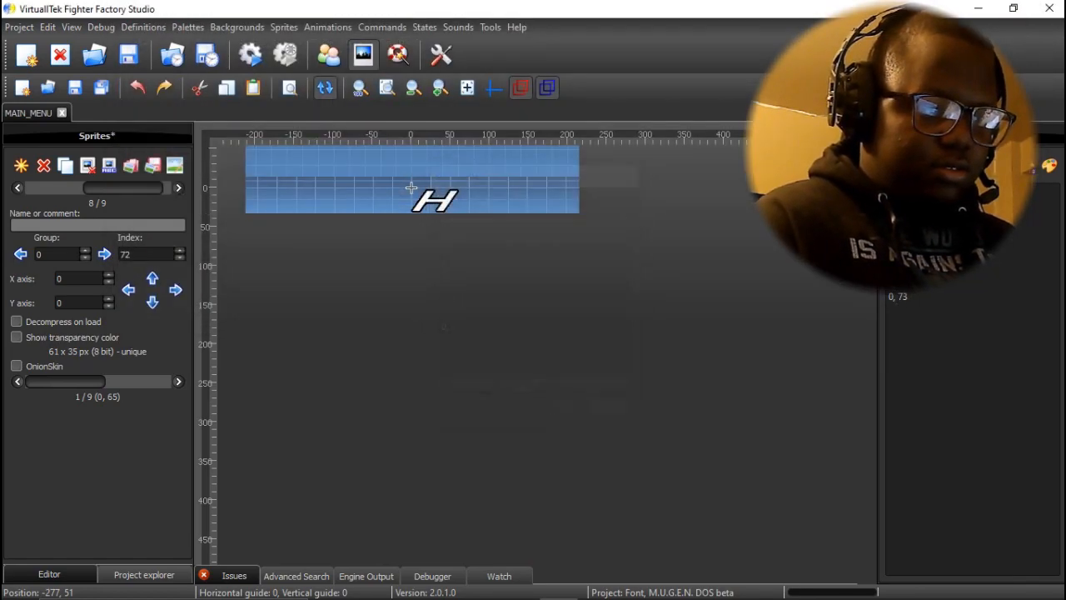
pyautogui.click(129, 56)
# Examine the sprites from index 65 to 73 one by one to check that the highlighted menu entries follow the menu order
pyautogui.scroll(-1, 379, 279)
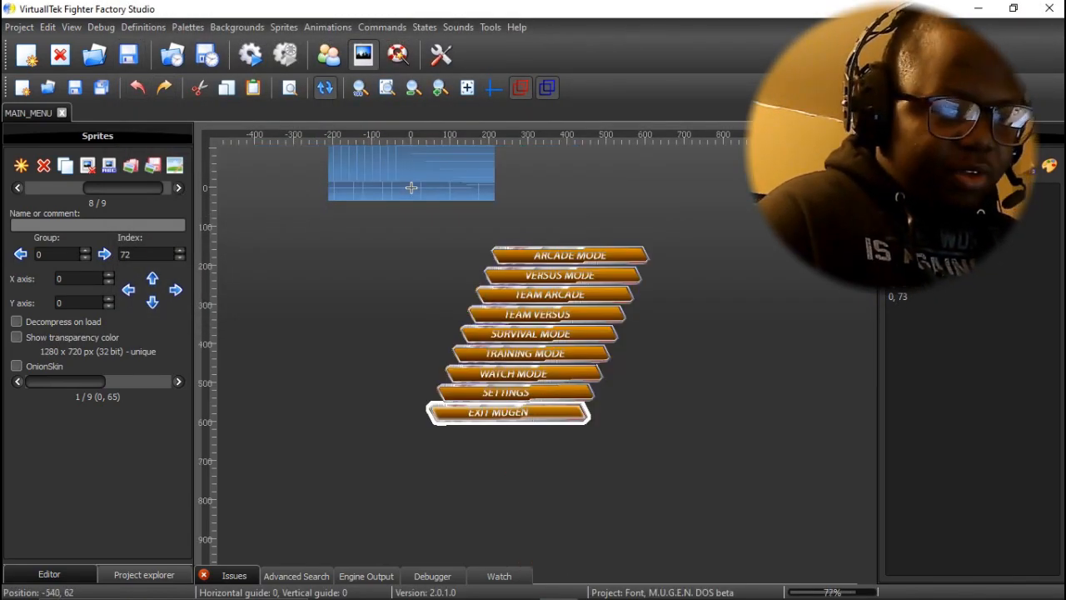
pyautogui.click(178, 188)
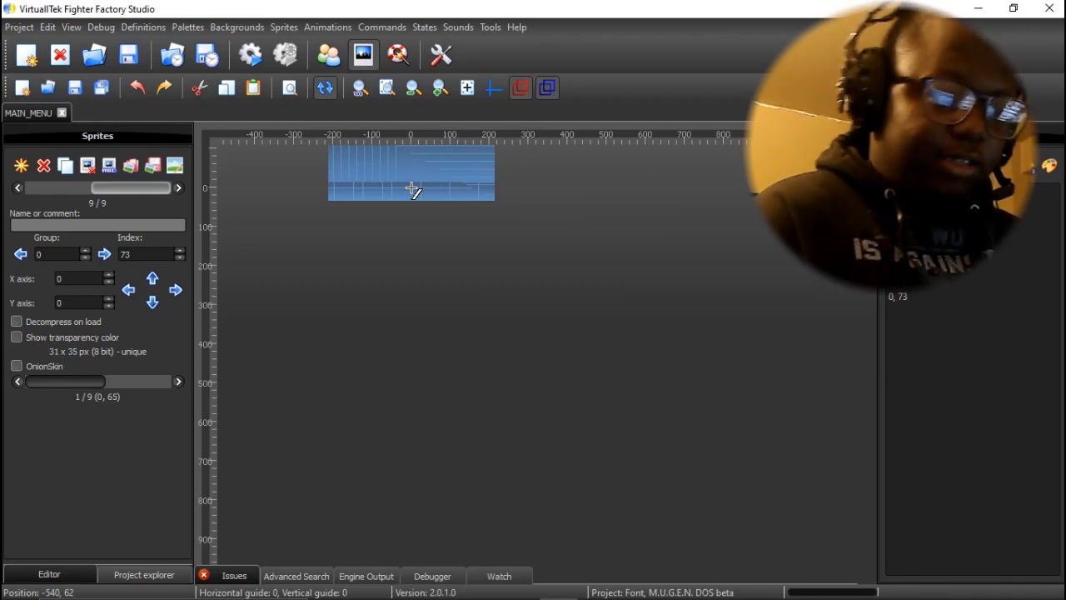
pyautogui.moveTo(134, 187); pyautogui.dragTo(65, 188)
pyautogui.click(178, 188)
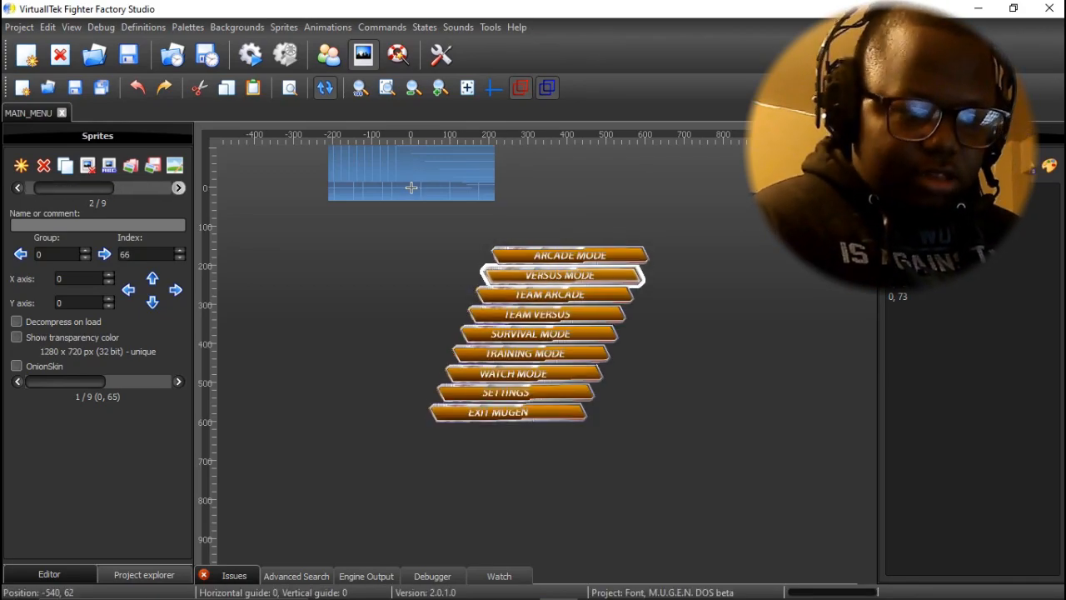
pyautogui.click(178, 187)
pyautogui.click(178, 188)
pyautogui.click(178, 188)
pyautogui.click(178, 188)
pyautogui.click(178, 187)
pyautogui.click(18, 187)
pyautogui.click(18, 187)
pyautogui.click(17, 188)
pyautogui.click(18, 188)
pyautogui.click(17, 188)
pyautogui.click(18, 187)
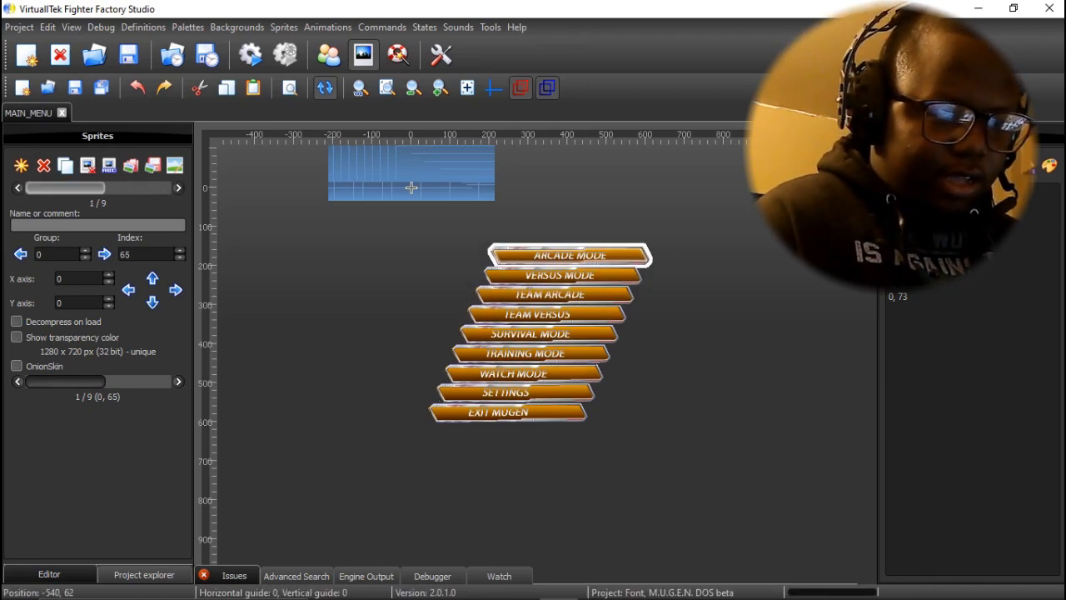
pyautogui.click(179, 187)
pyautogui.click(178, 187)
pyautogui.click(178, 188)
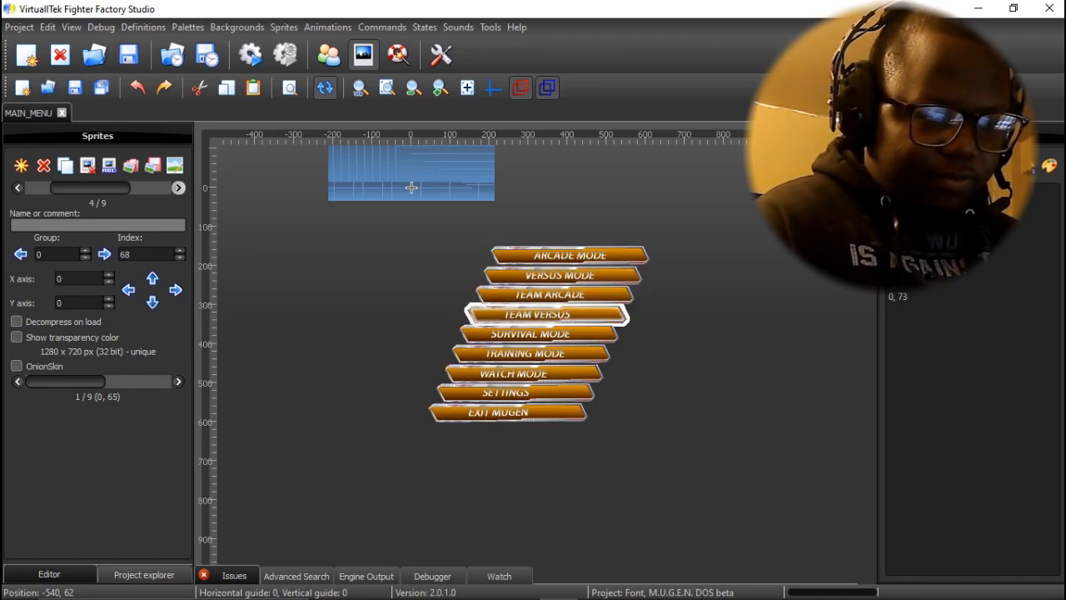
pyautogui.click(178, 187)
pyautogui.click(178, 188)
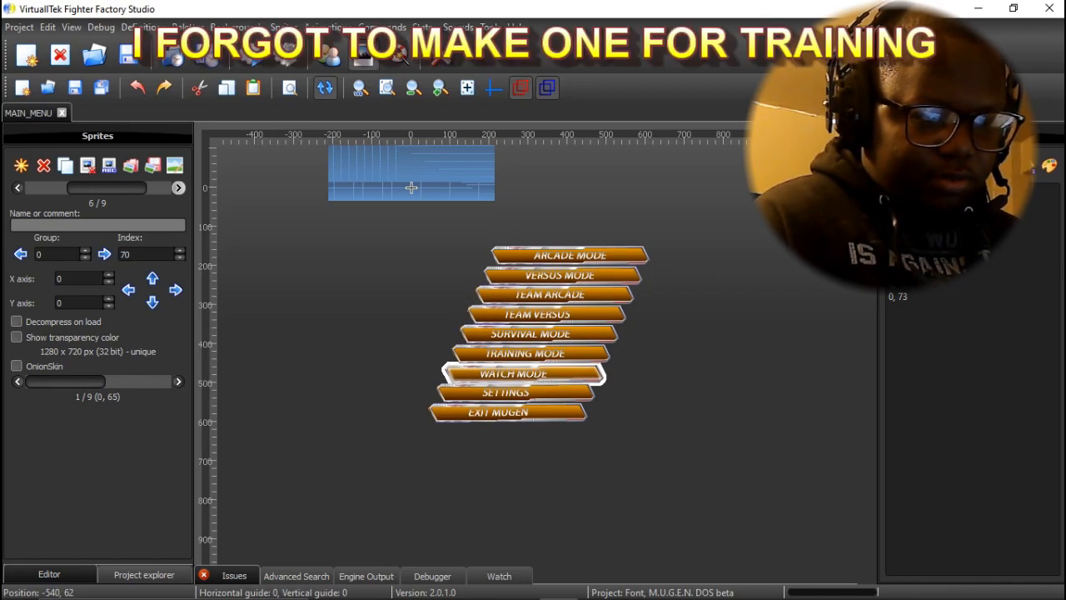
# Reload the uncropped WATCH MODE image from MENU TEMP into the index 70 sprite and reopen its image replacement
pyautogui.click(131, 165)
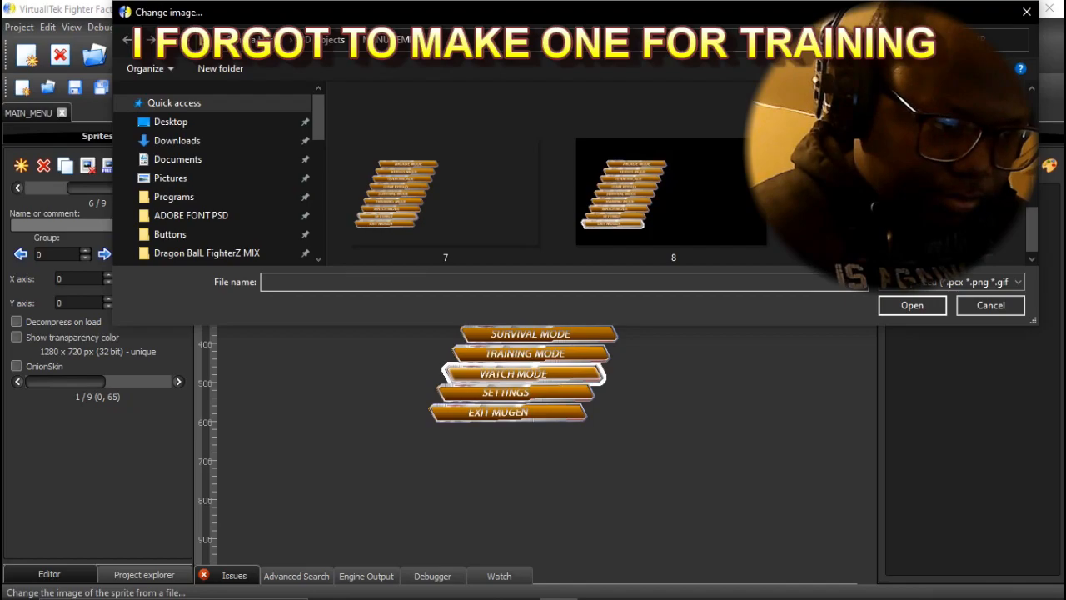
pyautogui.scroll(3, 902, 142)
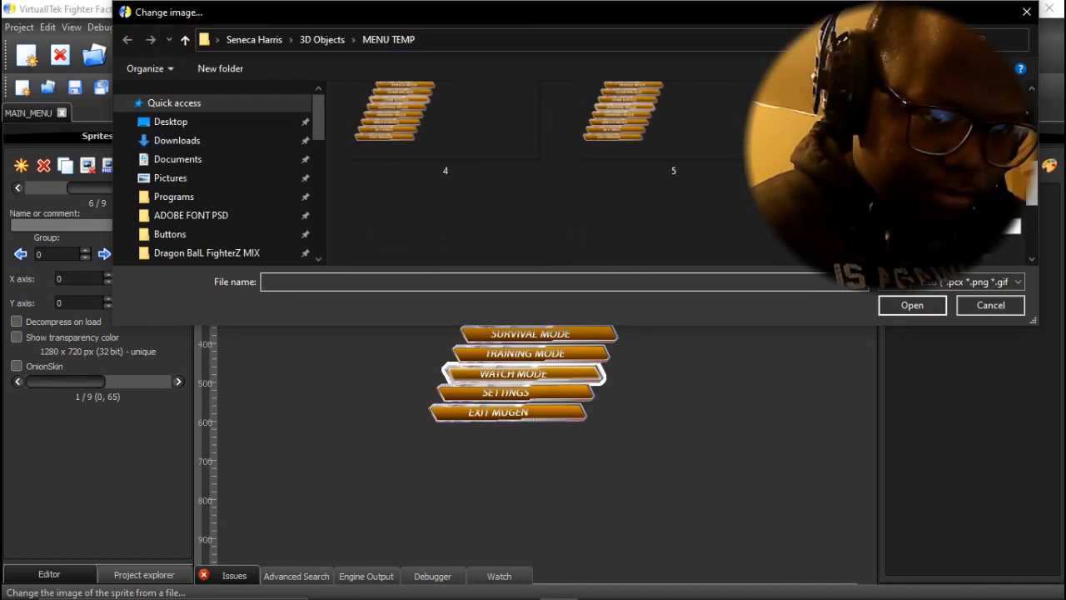
pyautogui.doubleClick(902, 125)
pyautogui.press('Return')
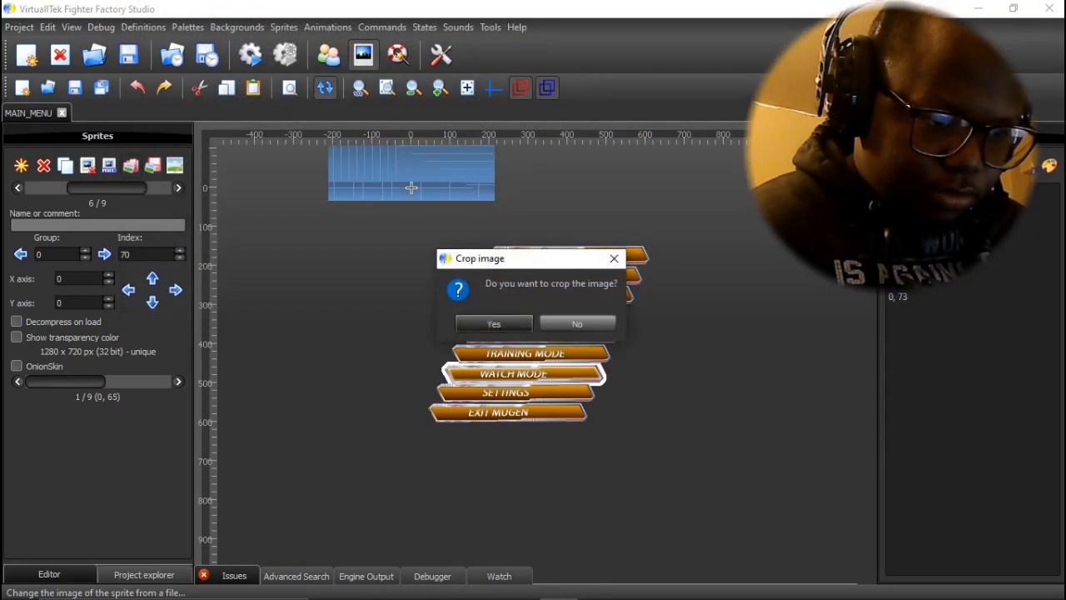
pyautogui.press('Return')
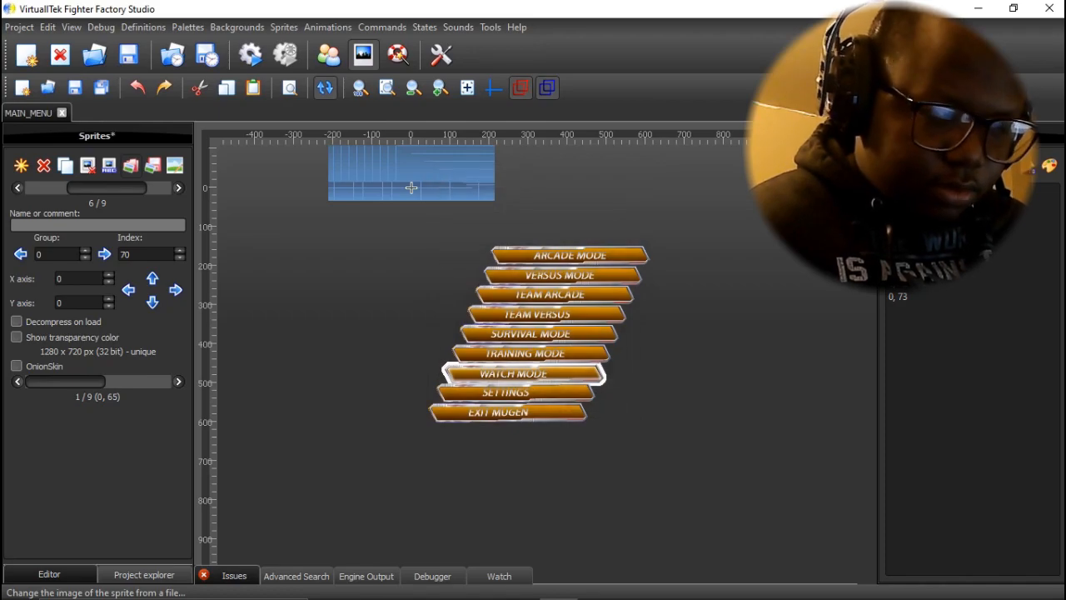
pyautogui.click(130, 165)
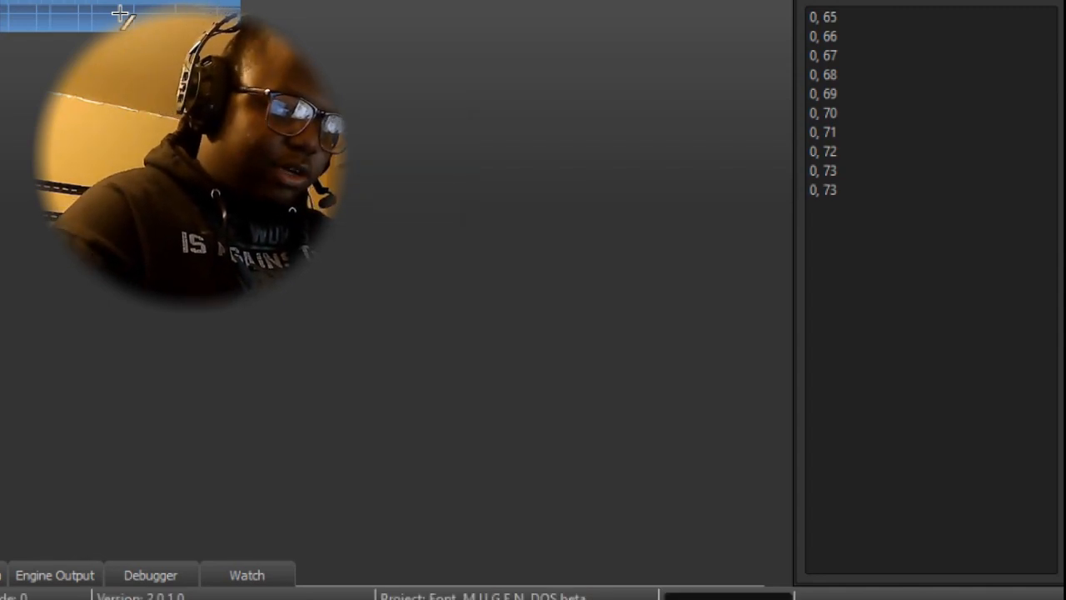
# Replace the index 70 sprite's image with the MENU TEMP image that highlights TRAINING MODE
pyautogui.press('pagedown')
pyautogui.press('pagedown')
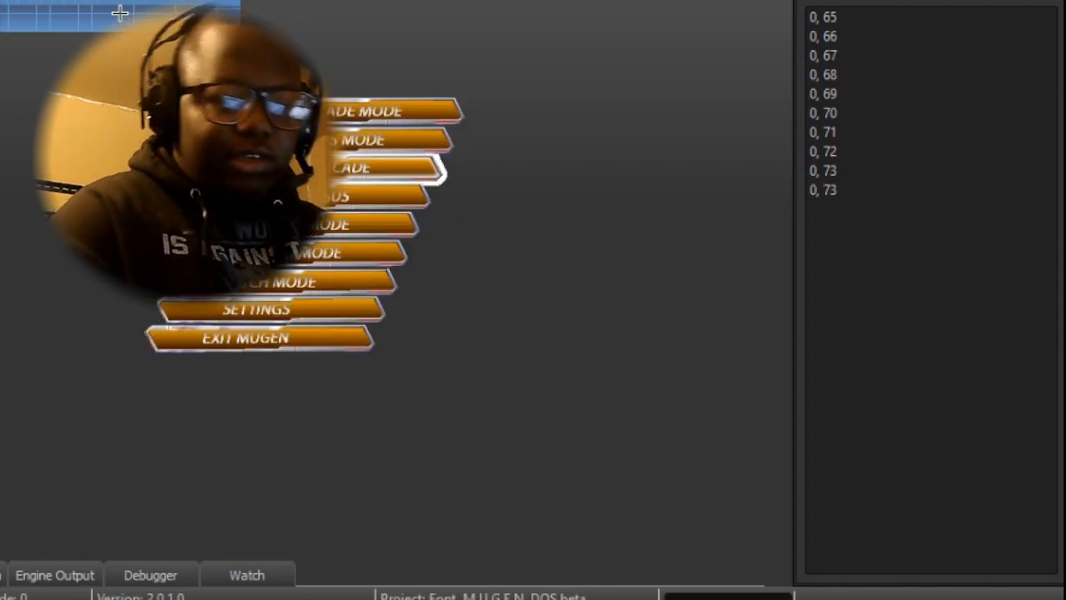
pyautogui.press('pagedown')
pyautogui.press('pagedown')
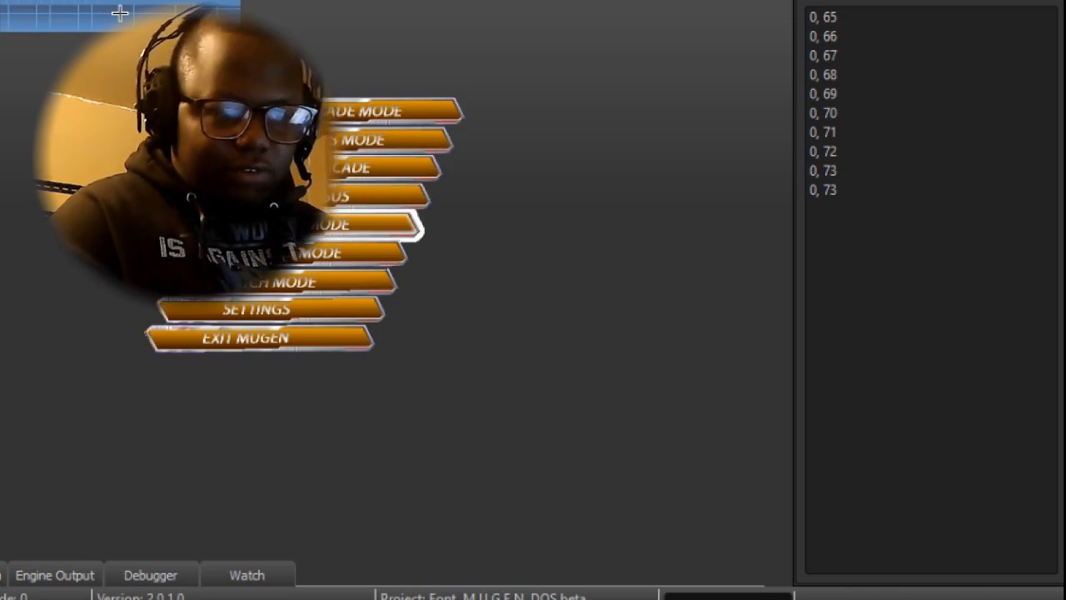
pyautogui.press('pagedown')
pyautogui.press('pagedown')
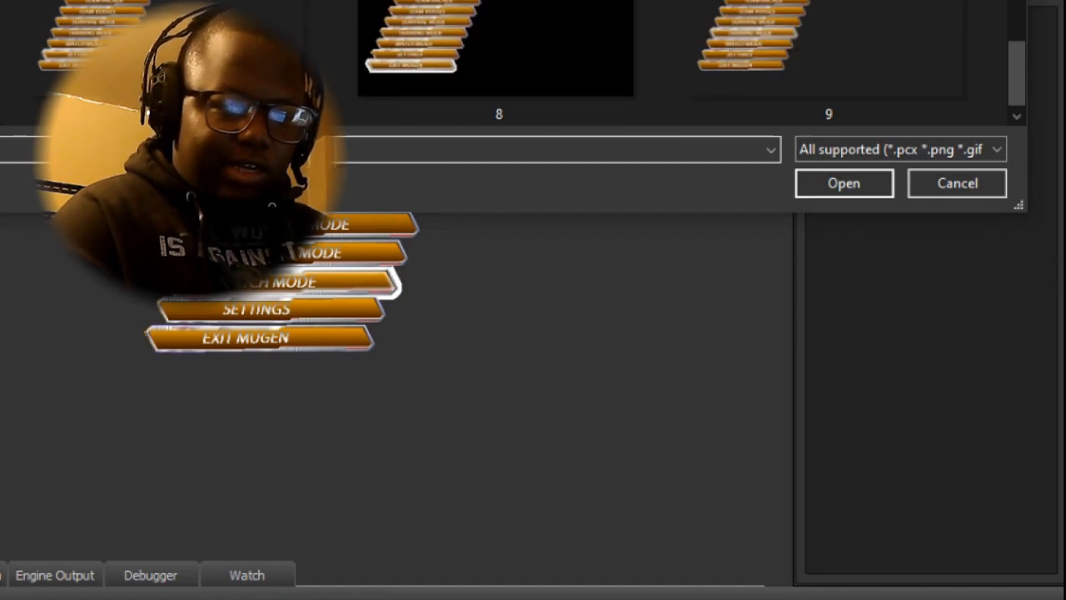
pyautogui.press('Up')
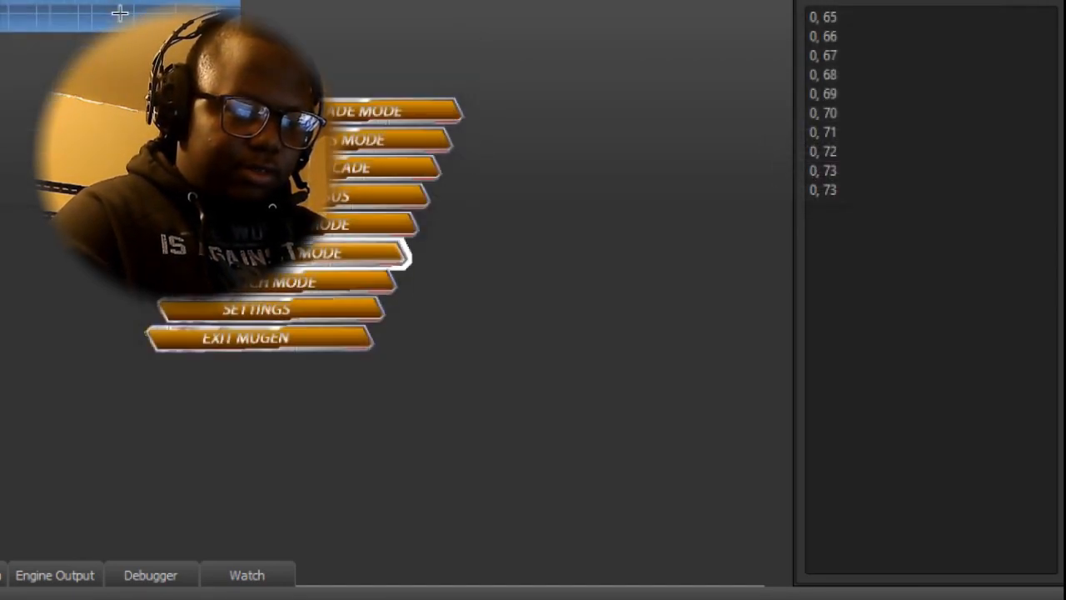
# Replace the index 71 sprite's image with the MENU TEMP image that highlights TEAM ARCADE
pyautogui.press('Down')
pyautogui.press('Down')
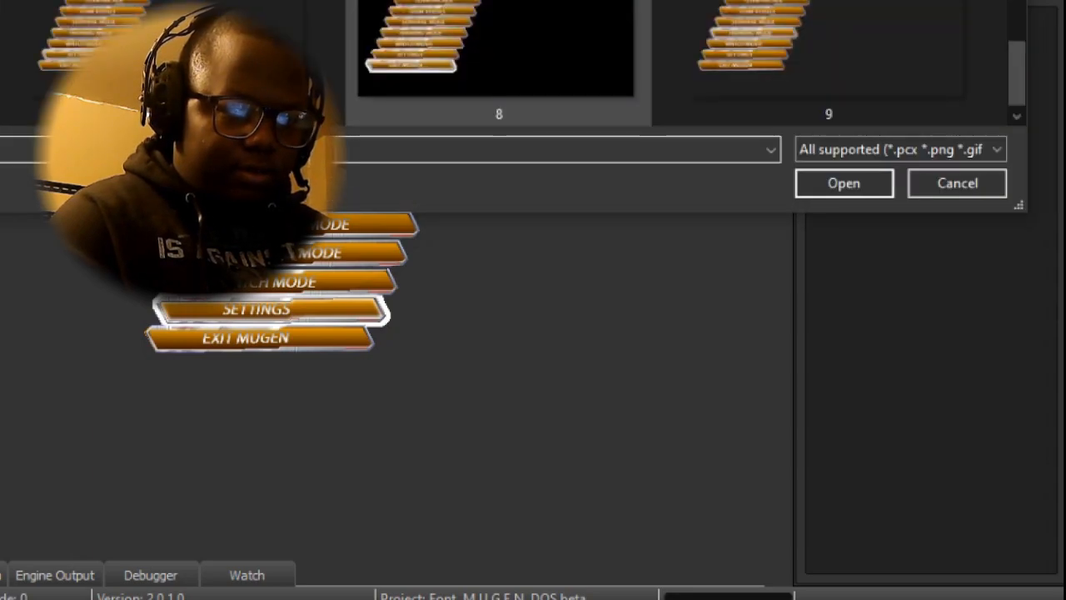
pyautogui.scroll(7, 500, 63)
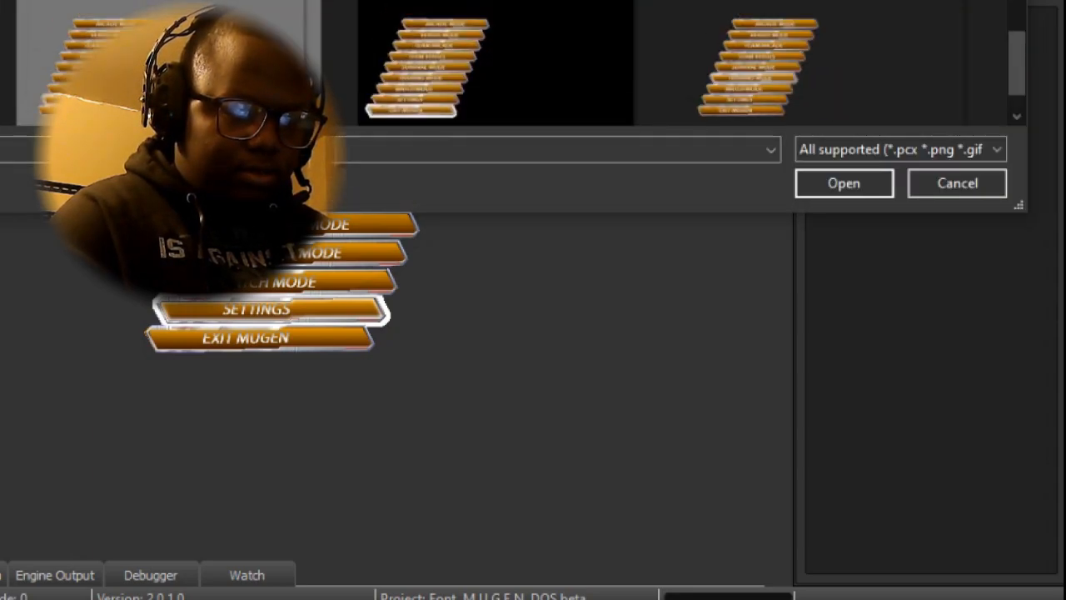
pyautogui.click(828, 25)
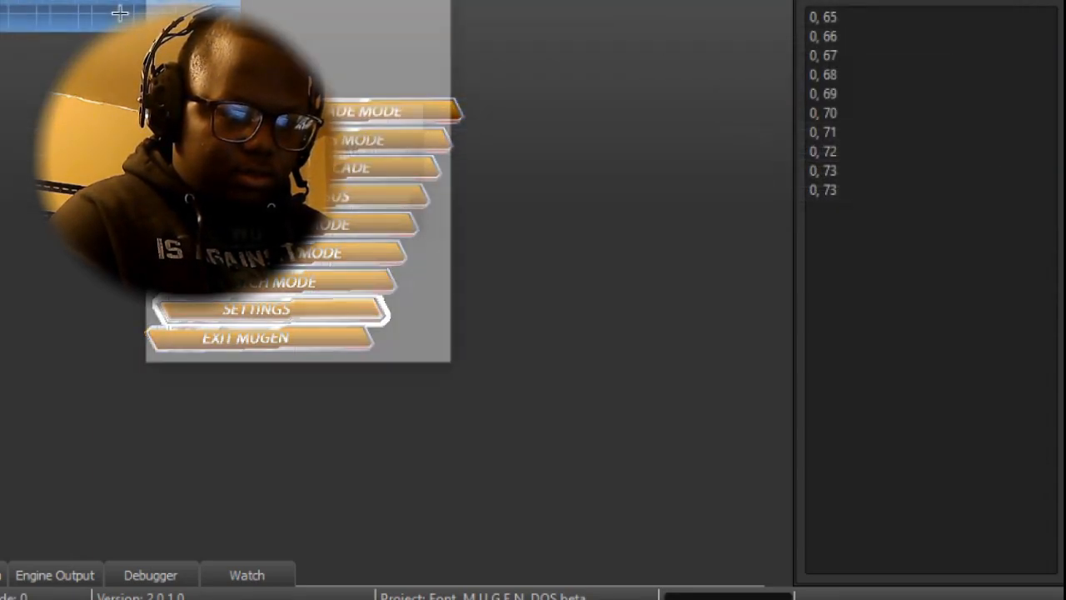
pyautogui.press('Up')
pyautogui.press('Up')
pyautogui.press('Up')
pyautogui.press('Up')
pyautogui.press('Up')
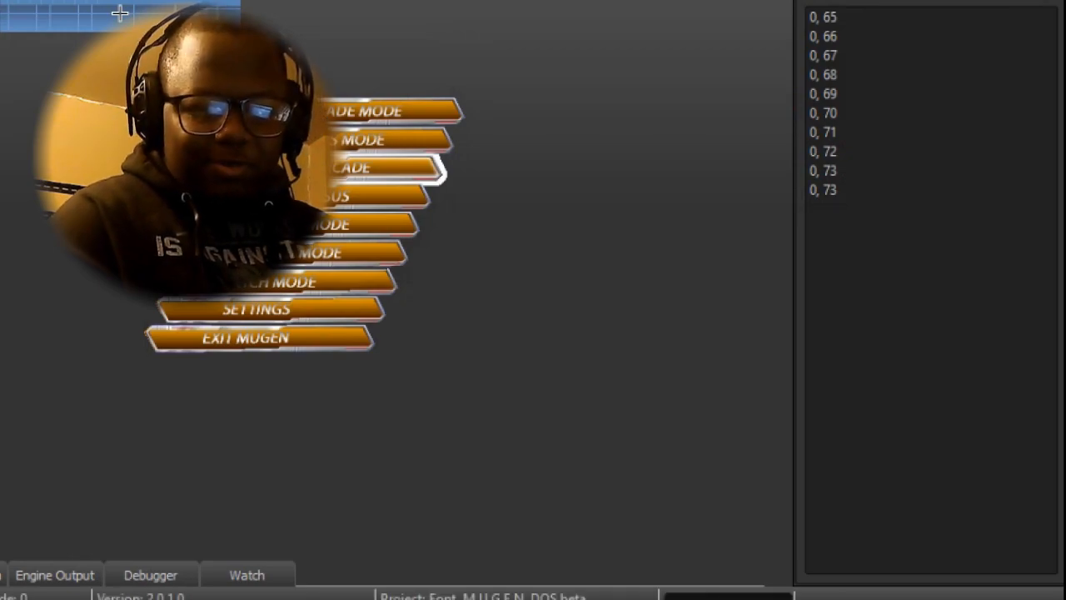
# Replace the index 71 sprite's image with the MENU TEMP image that highlights WATCH MODE, applying it to all other instances
pyautogui.hotkey('ctrl', 'o')
pyautogui.moveTo(1016, 0); pyautogui.dragTo(1016, 25)
pyautogui.doubleClick(828, 25)
pyautogui.press('Return')
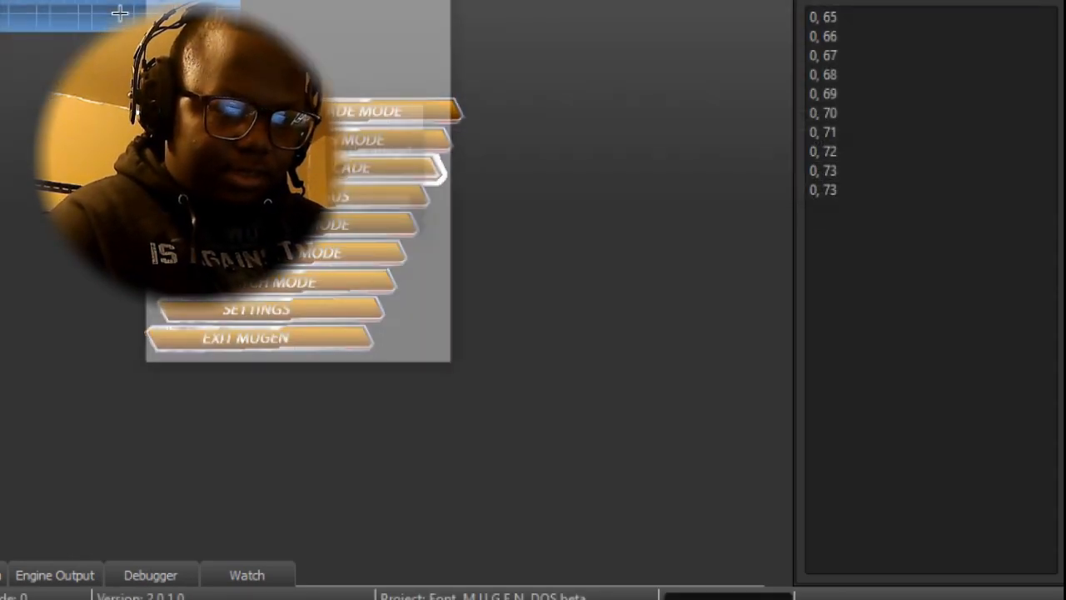
pyautogui.press('Return')
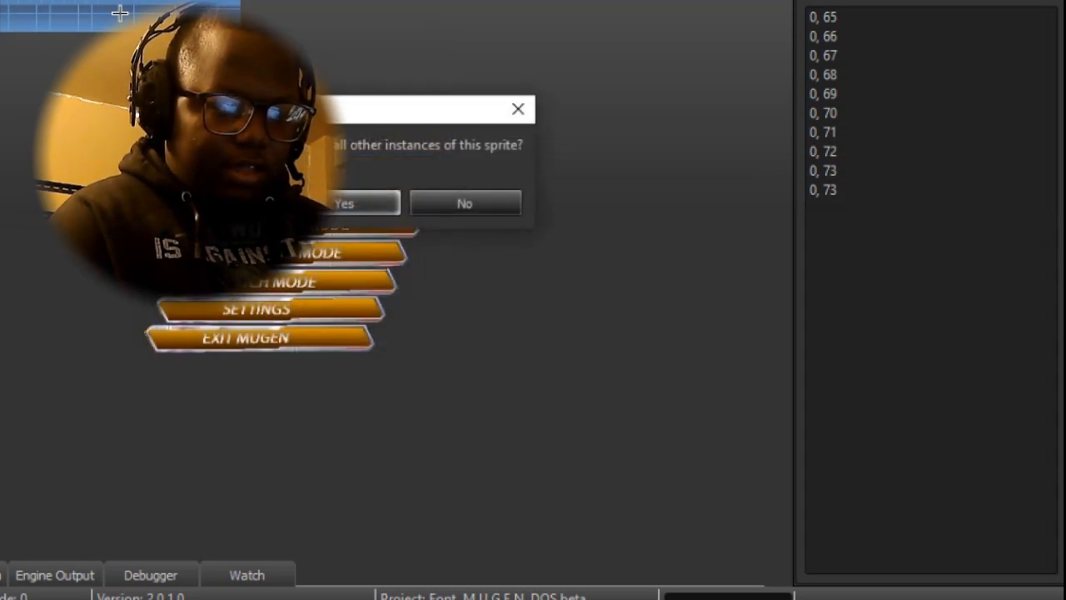
pyautogui.press('Return')
# Replace the index 72 sprite's image with the MENU TEMP image that highlights SETTINGS
pyautogui.press('pagedown')
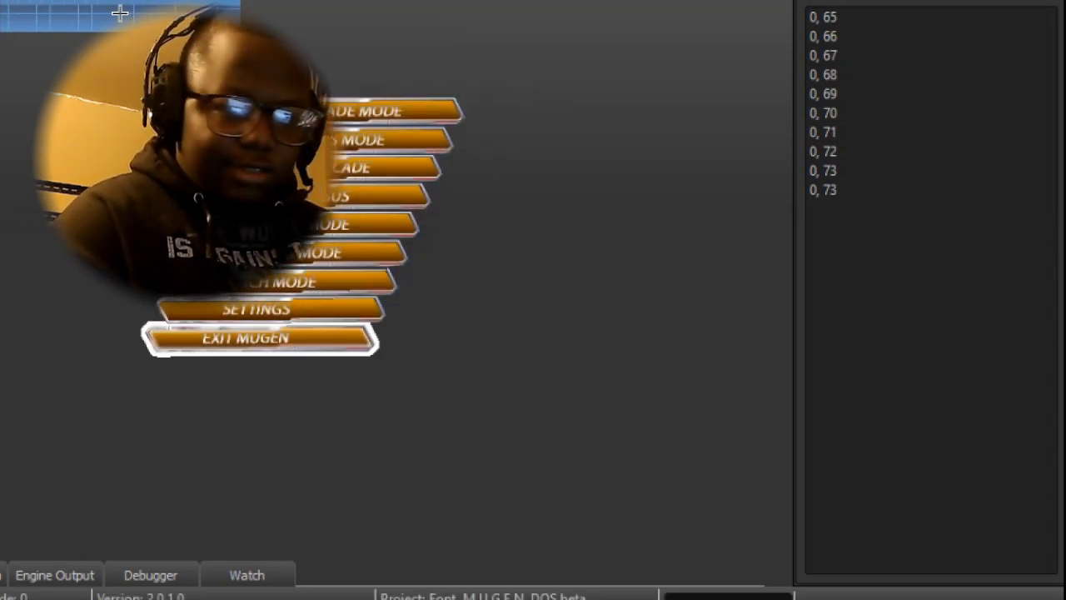
pyautogui.press('Insert')
pyautogui.moveTo(1016, 5); pyautogui.dragTo(1016, 75)
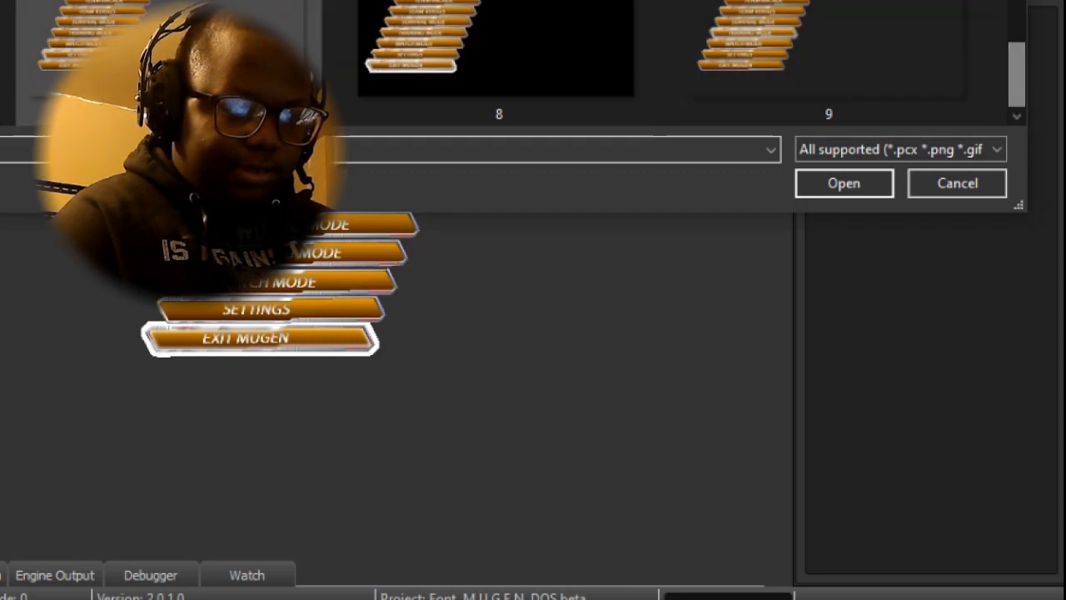
pyautogui.doubleClick(500, 58)
pyautogui.press('Return')
pyautogui.press('Return')
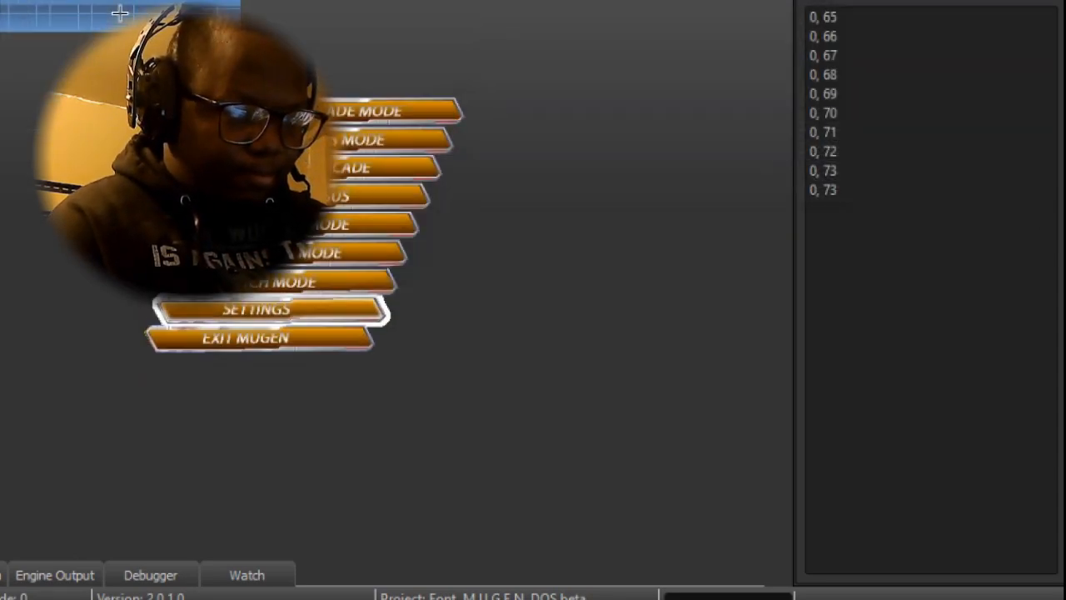
# Load image 8 from MENU TEMP, which highlights EXIT MUGEN, into the empty index 73 sprite
pyautogui.press('pagedown')
pyautogui.click(121, 13)
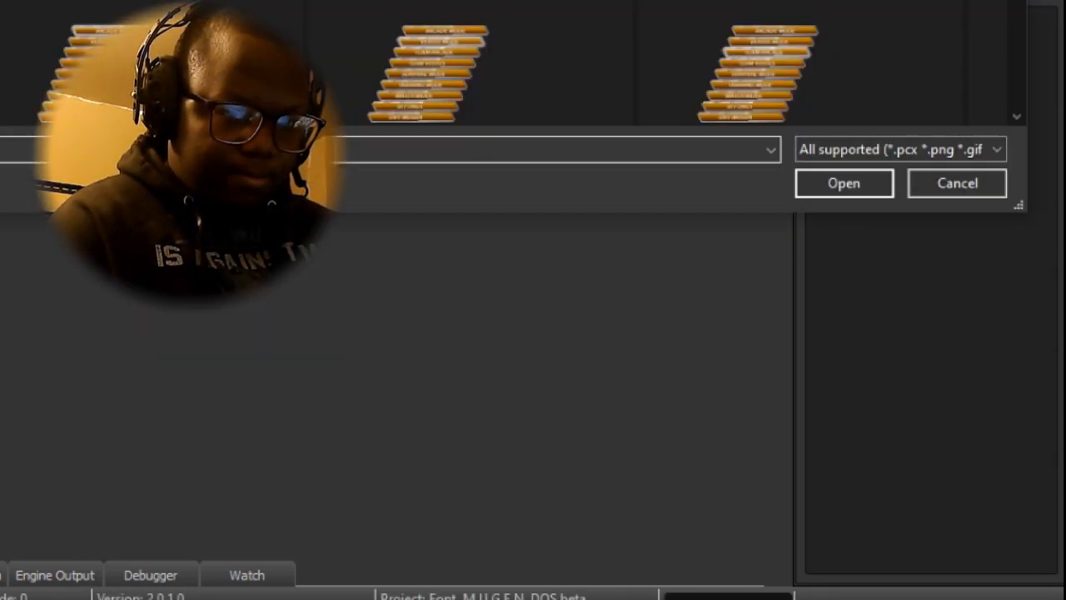
pyautogui.moveTo(1017, 1); pyautogui.dragTo(1017, 75)
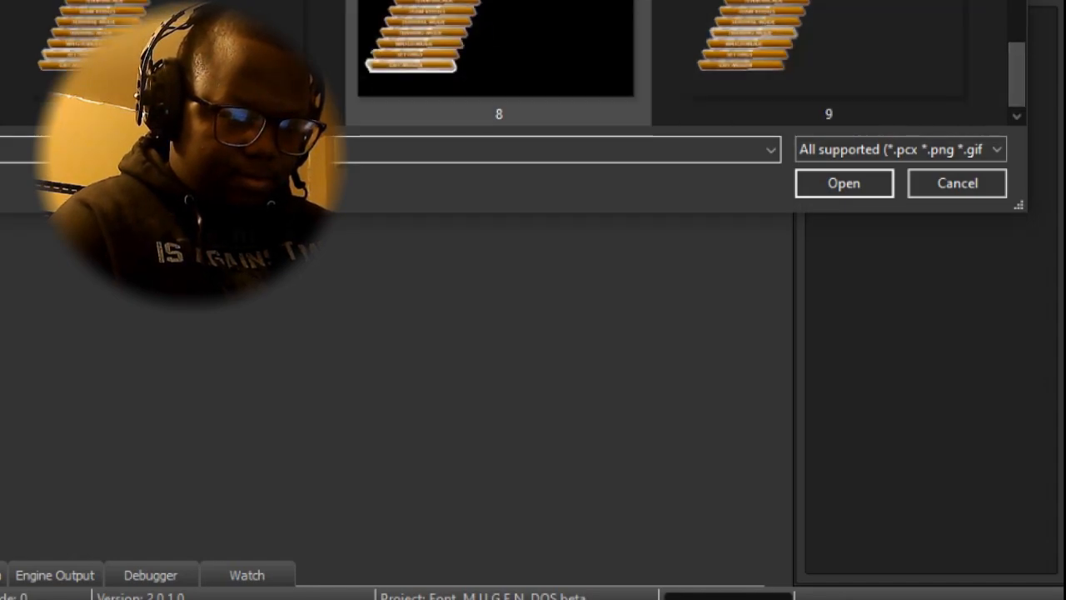
pyautogui.doubleClick(499, 62)
pyautogui.press('Return')
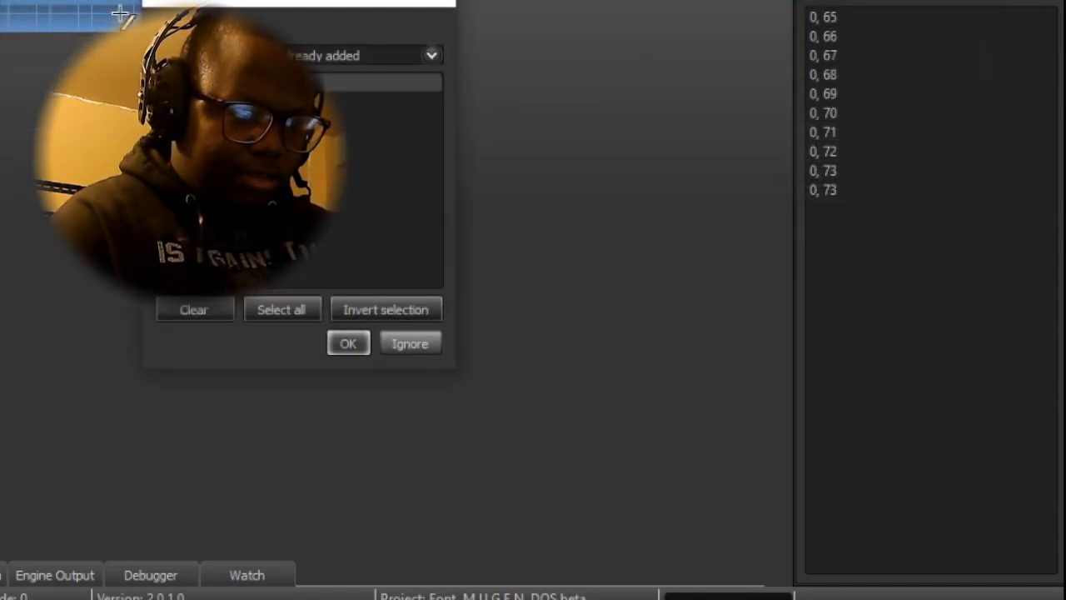
pyautogui.press('Return')
pyautogui.press('Return')
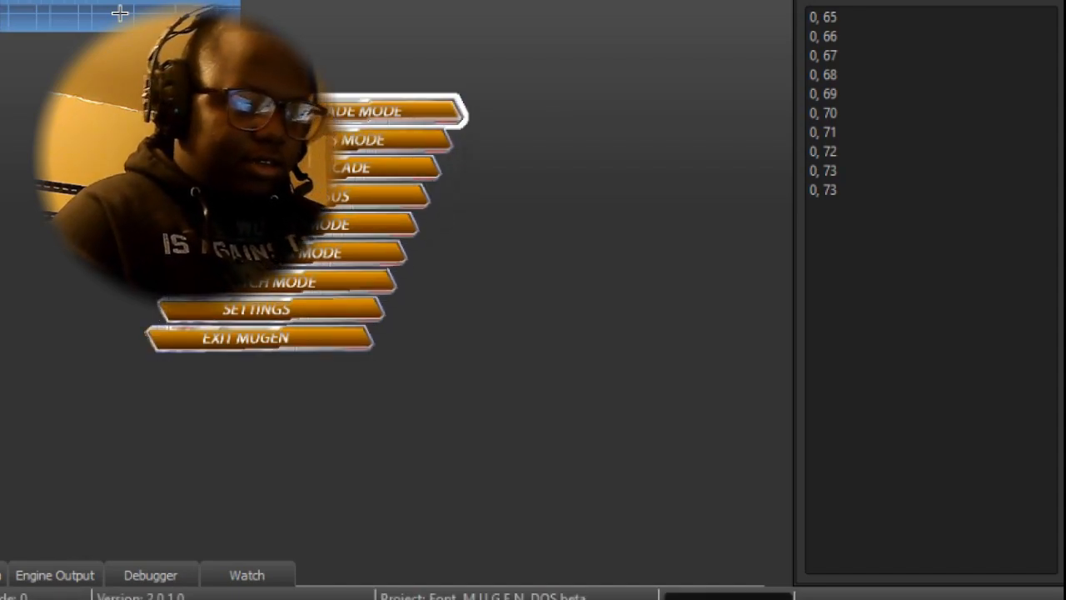
# Examine the sprites from index 65 onward one by one to check the order of the highlighted menu entries
pyautogui.press('pagedown')
pyautogui.press('pagedown')
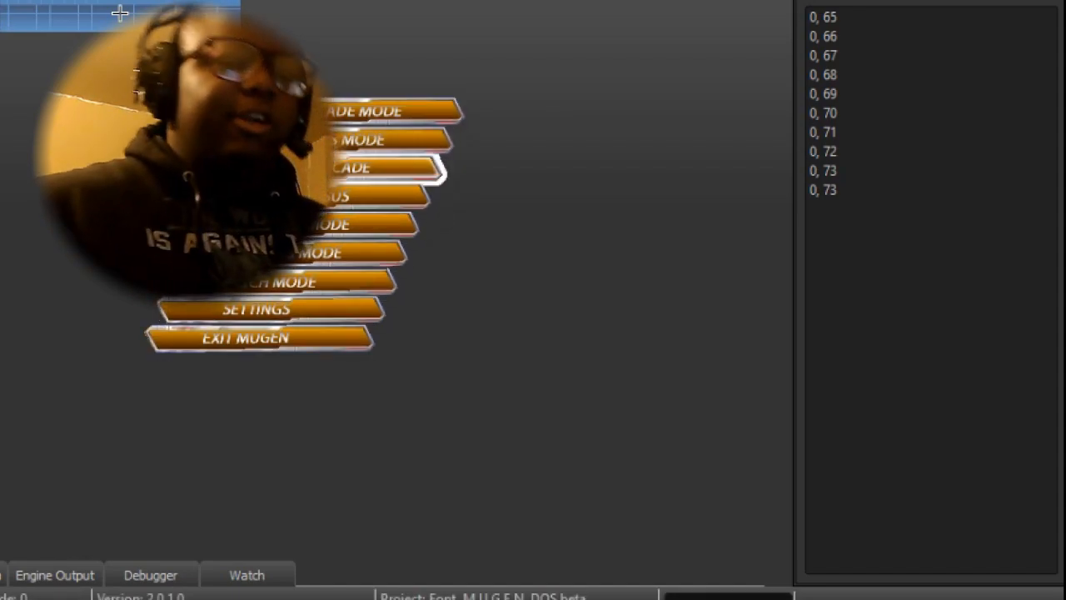
pyautogui.press('pagedown')
pyautogui.press('pagedown')
pyautogui.press('pagedown')
pyautogui.press('pagedown')
pyautogui.press('pagedown')
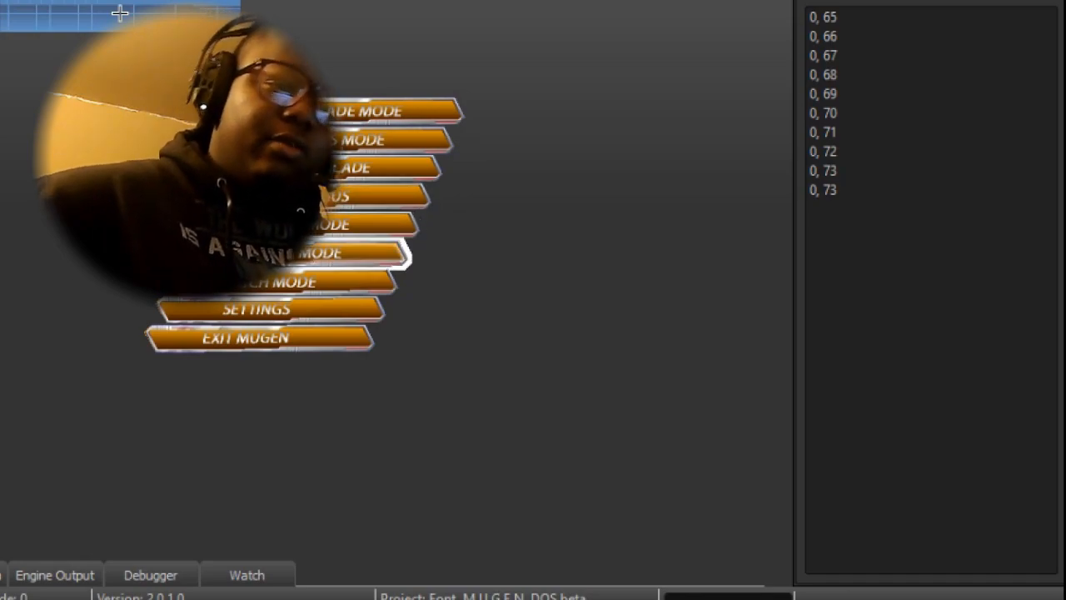
pyautogui.press('pagedown')
pyautogui.press('pagedown')
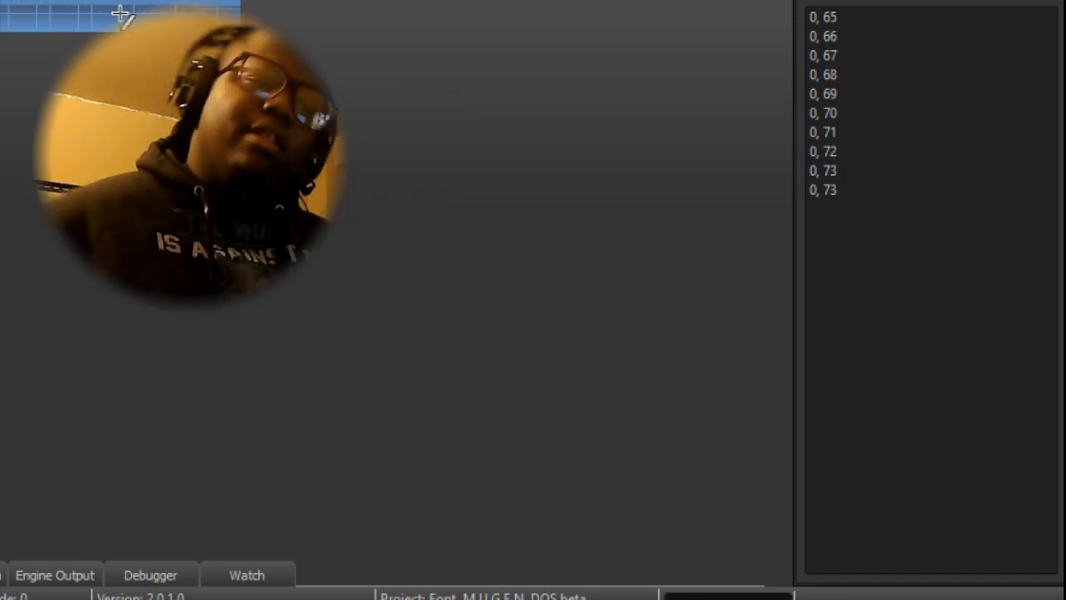
# Browse the MUGEN folders for DEF files and open the TUTORIAL system screens definition
pyautogui.moveTo(120, 12); pyautogui.dragTo(359, 119)
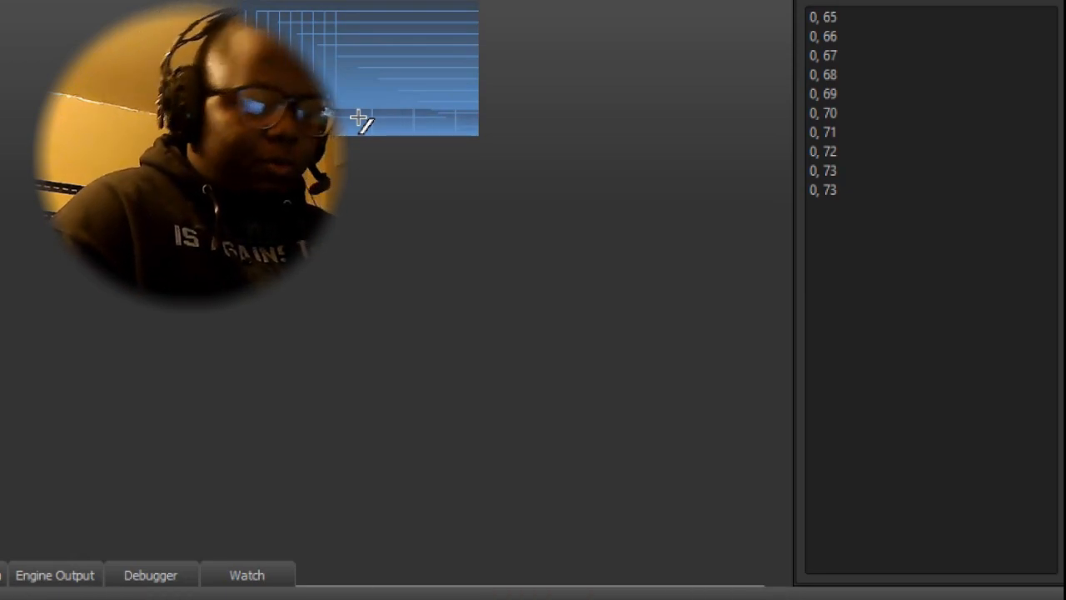
pyautogui.hotkey('ctrl', 'o')
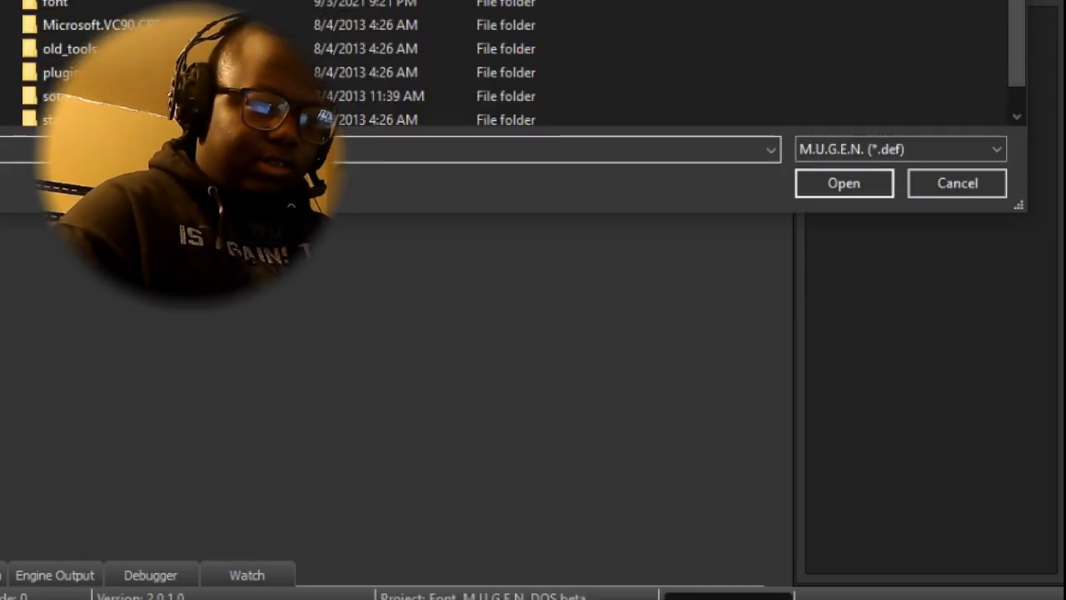
pyautogui.doubleClick(58, 1)
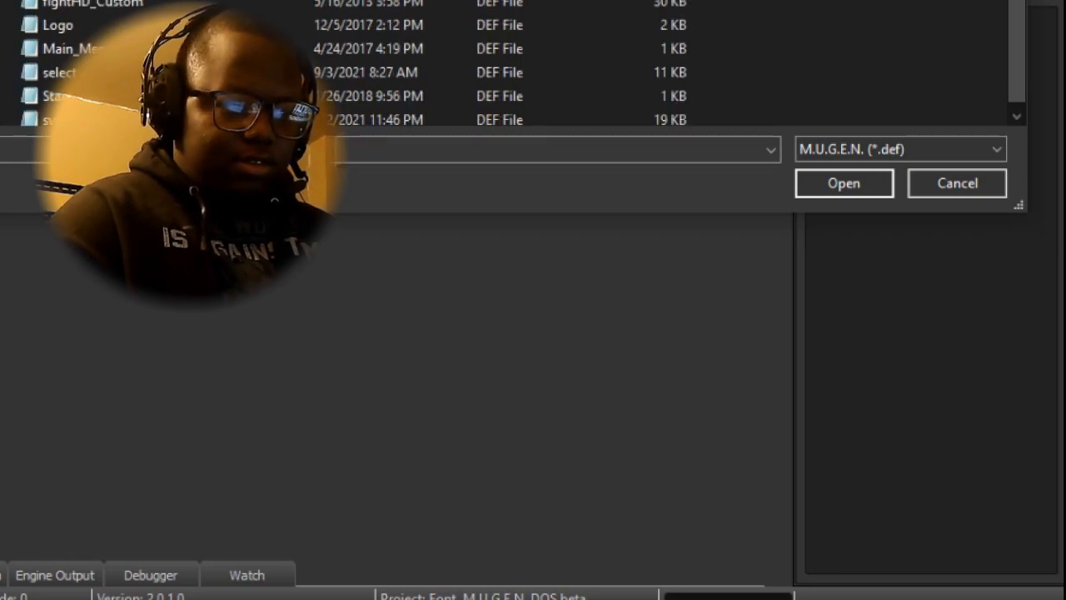
pyautogui.doubleClick(58, 0)
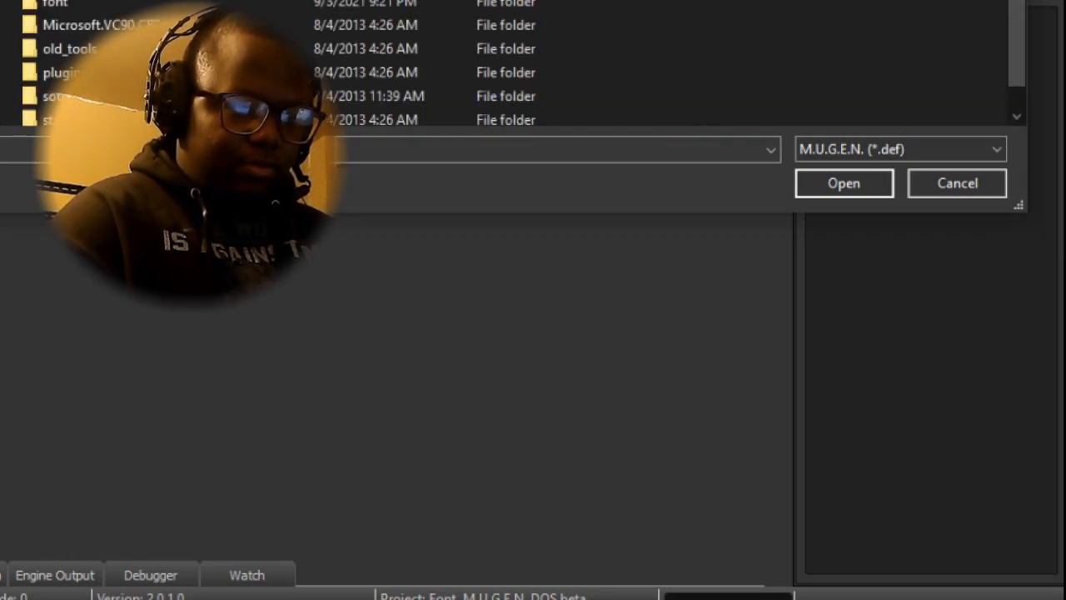
pyautogui.doubleClick(58, 1)
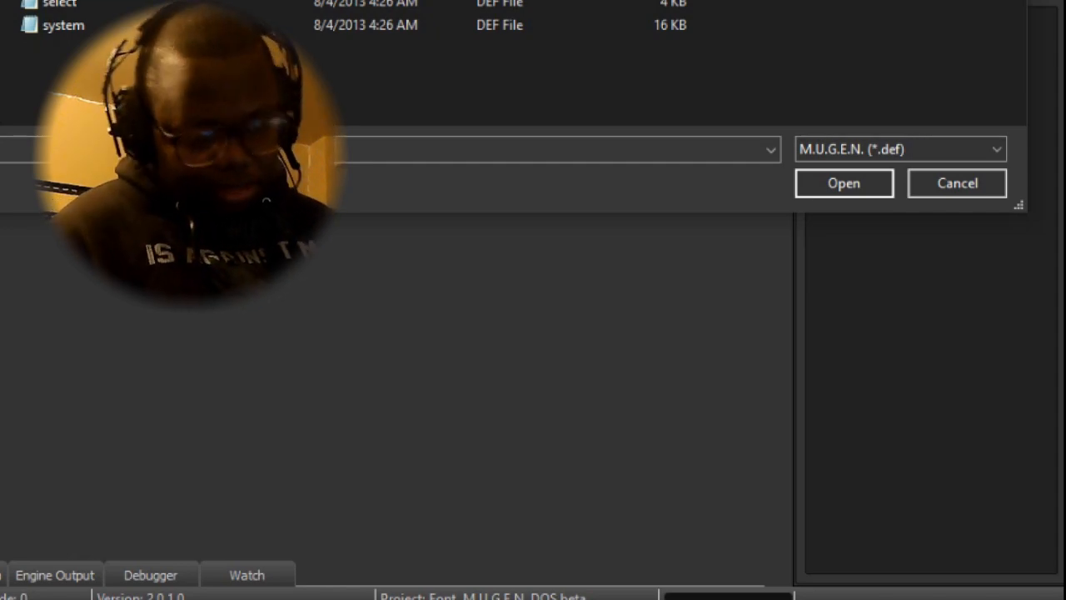
pyautogui.doubleClick(58, 1)
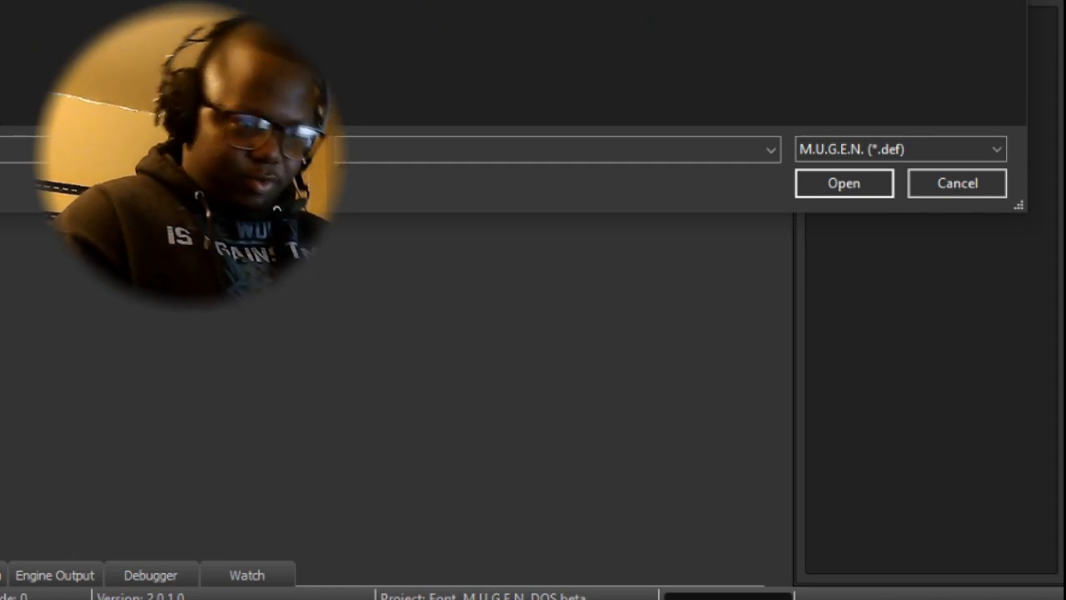
pyautogui.doubleClick(358, 1)
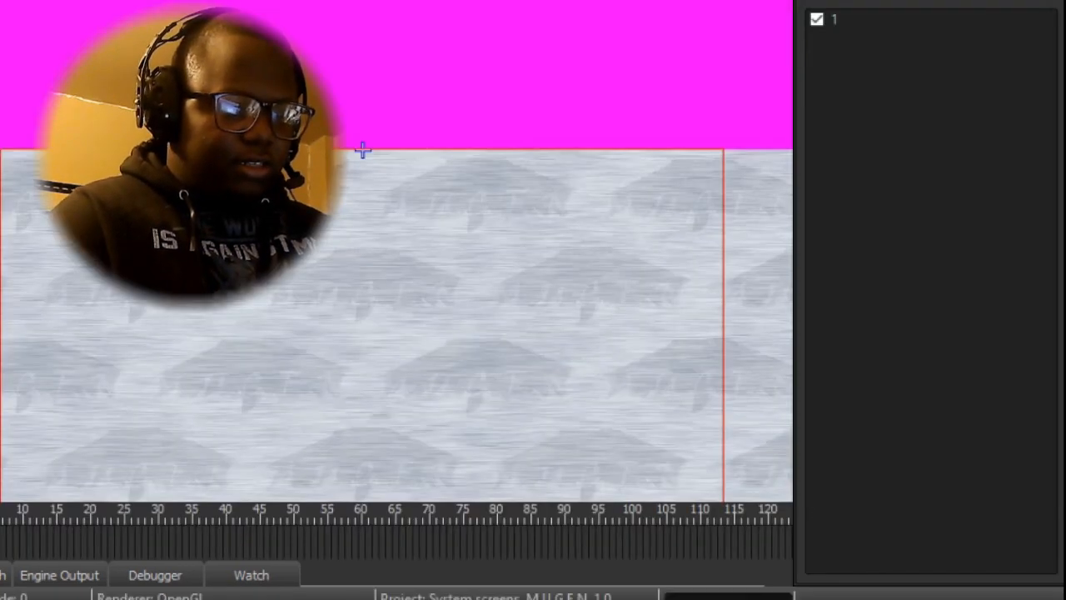
# Show the TUTORIAL definition's code and go to its Title Info section
pyautogui.press('pagedown')
pyautogui.moveTo(416, 317); pyautogui.dragTo(375, 212)
pyautogui.press('space')
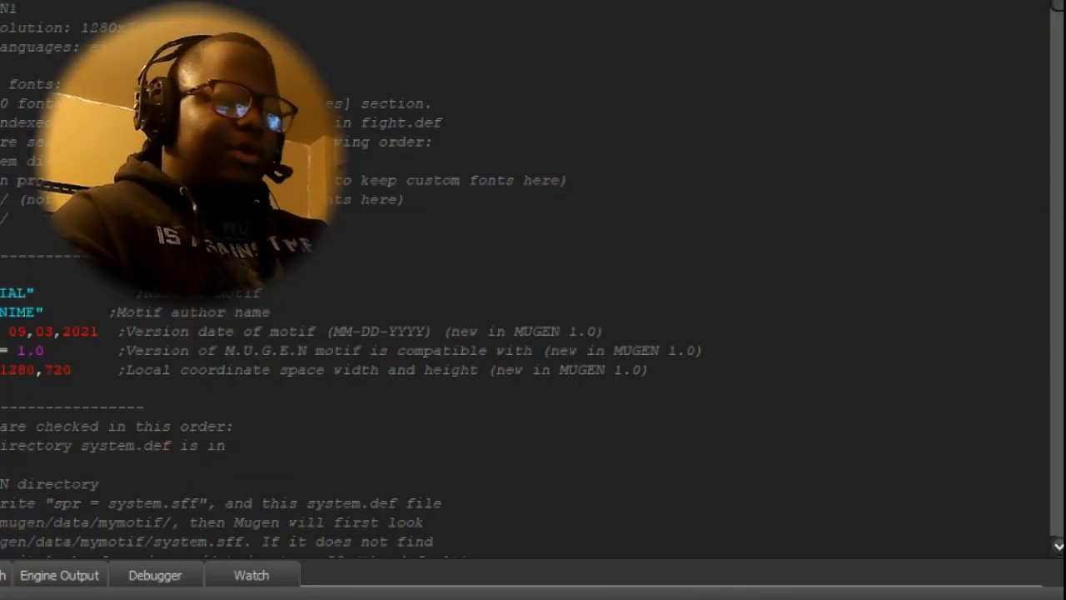
pyautogui.scroll(-20, 533, 283)
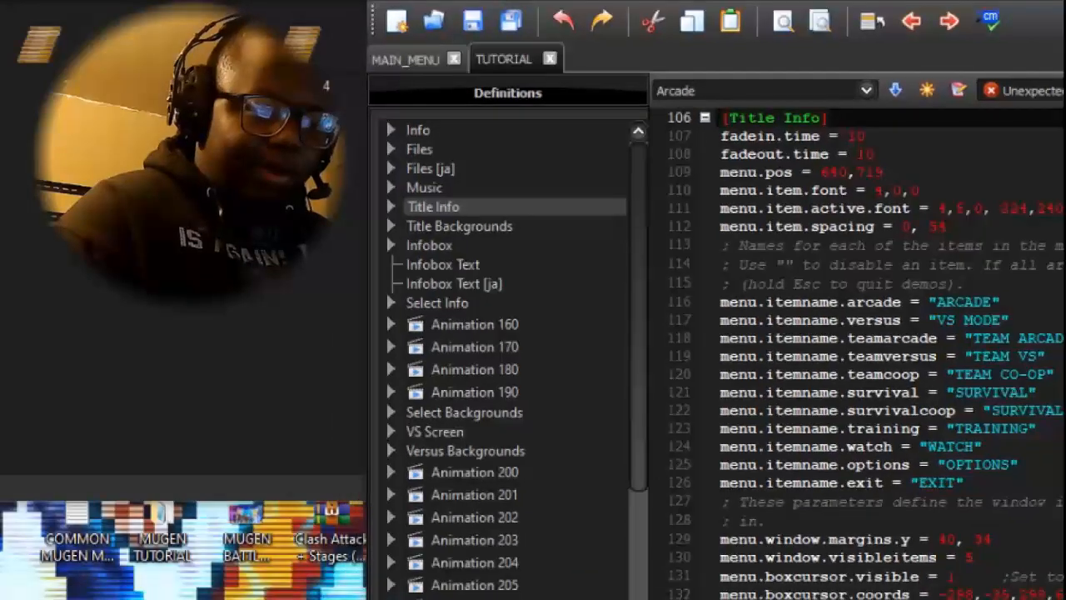
# Open the Notepad text file that mentions RGBA fonts and compare it with the Title Info code
pyautogui.doubleClick(79, 526)
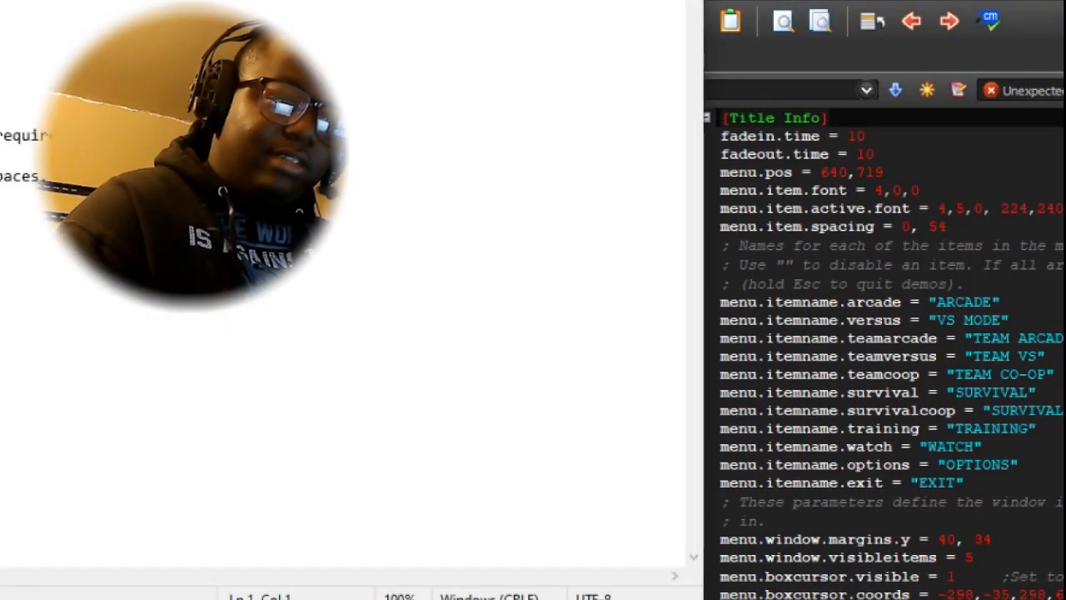
pyautogui.click(840, 1)
pyautogui.click(900, 1)
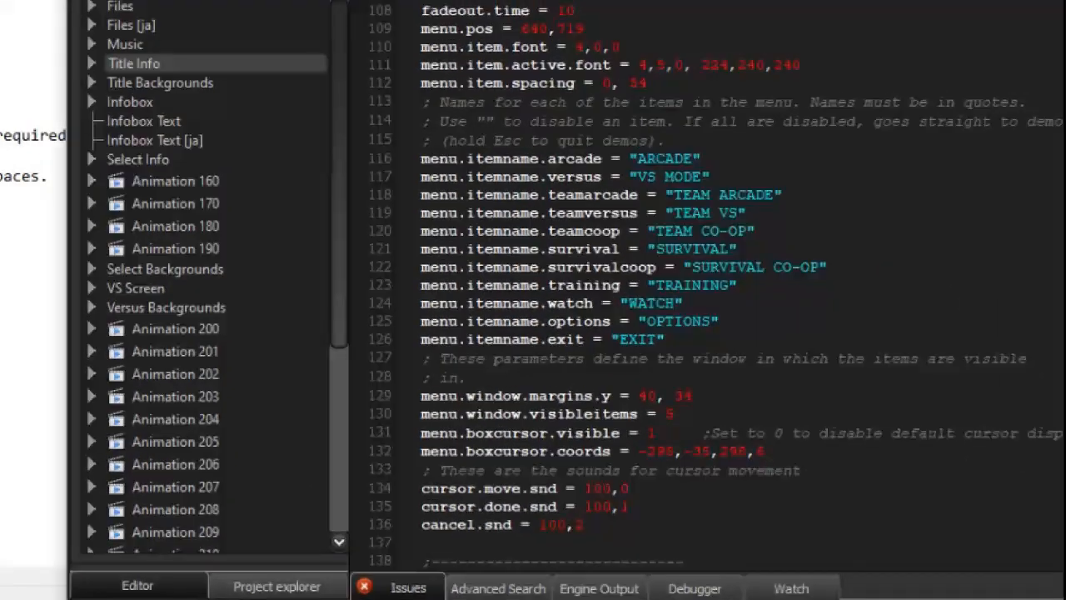
pyautogui.hotkey('alt', 'Tab')
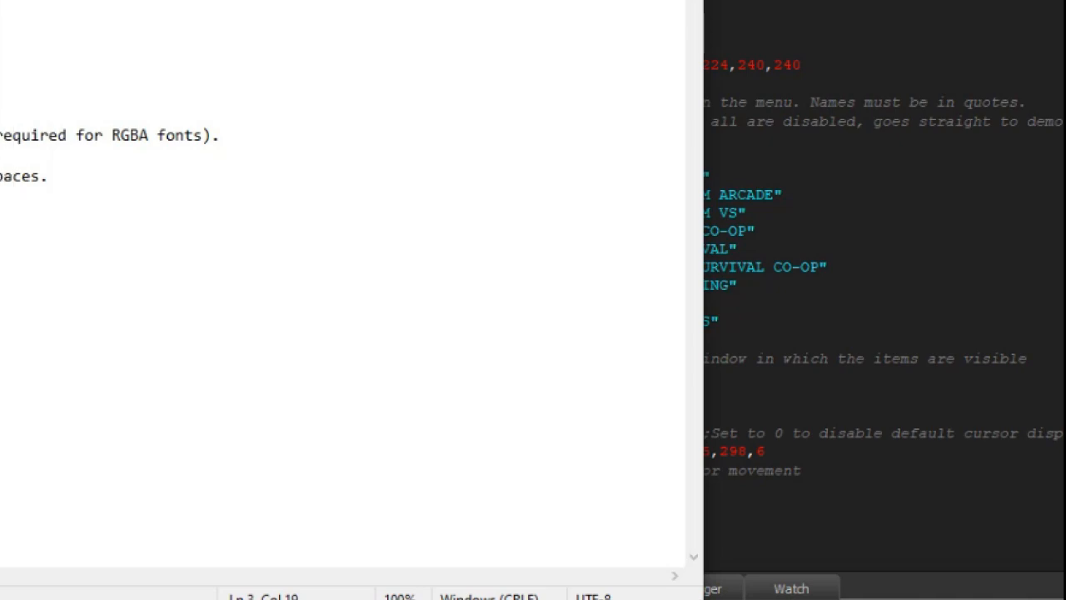
pyautogui.hotkey('alt', 'Tab')
# Copy the menu.pos line in the Title Info section and paste it back in place
pyautogui.moveTo(421, 30); pyautogui.dragTo(585, 29)
pyautogui.hotkey('ctrl', 'c')
pyautogui.rightClick(557, 24)
pyautogui.click(603, 131)
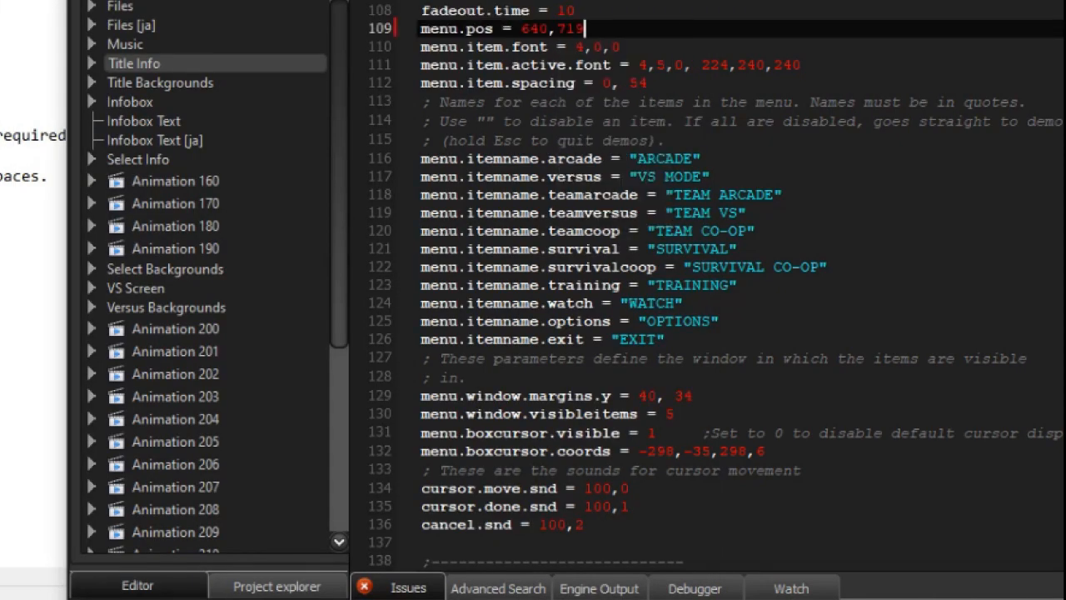
# Go to the system fonts in the Files section and place the text cursor after the font6 entry
pyautogui.scroll(20, 700, 284)
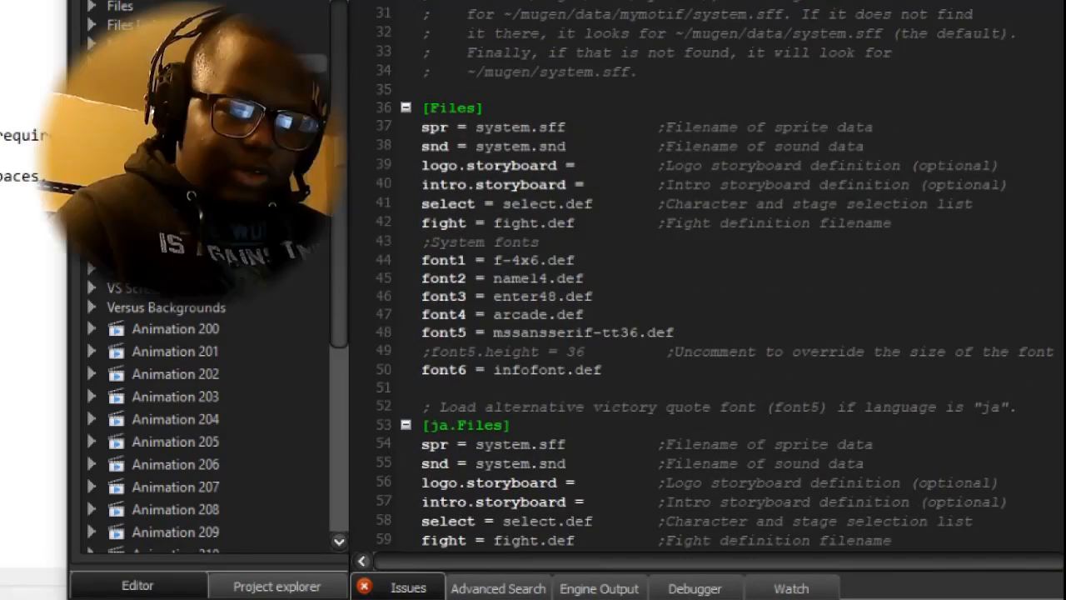
pyautogui.click(424, 388)
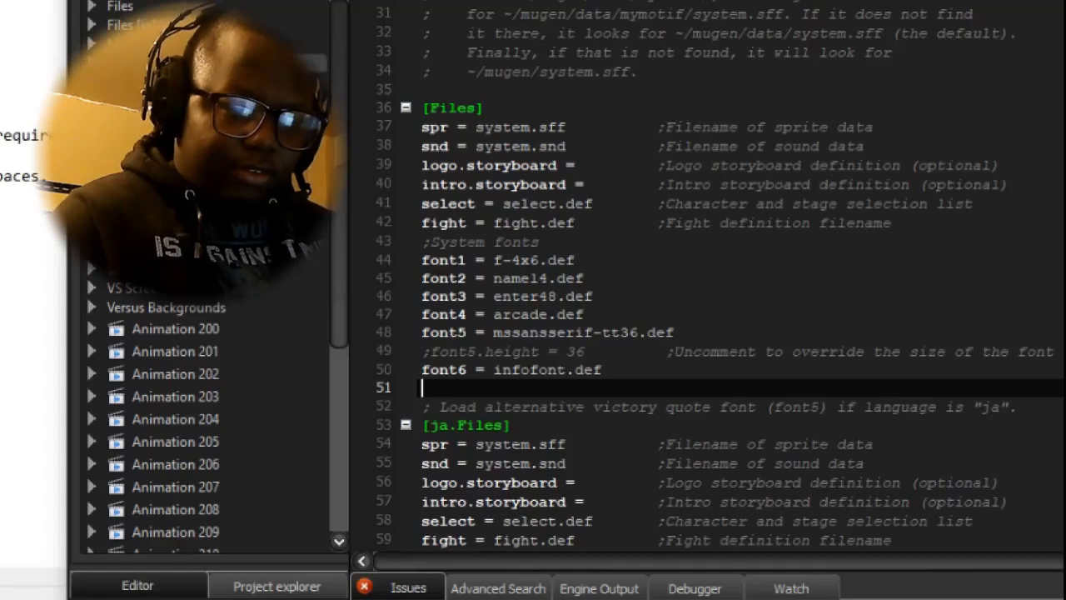
pyautogui.click(603, 370)
# Move the MAIN_MENU DEF and SFF files from the MUGEN root folder into the main data folder
pyautogui.click(223, 589)
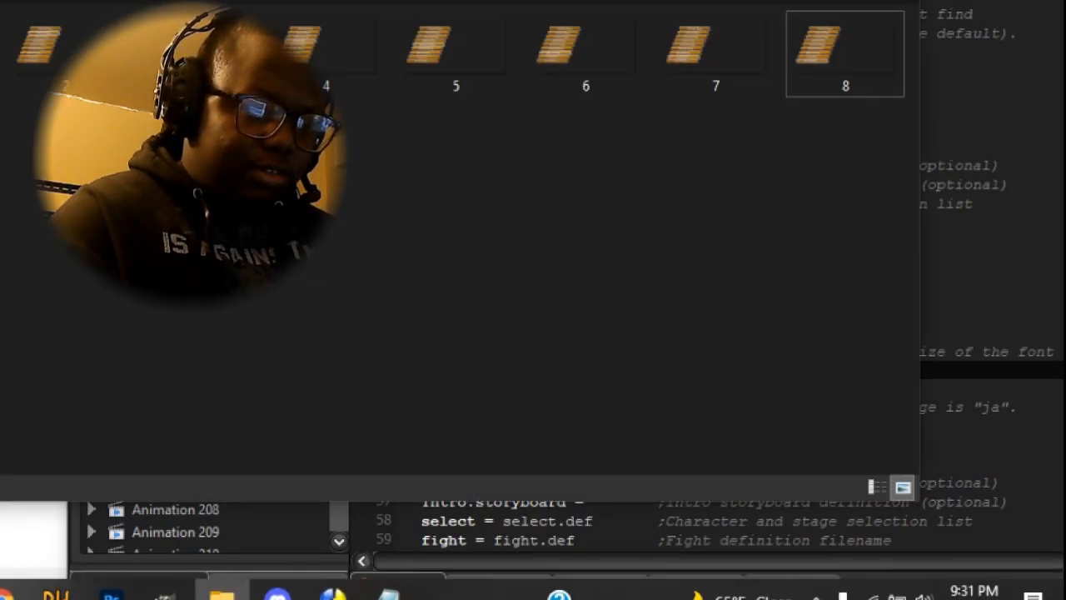
pyautogui.click(877, 486)
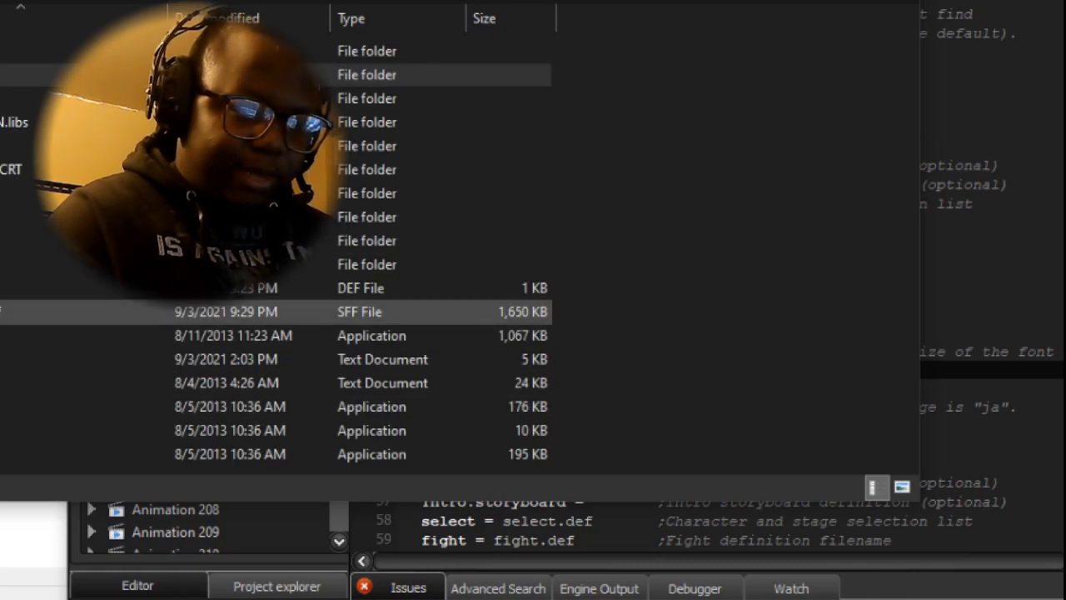
pyautogui.moveTo(616, 281); pyautogui.dragTo(404, 310)
pyautogui.rightClick(404, 309)
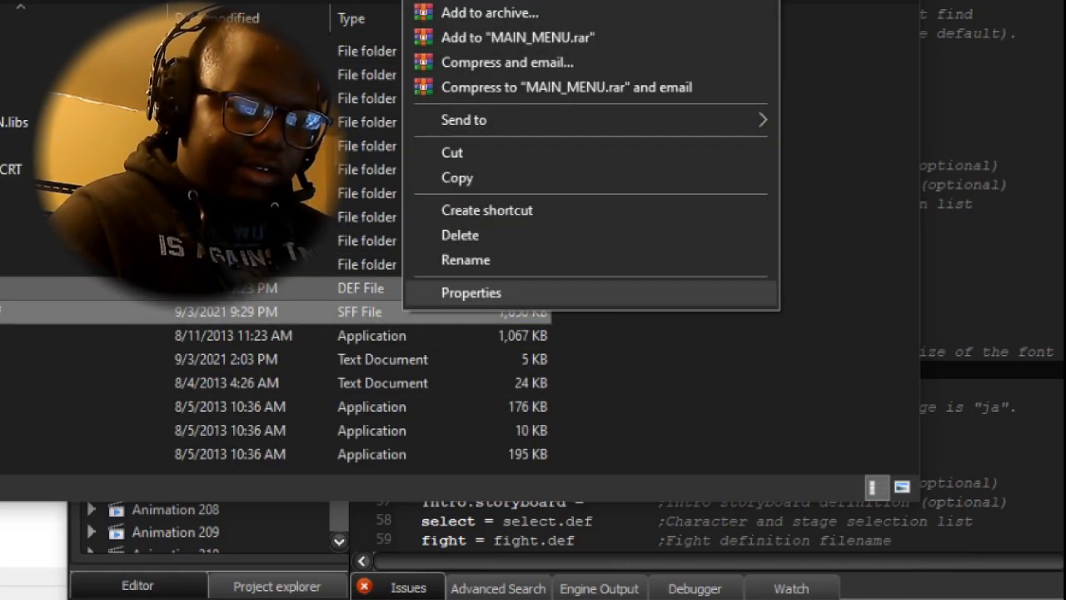
pyautogui.click(446, 153)
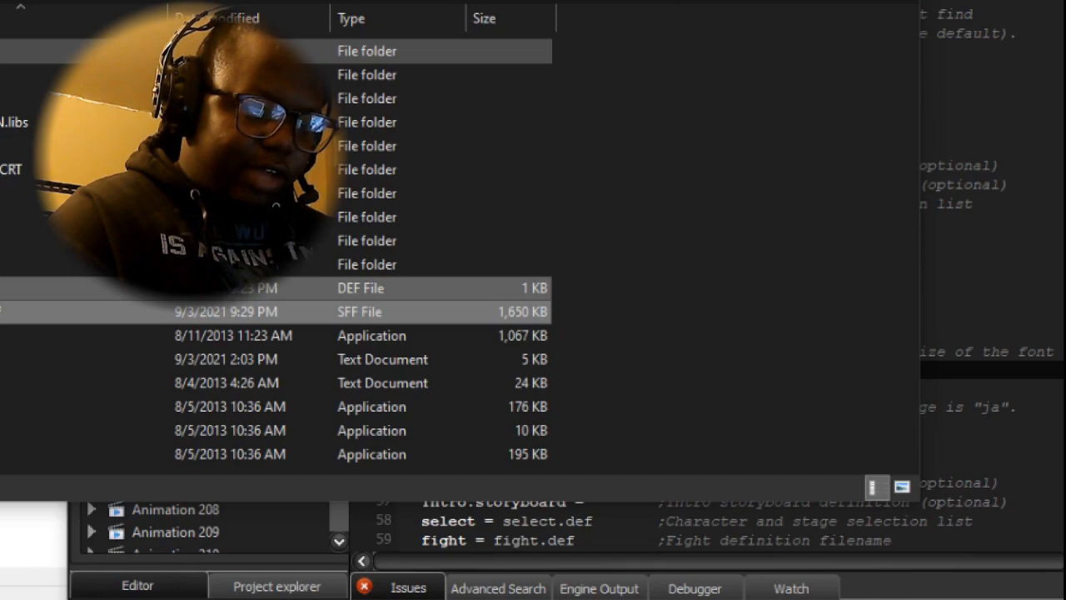
pyautogui.doubleClick(167, 75)
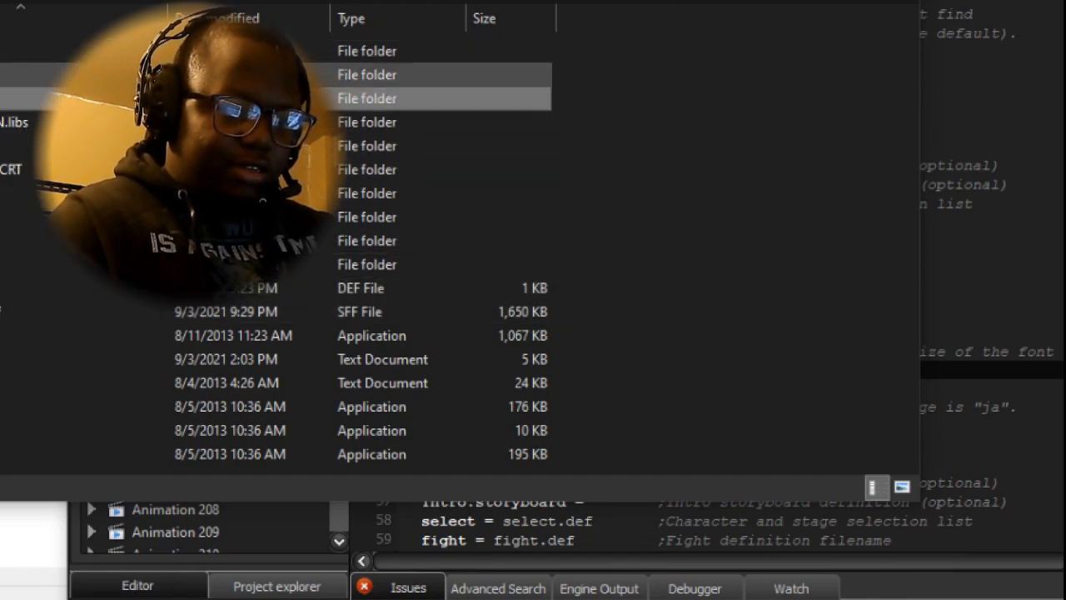
pyautogui.rightClick(723, 224)
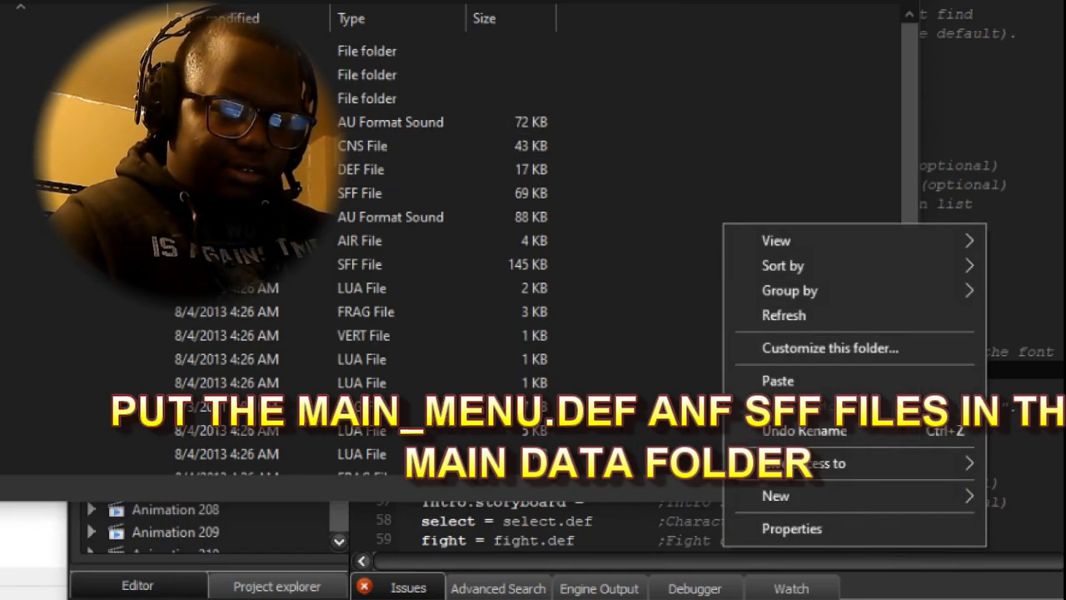
pyautogui.click(778, 381)
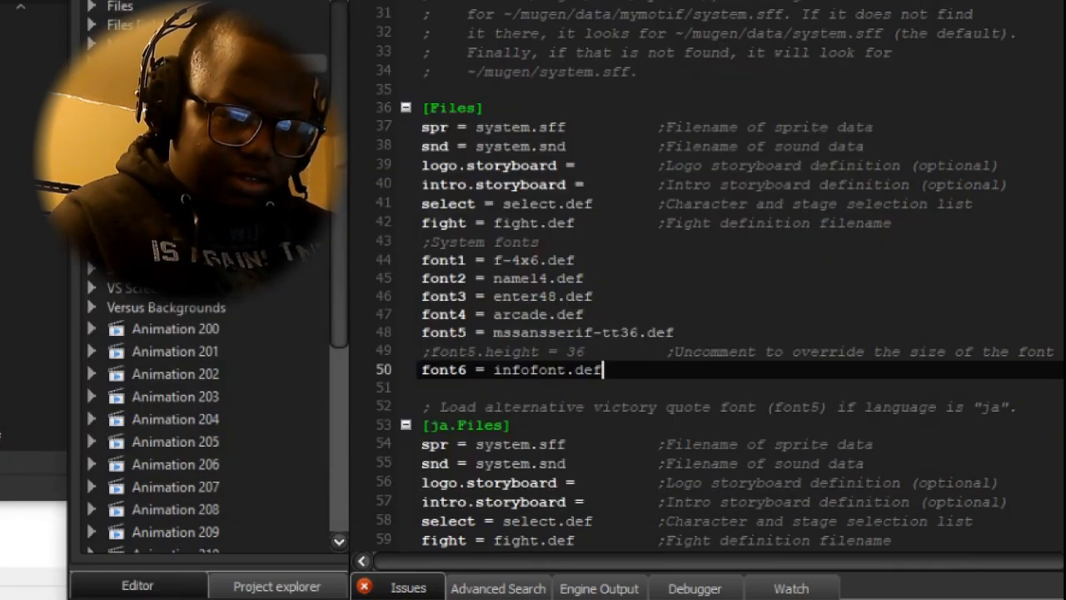
# Add the line "font7 = MAIN_MENU.def" below the font6 entry in the system fonts of the Files section
pyautogui.press('Return')
pyautogui.write('font')
pyautogui.press('BackSpace')
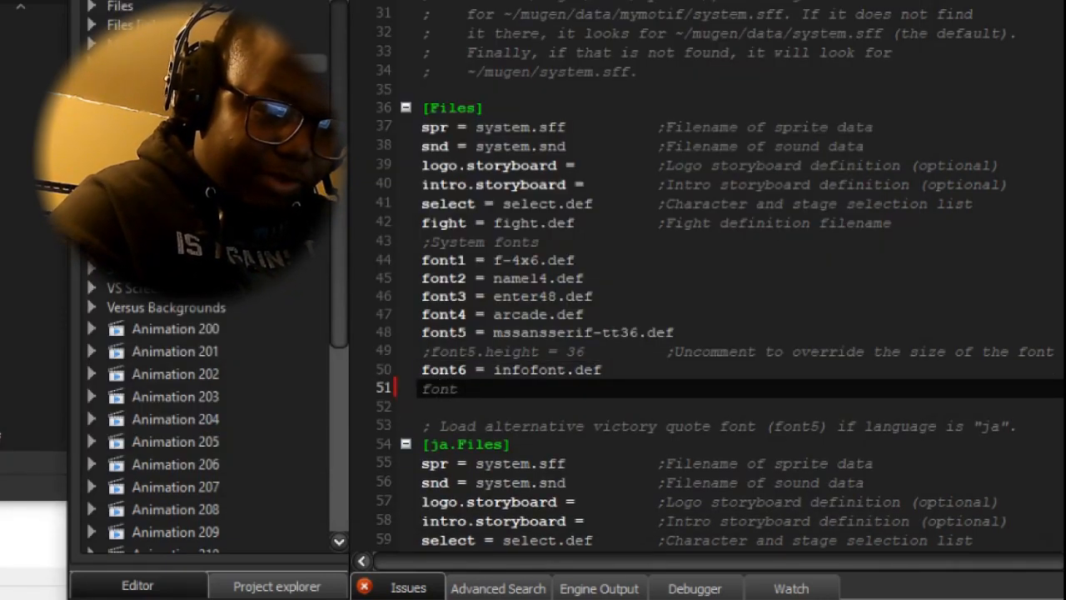
pyautogui.write('7')
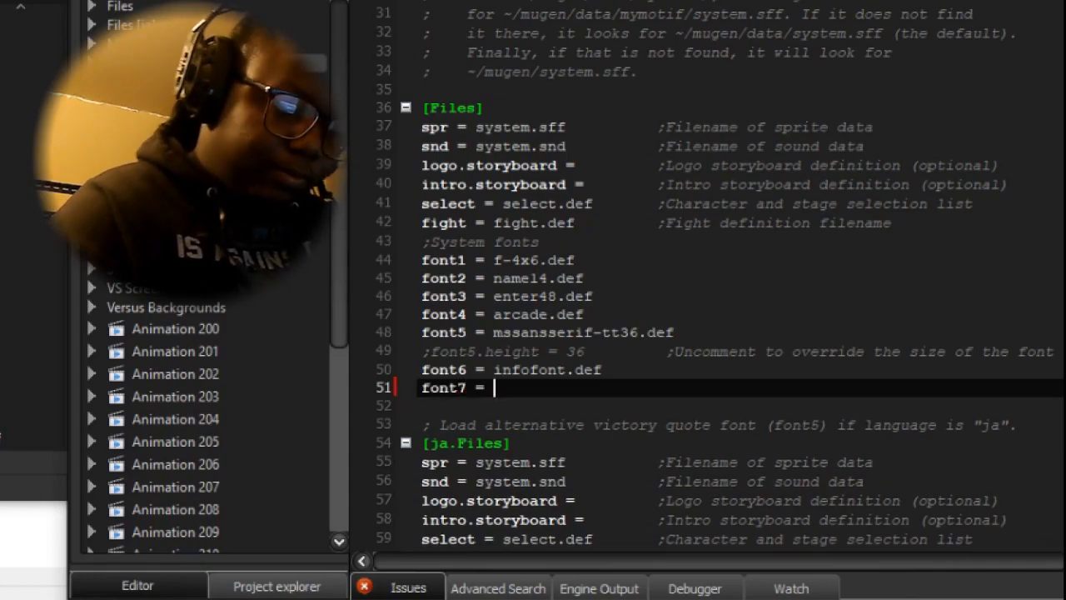
pyautogui.write(' = MAIN')
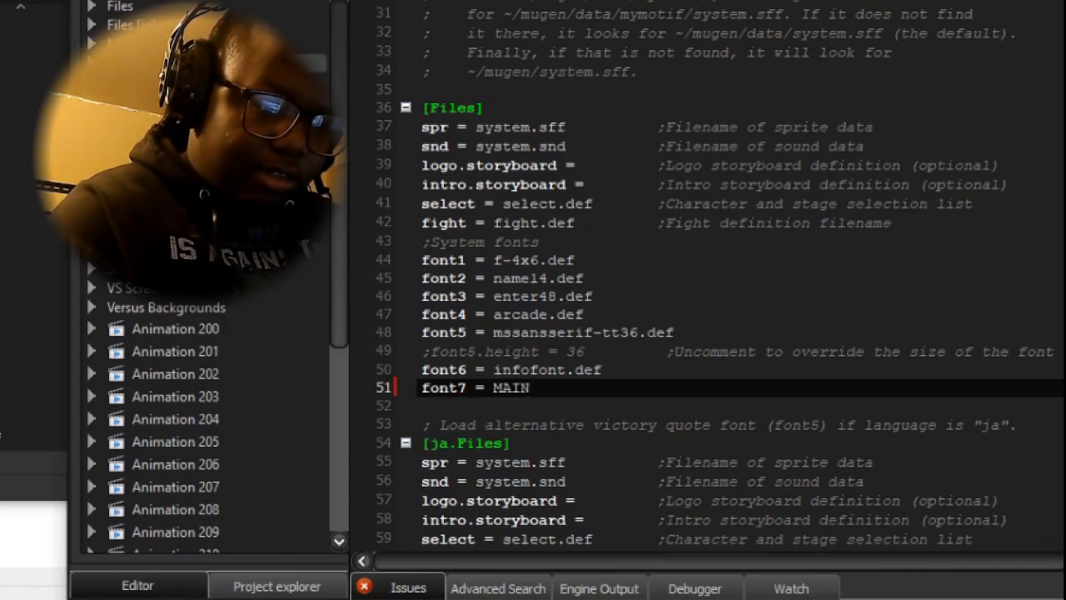
pyautogui.write('_M')
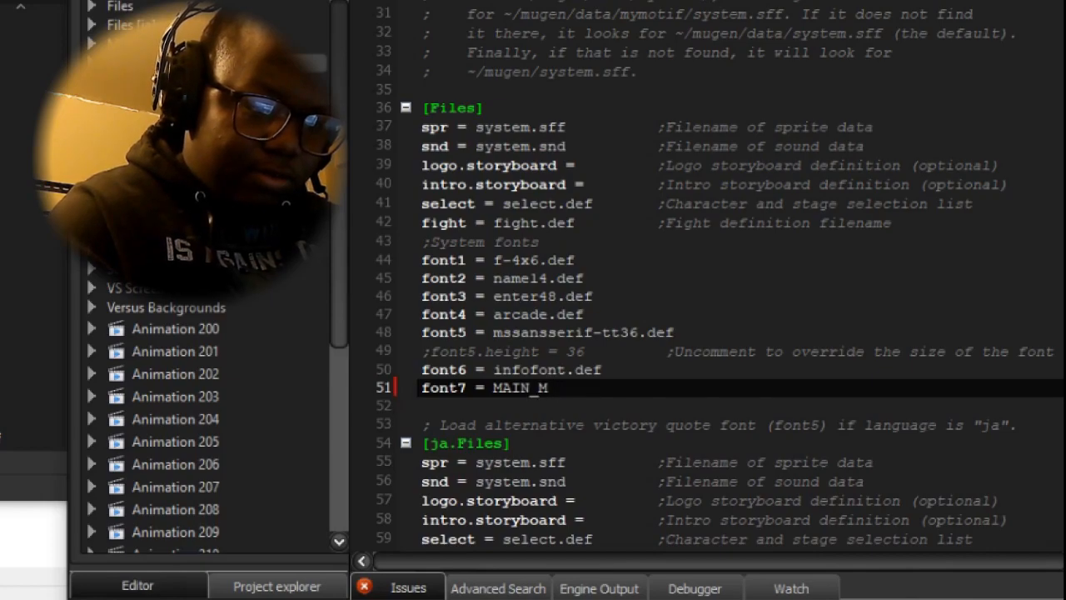
pyautogui.write('ENU.de')
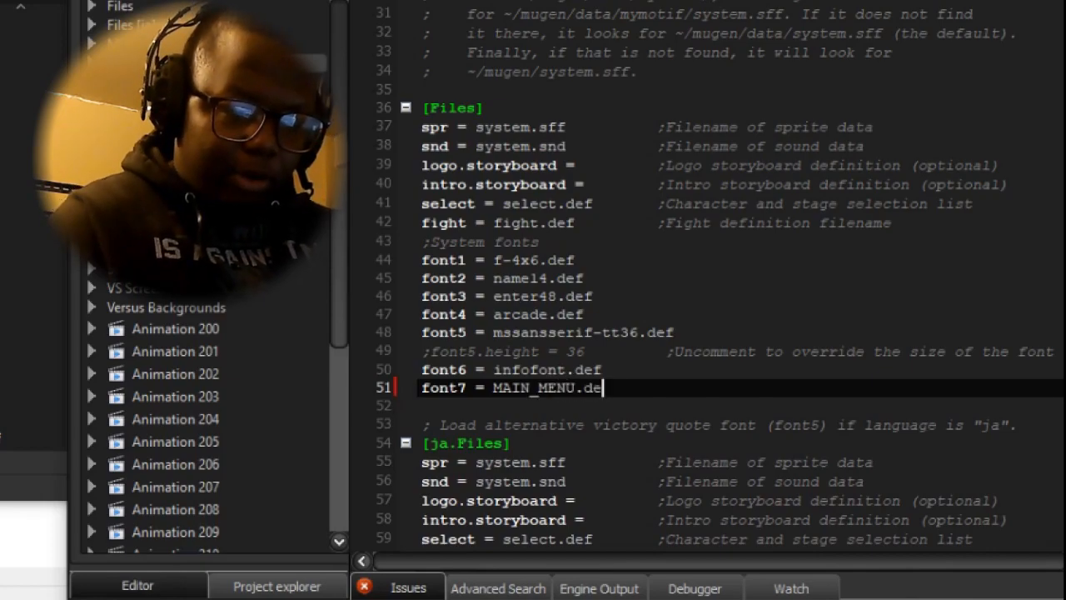
pyautogui.write('f')
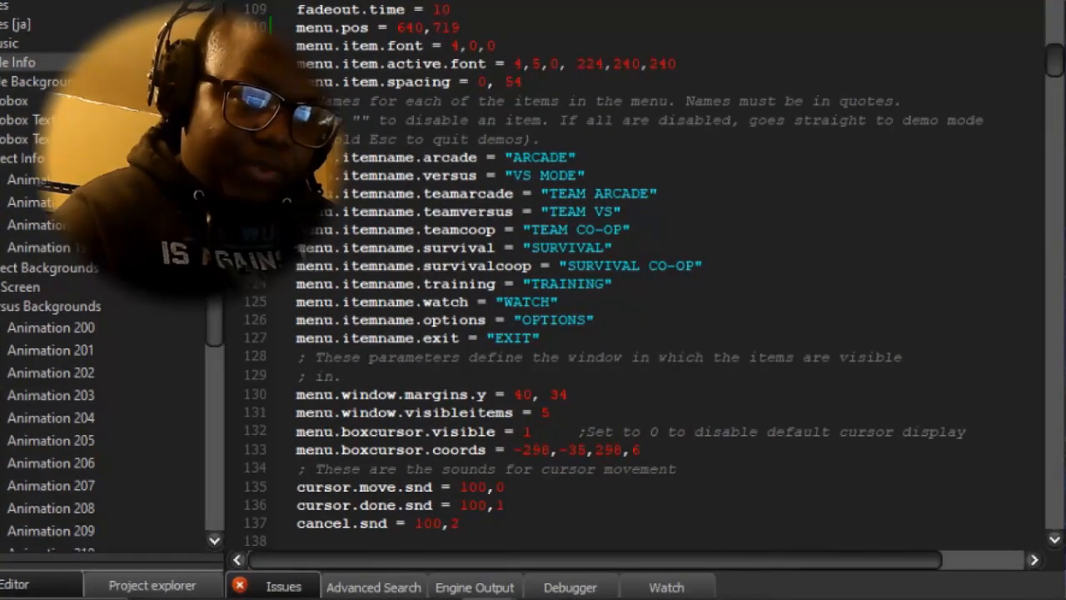
# Set menu.item.font to 0,0,0 in the Title Info section
pyautogui.click(468, 46)
pyautogui.press('Left')
pyautogui.press('BackSpace')
pyautogui.write('0')
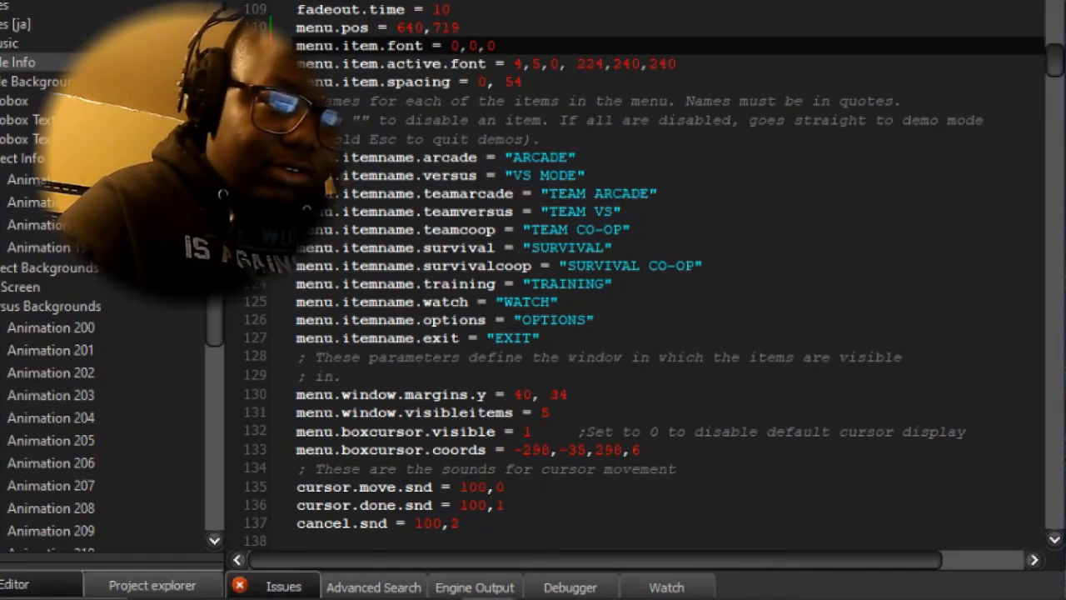
# Set menu.item.active.font to 7,0,0 without its trailing colour values, and set menu.item.spacing to 0,0
pyautogui.moveTo(677, 64); pyautogui.dragTo(568, 64)
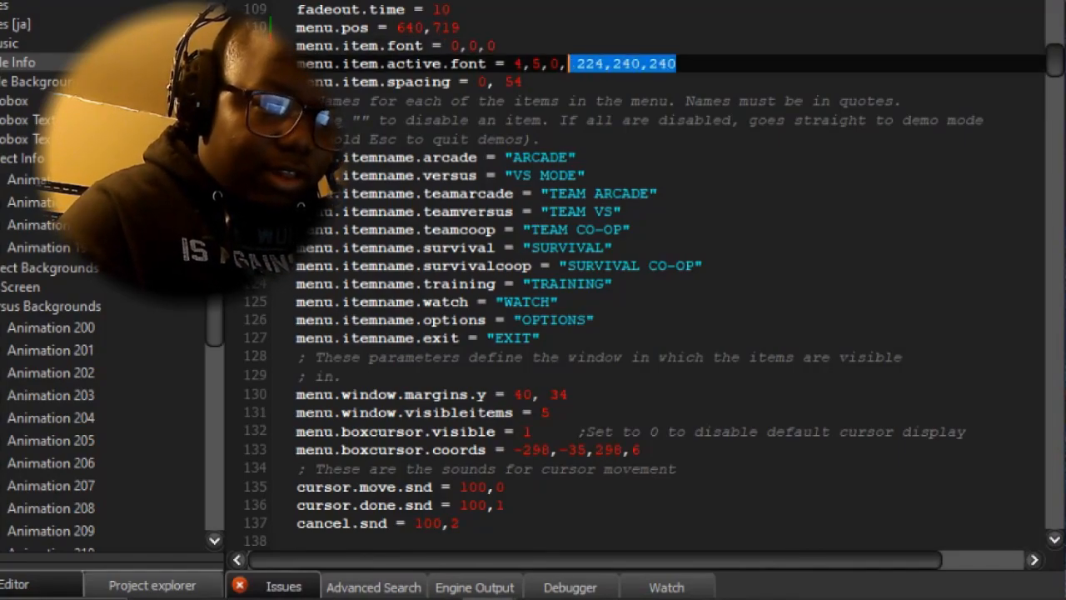
pyautogui.press('BackSpace')
pyautogui.click(543, 64)
pyautogui.press('BackSpace')
pyautogui.write('0')
pyautogui.click(523, 64)
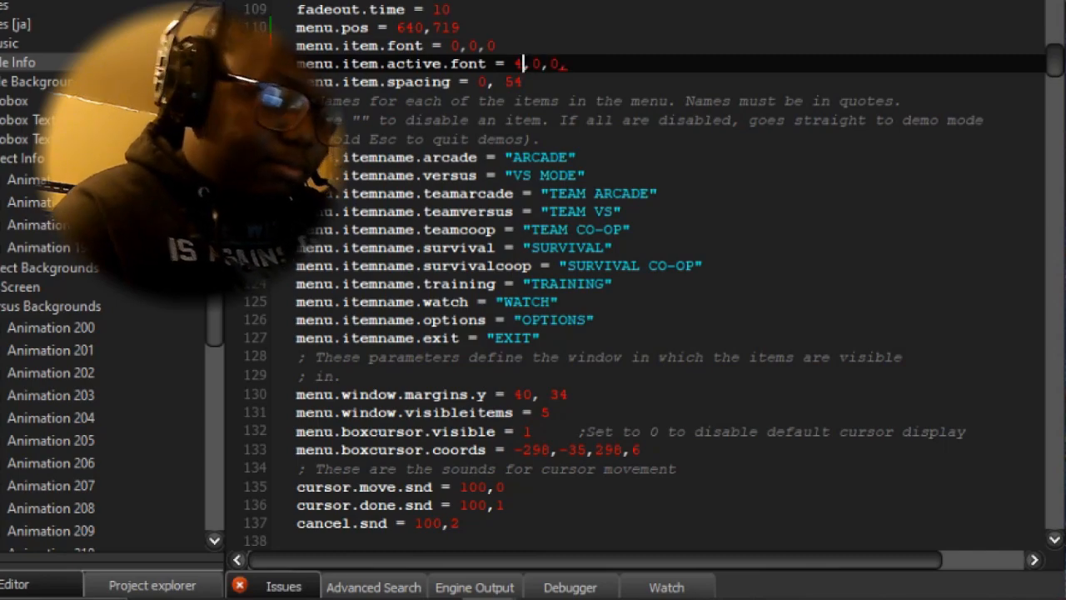
pyautogui.press('BackSpace')
pyautogui.write('7')
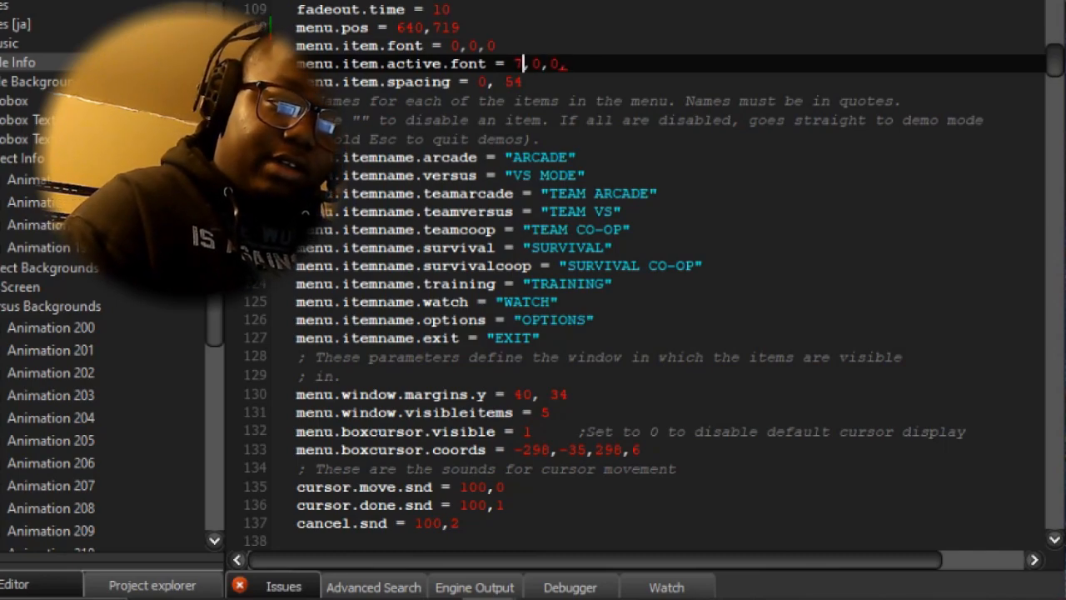
pyautogui.moveTo(523, 82); pyautogui.dragTo(505, 82)
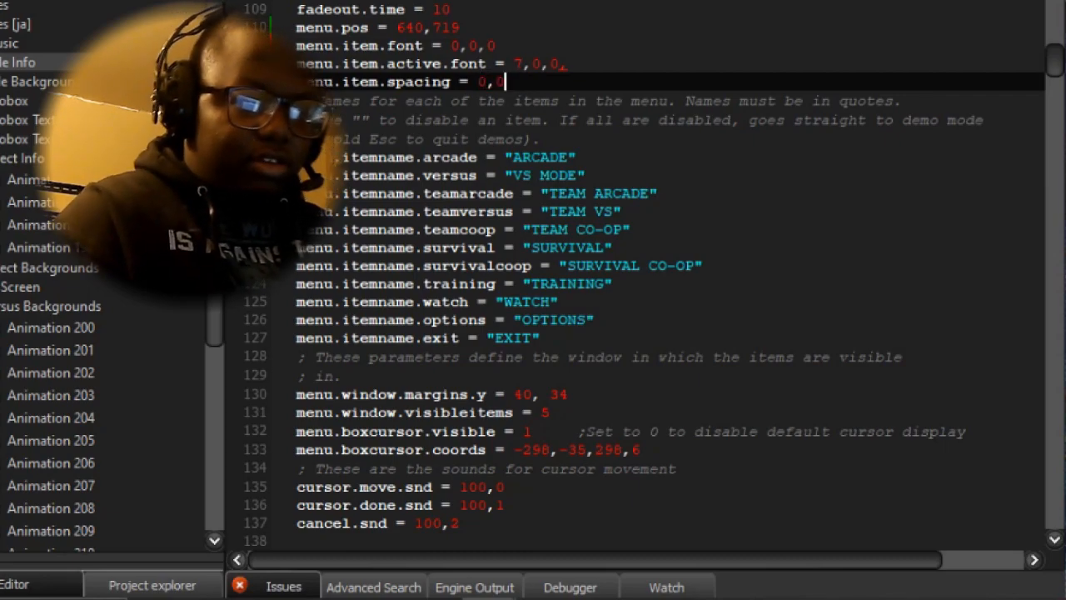
# Check the Notepad notes, and set menu.boxcursor.visible to 0 and menu.window.visibleitems to 1
pyautogui.scroll(-4, 657, 275)
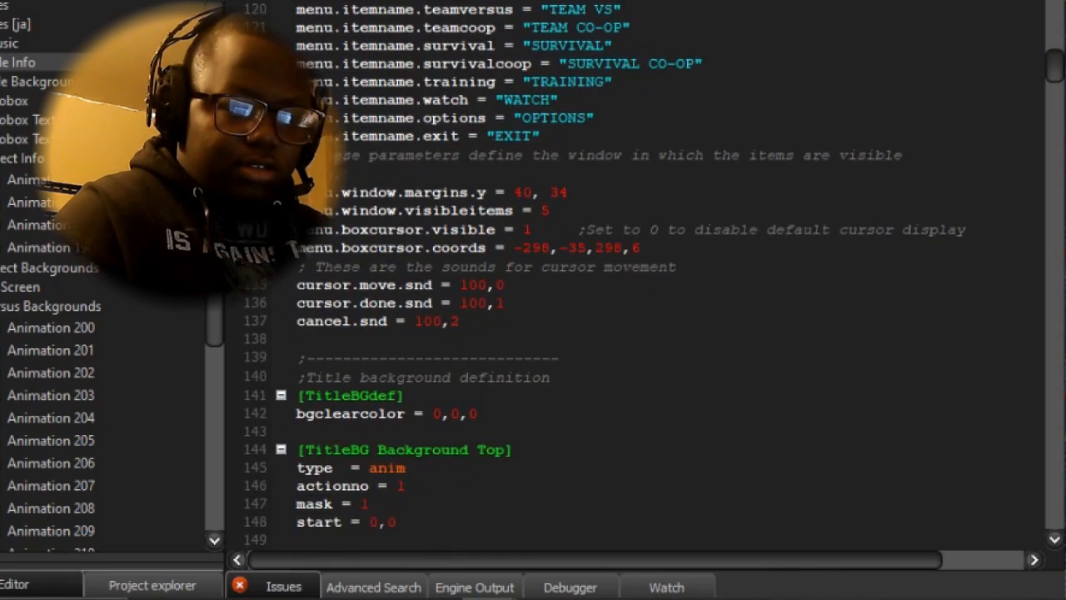
pyautogui.hotkey('alt', 'Tab')
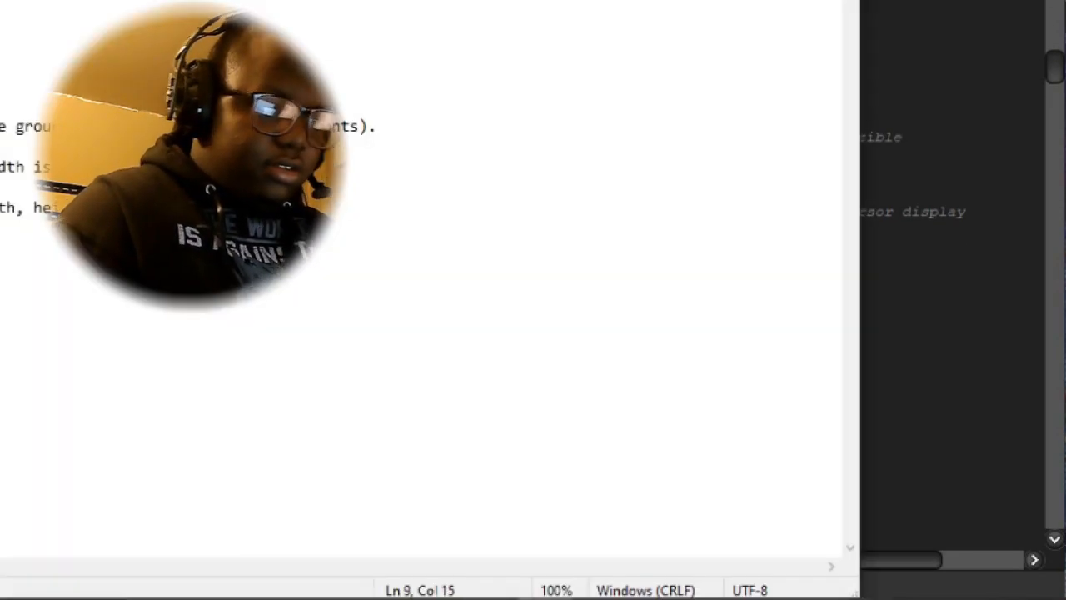
pyautogui.hotkey('alt', 'Tab')
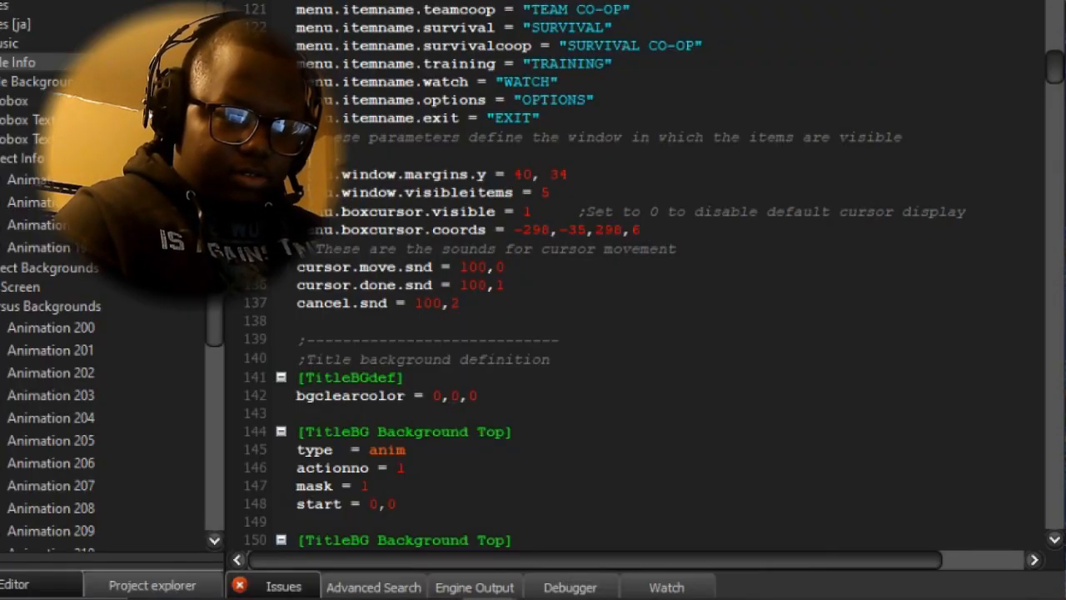
pyautogui.click(533, 211)
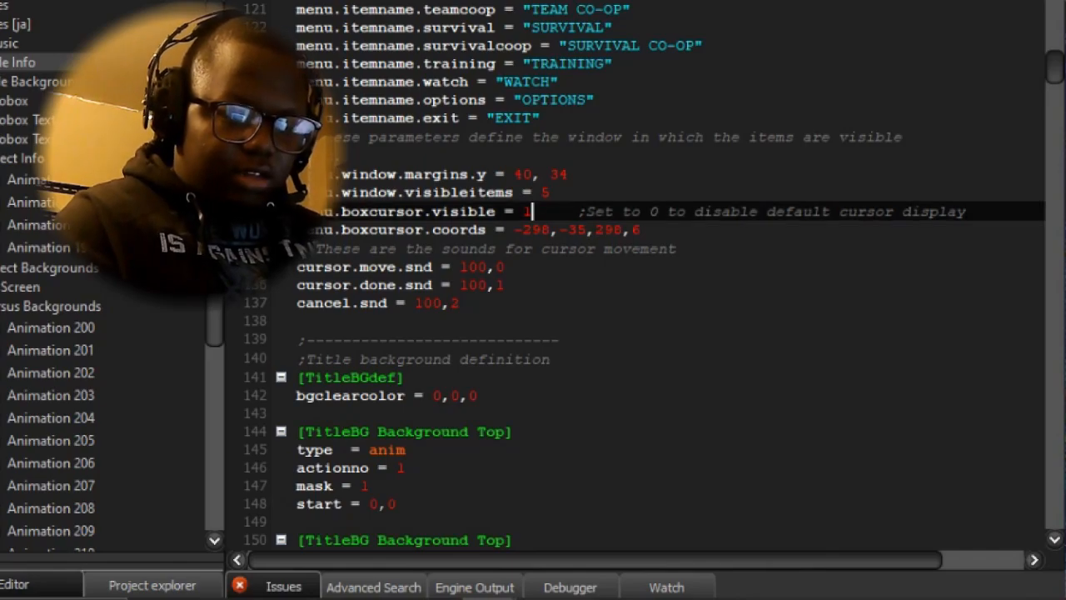
pyautogui.press('BackSpace')
pyautogui.write('0')
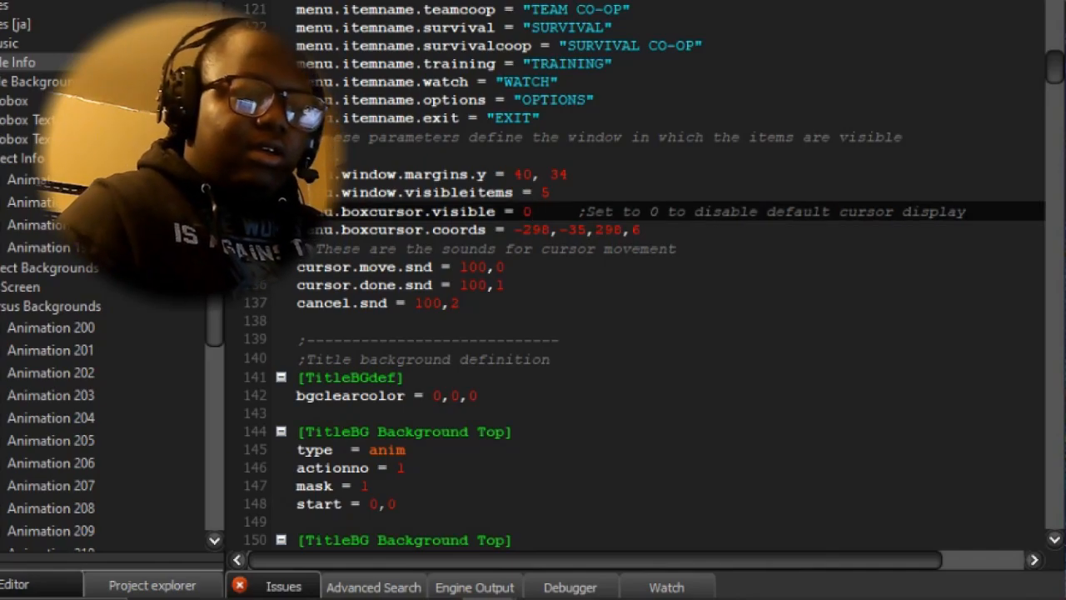
pyautogui.click(551, 193)
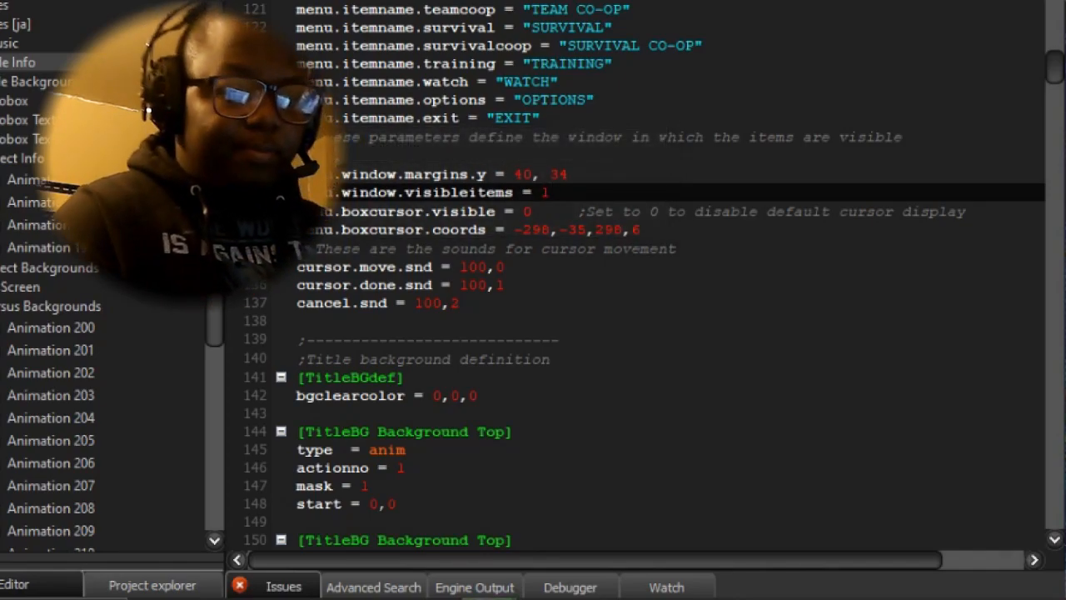
# Set menu.window.margins.y to 1280,720 and check it against the Notepad notes
pyautogui.moveTo(570, 174); pyautogui.dragTo(514, 174)
pyautogui.click(567, 174)
pyautogui.press('BackSpace')
pyautogui.write('128-')
pyautogui.press('BackSpace')
pyautogui.write('0,720')
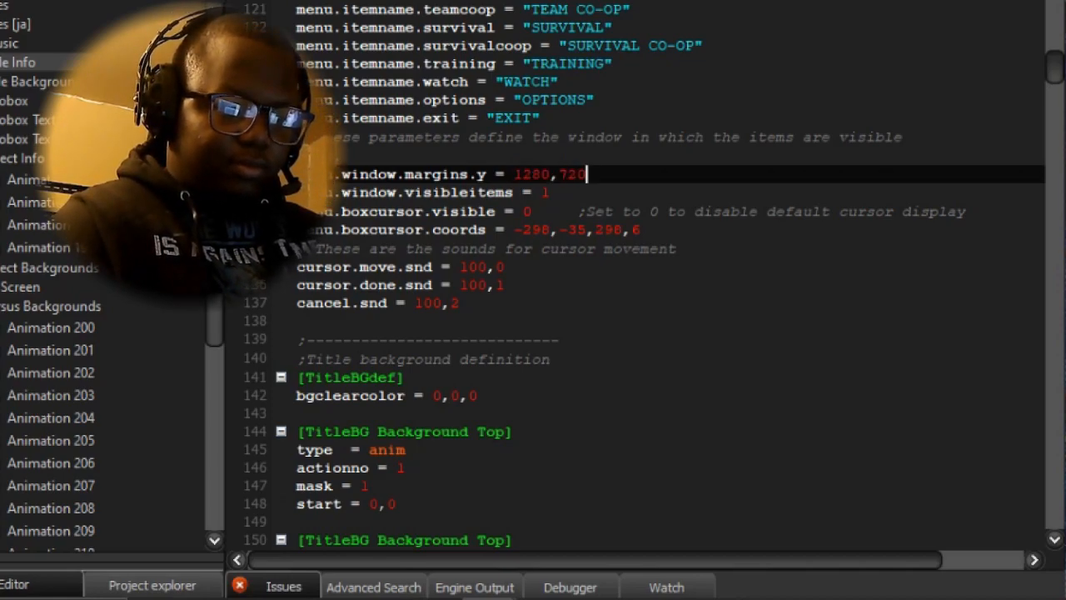
pyautogui.hotkey('alt', 'Tab')
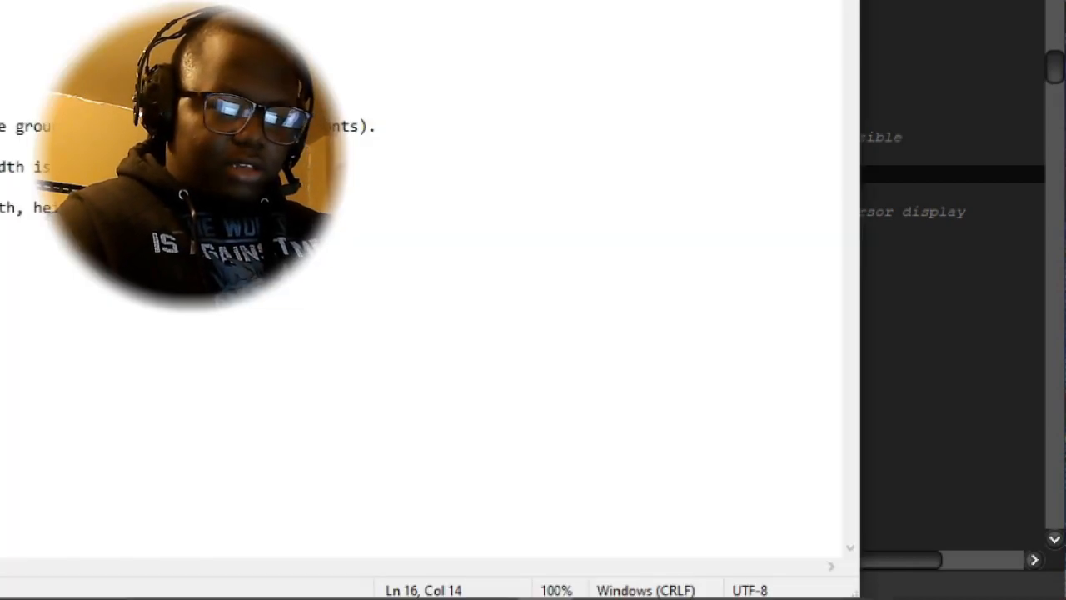
pyautogui.hotkey('alt', 'Tab')
# Replace the arcade item name in Title Info with "A" and the versus item name with "B"
pyautogui.scroll(11, 637, 275)
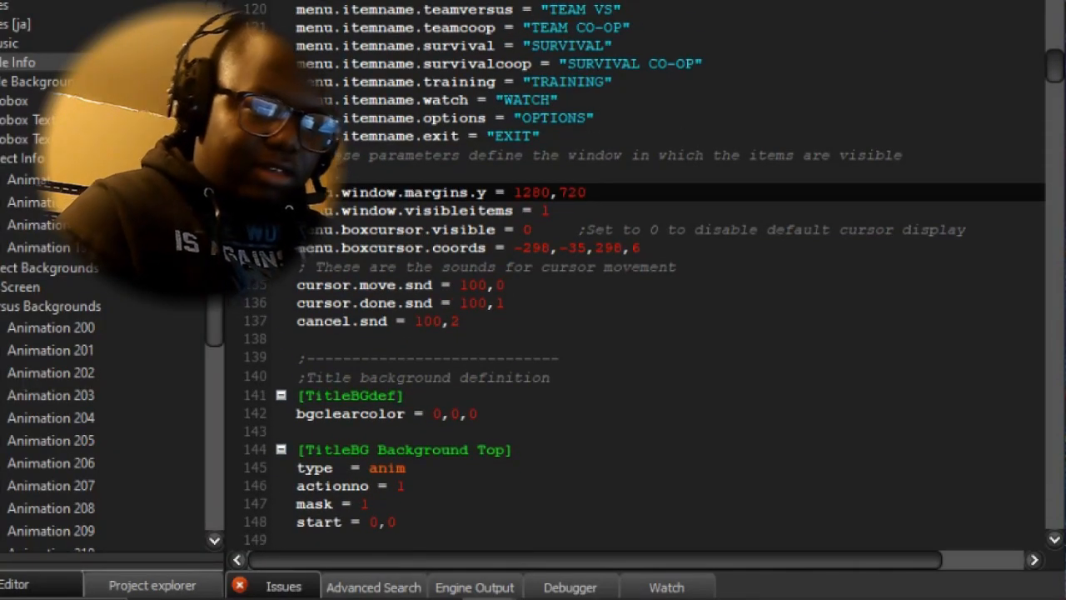
pyautogui.scroll(5, 637, 275)
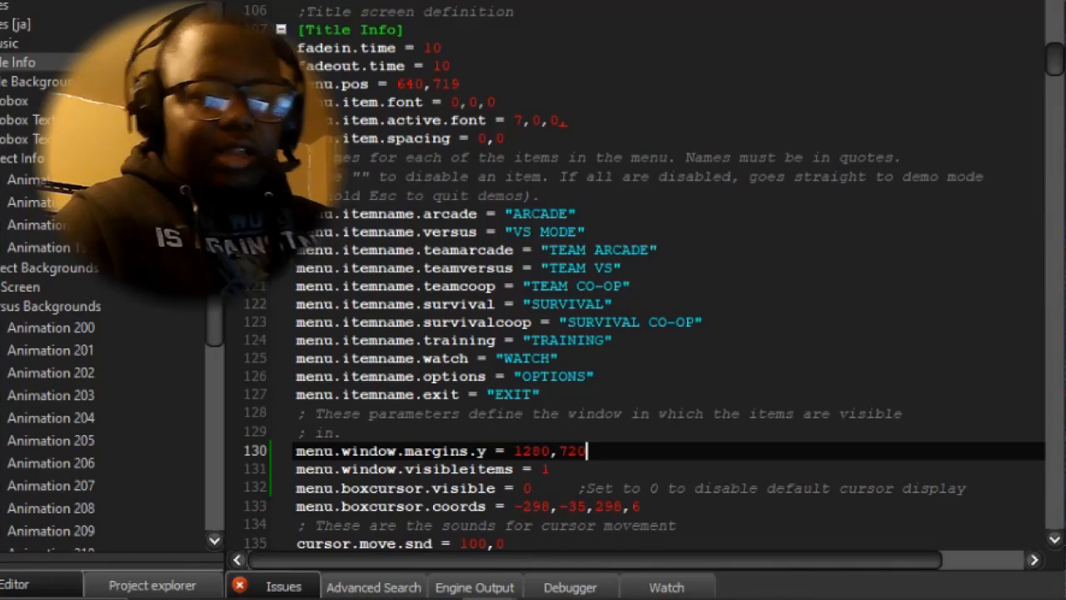
pyautogui.hotkey('alt', 'Tab')
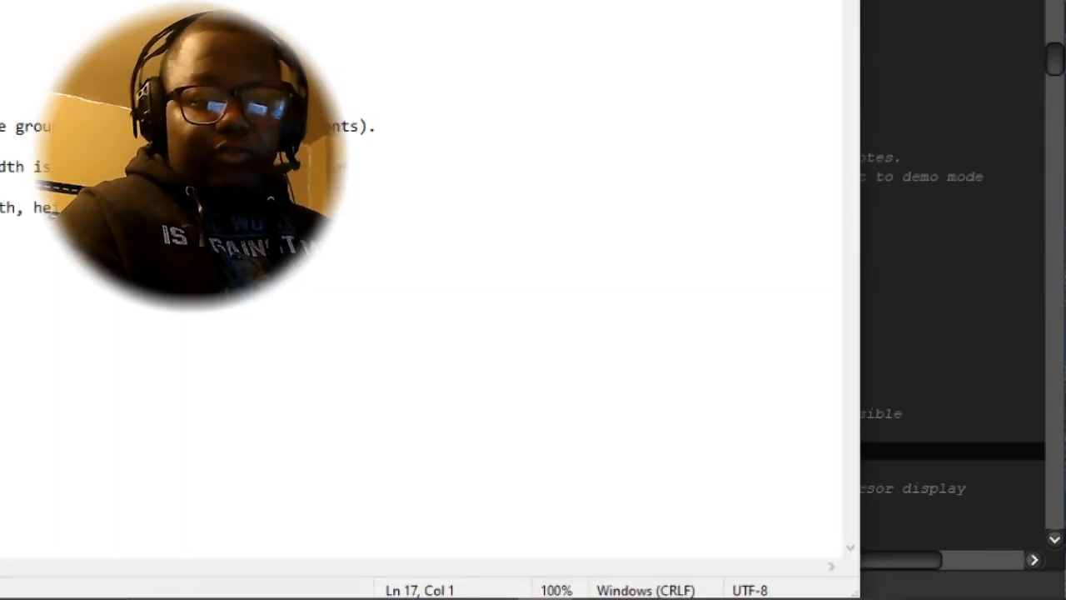
pyautogui.hotkey('alt', 'Tab')
pyautogui.click(514, 214)
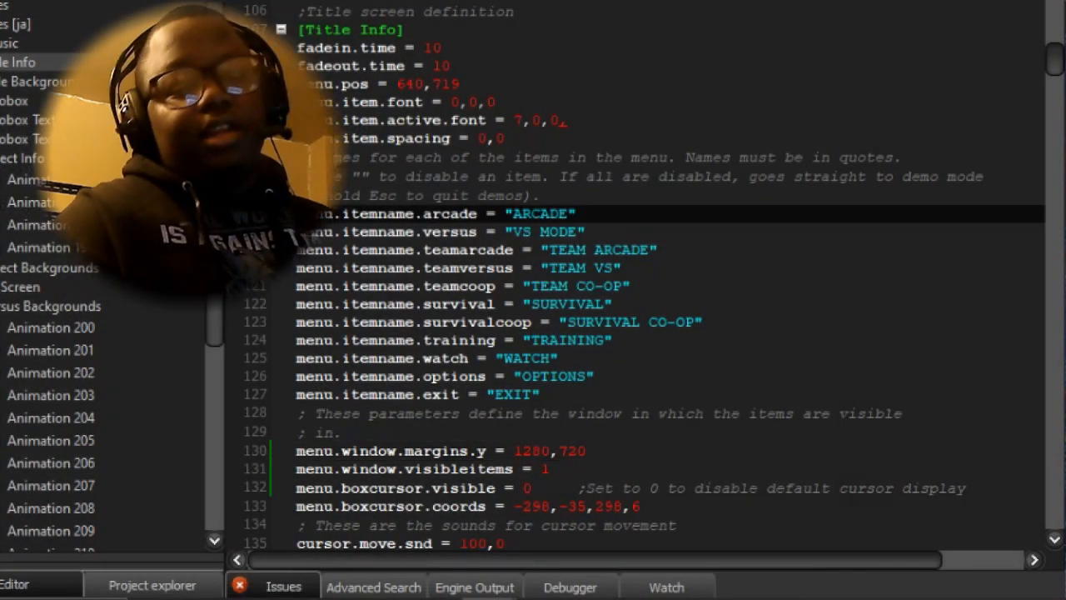
pyautogui.moveTo(514, 214); pyautogui.dragTo(652, 250)
pyautogui.write('A')
pyautogui.click(514, 231)
pyautogui.write('B')
# Replace the teamarcade item name with "C" and the teamversus item name with "D"
pyautogui.click(550, 250)
pyautogui.write('C')
pyautogui.click(550, 267)
pyautogui.moveTo(550, 268); pyautogui.dragTo(614, 268)
pyautogui.write('D')
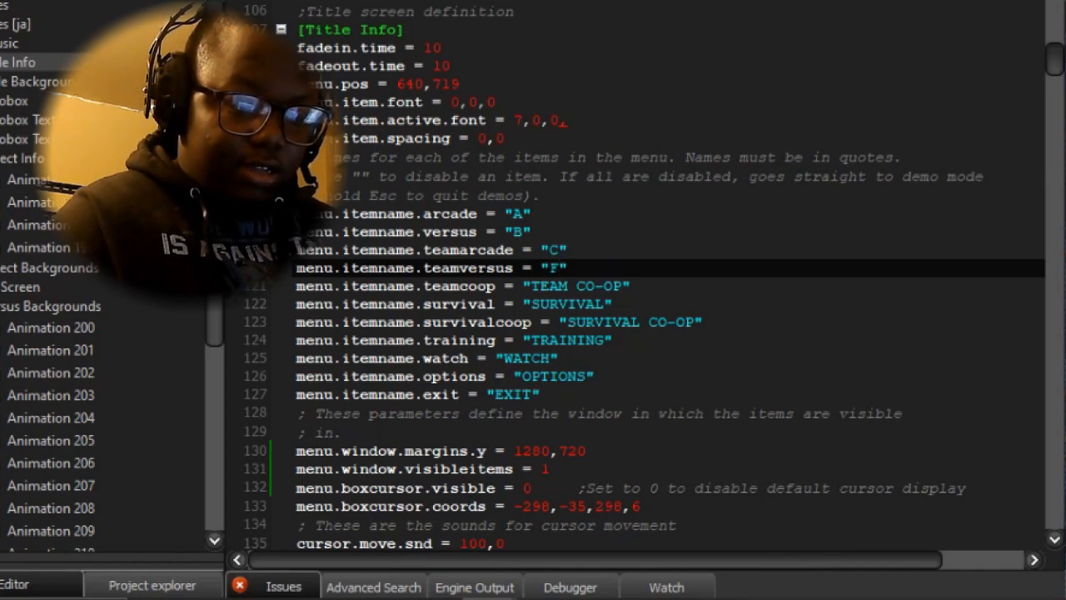
# Empty the teamcoop and survivalcoop item names between their quotes, and set the survival item name to "E"
pyautogui.moveTo(531, 286); pyautogui.dragTo(624, 285)
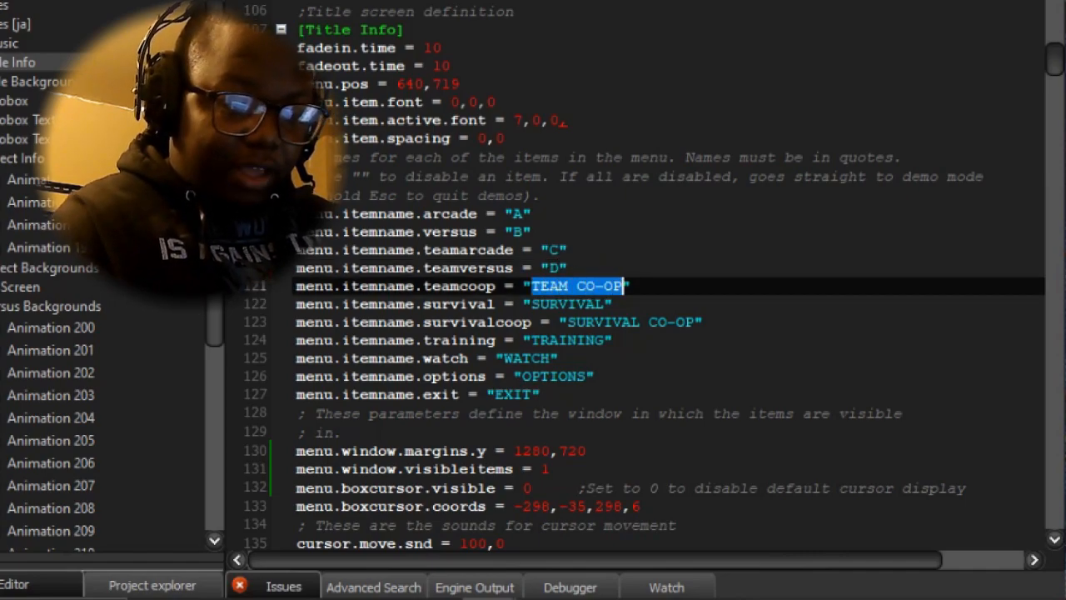
pyautogui.press('BackSpace')
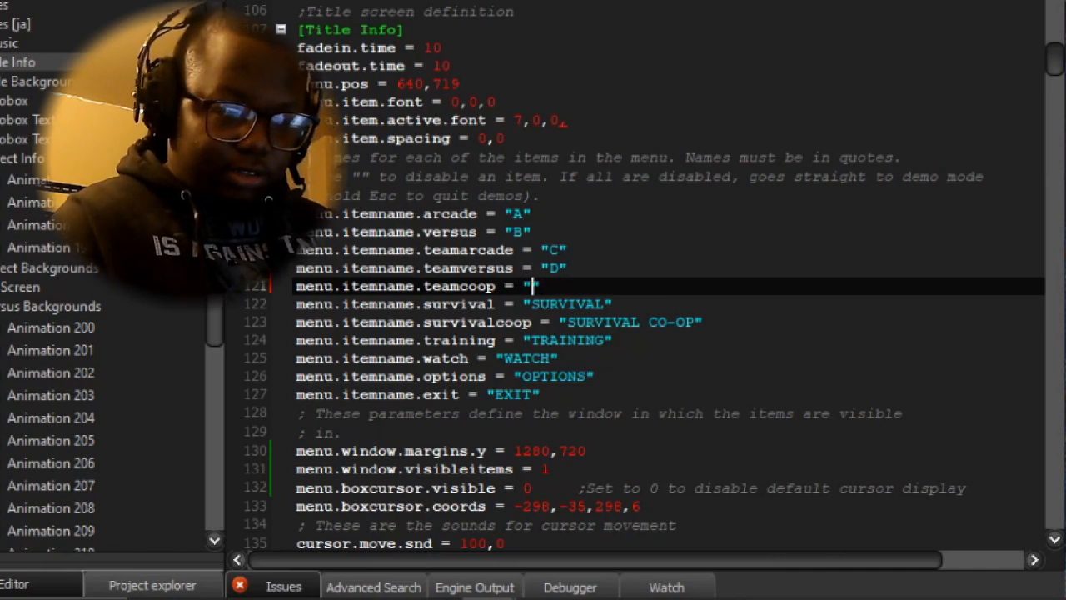
pyautogui.moveTo(532, 303); pyautogui.dragTo(606, 303)
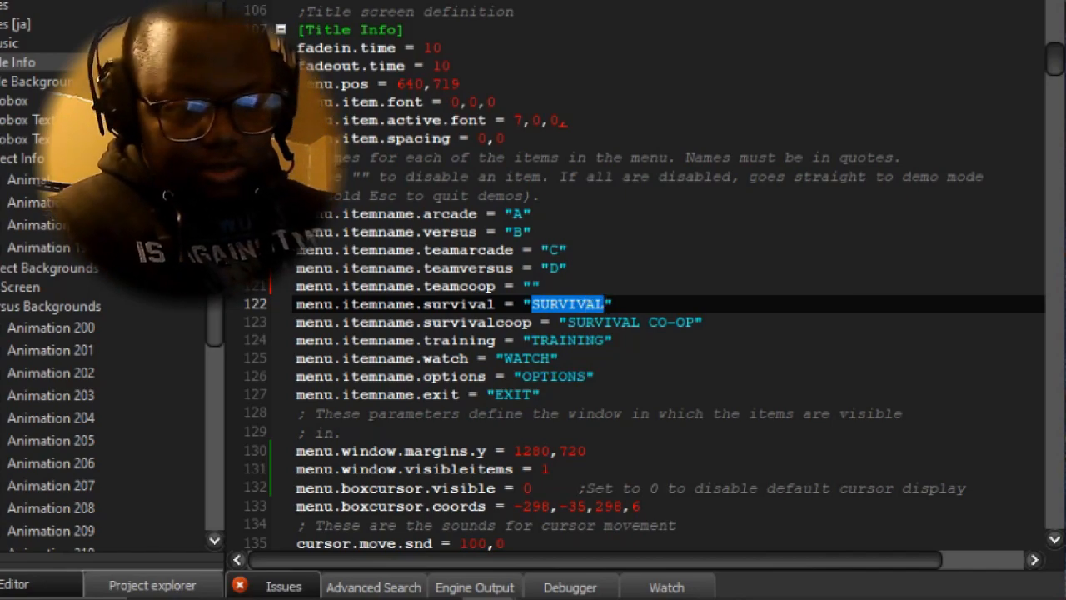
pyautogui.press('BackSpace')
pyautogui.write('E')
pyautogui.moveTo(567, 322); pyautogui.dragTo(694, 321)
pyautogui.press('BackSpace')
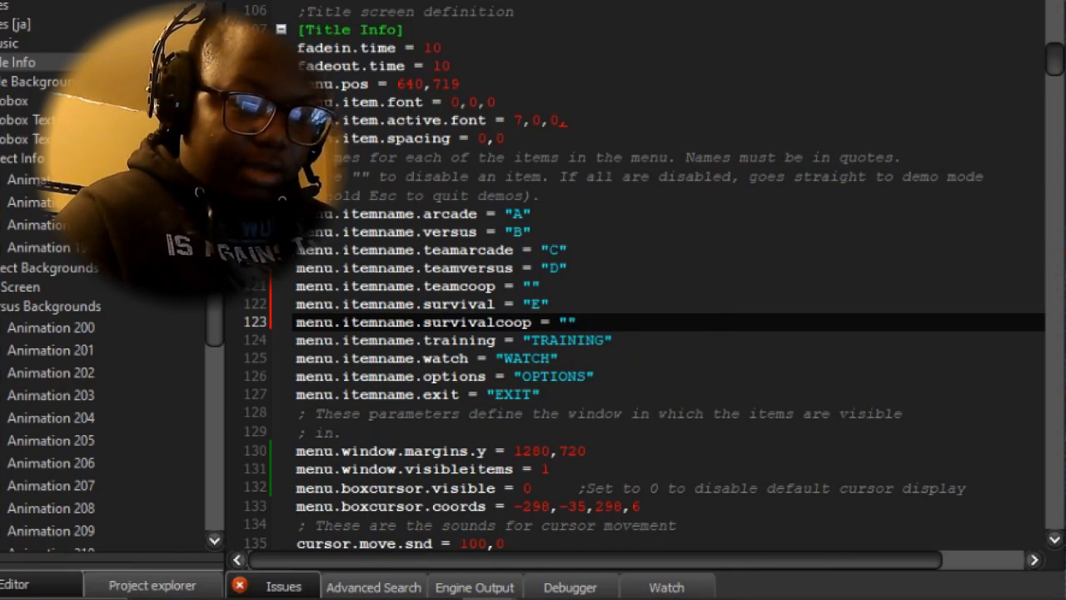
# Replace the training item name in Title Info with "F" and the watch item name with "G"
pyautogui.moveTo(532, 340); pyautogui.dragTo(604, 340)
pyautogui.press('BackSpace')
pyautogui.write('F')
pyautogui.moveTo(505, 358); pyautogui.dragTo(590, 376)
pyautogui.press('BackSpace')
pyautogui.write('G')
# Replace the options item name with "H" and the exit item name with a capital "I"
pyautogui.press('BackSpace')
pyautogui.write('H')
pyautogui.moveTo(496, 395); pyautogui.dragTo(533, 394)
pyautogui.write('i')
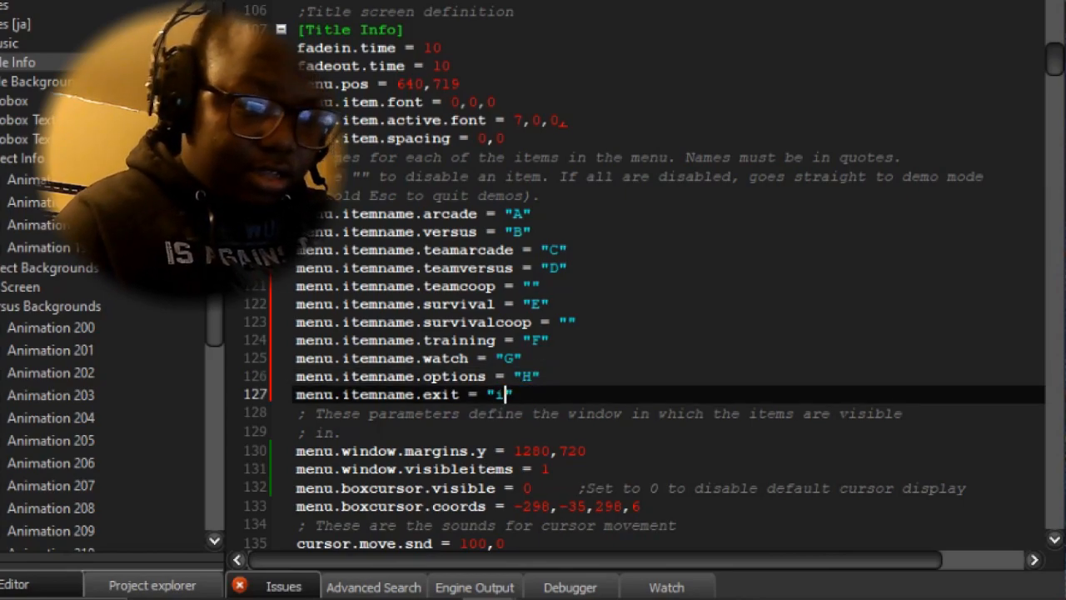
pyautogui.press('BackSpace')
pyautogui.write('I')
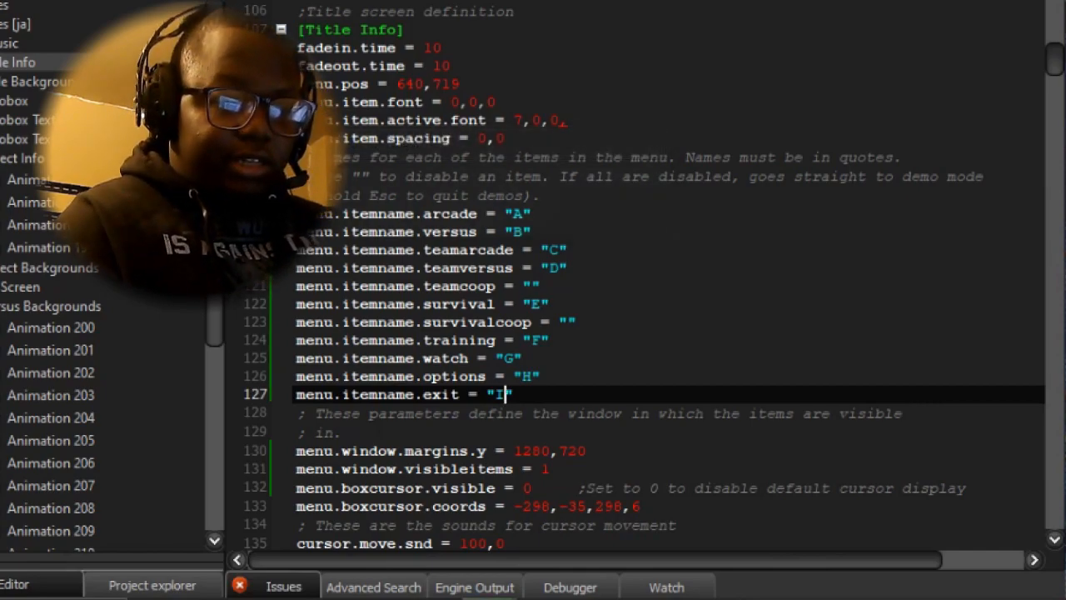
# Delete the stray trailing comma after the menu.item.active.font value so it reads 7,0,0
pyautogui.click(570, 120)
pyautogui.press('BackSpace')
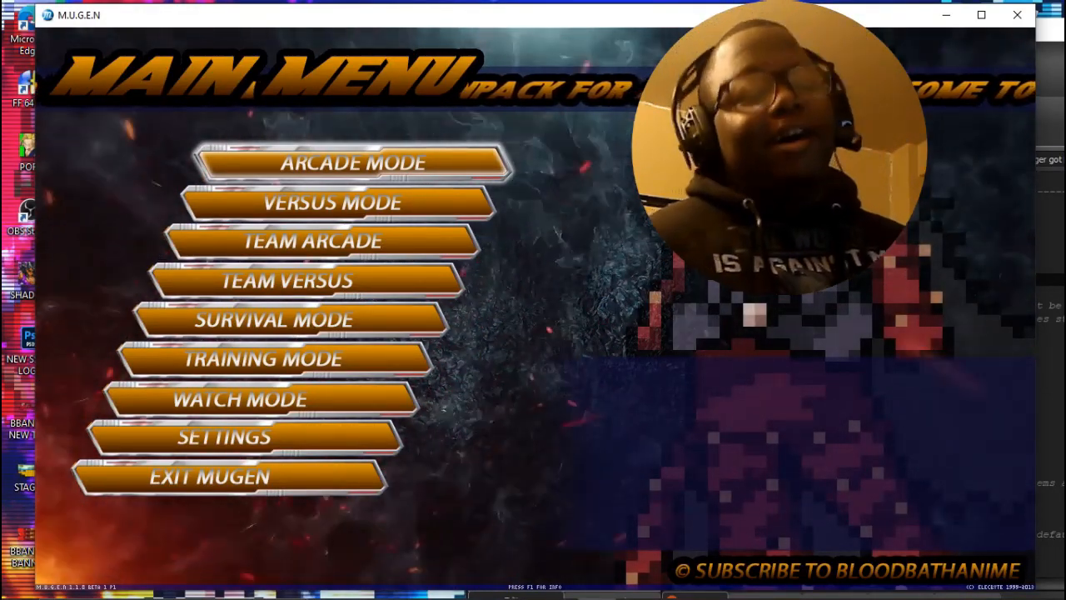
# In the running MUGEN game, test the main menu by moving the highlight down through its items, leaving the demo fight when it starts
pyautogui.press('Down')
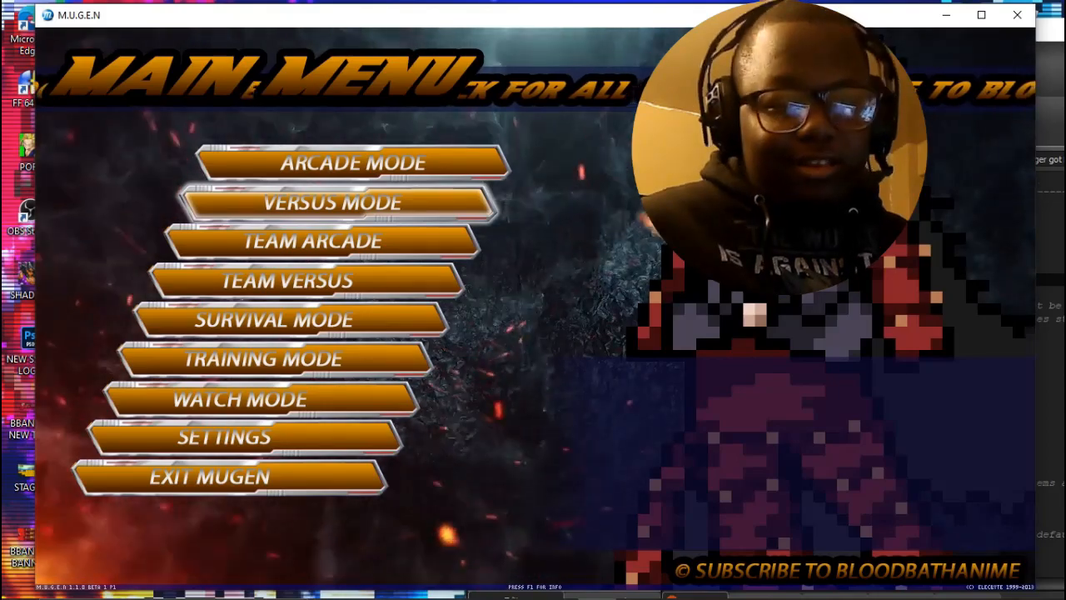
pyautogui.press('Down')
pyautogui.press('Down')
pyautogui.press('Down')
pyautogui.press('Down')
pyautogui.press('Down')
pyautogui.press('Down')
pyautogui.press('Down')
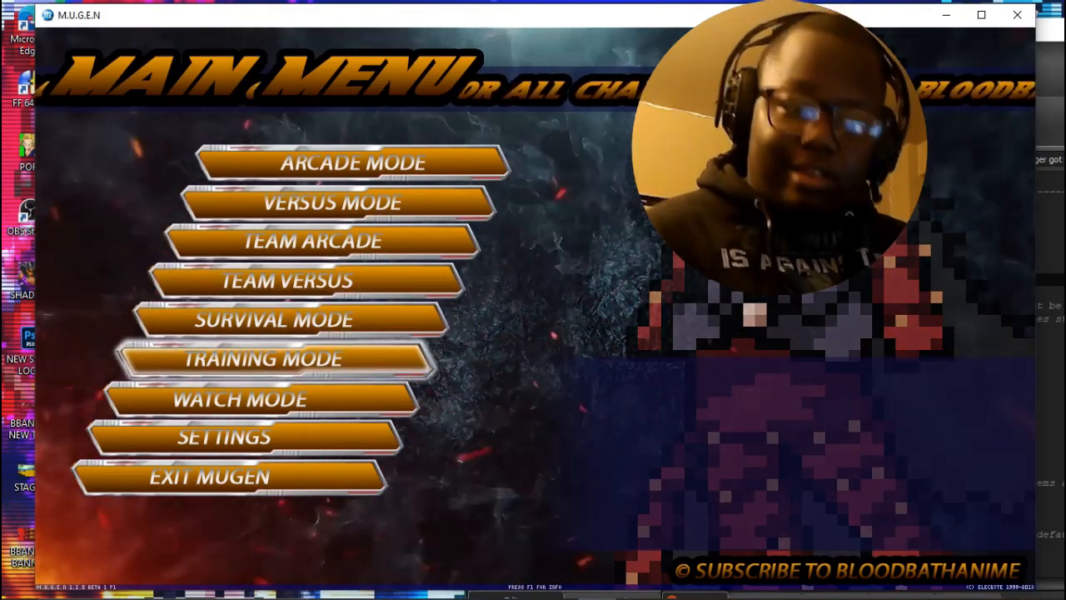
pyautogui.press('Down')
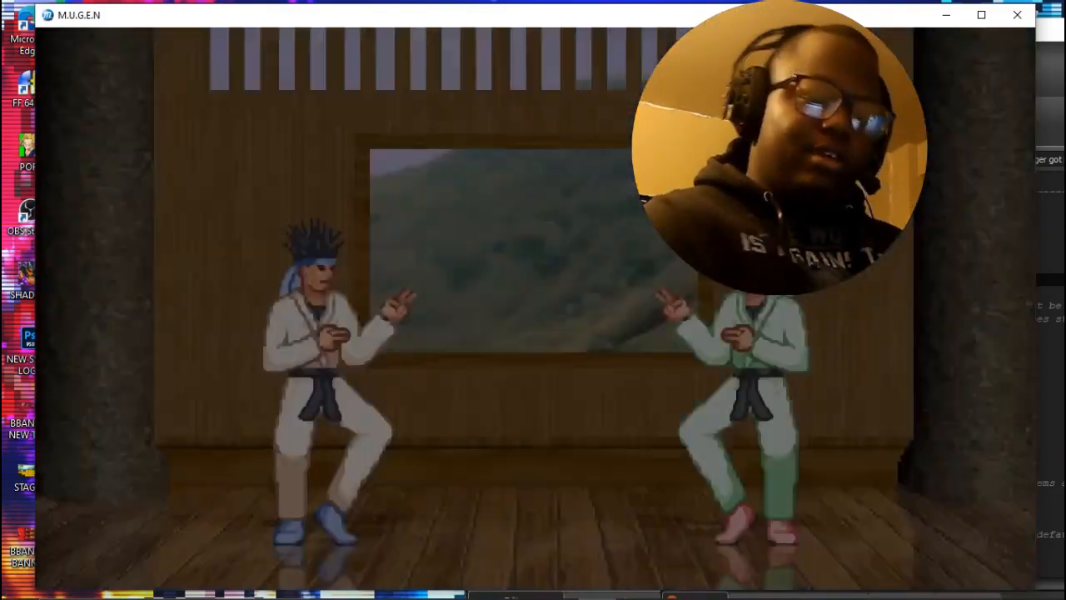
pyautogui.press('Escape')
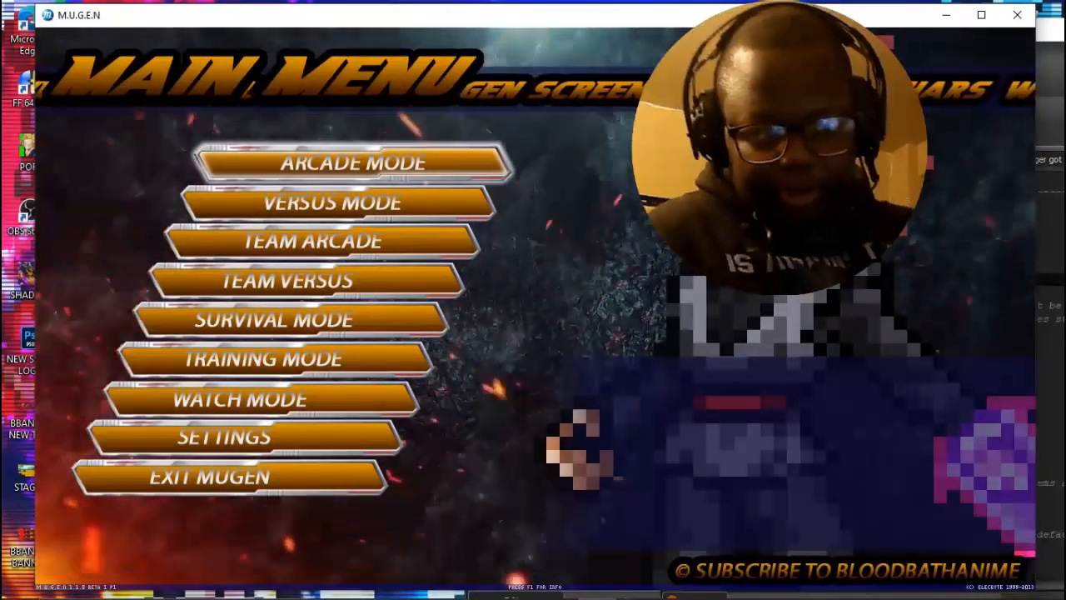
pyautogui.press('Down')
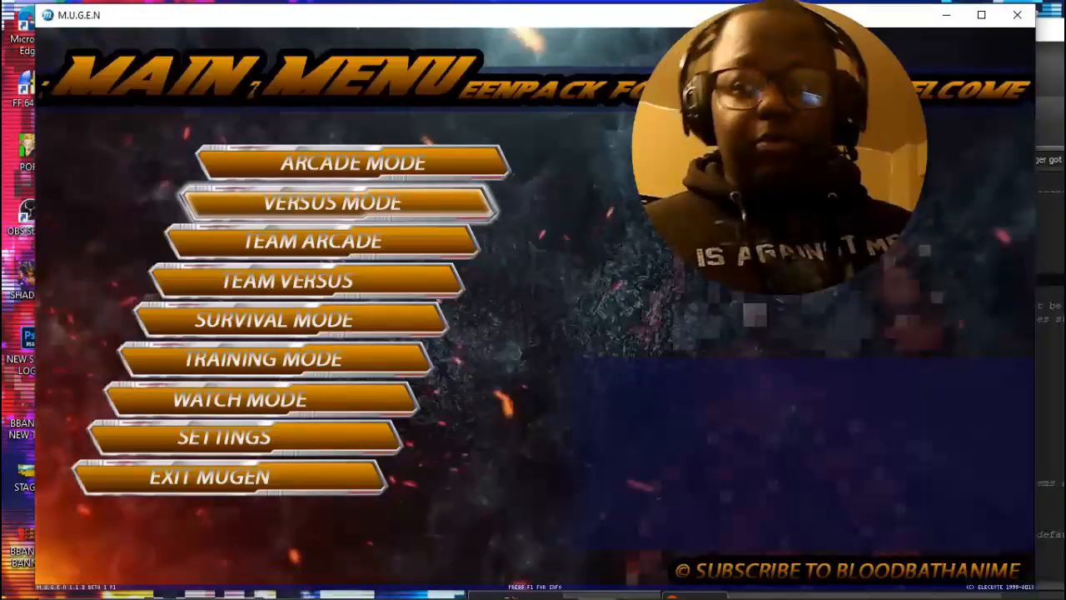
pyautogui.press('Down')
pyautogui.press('Down')
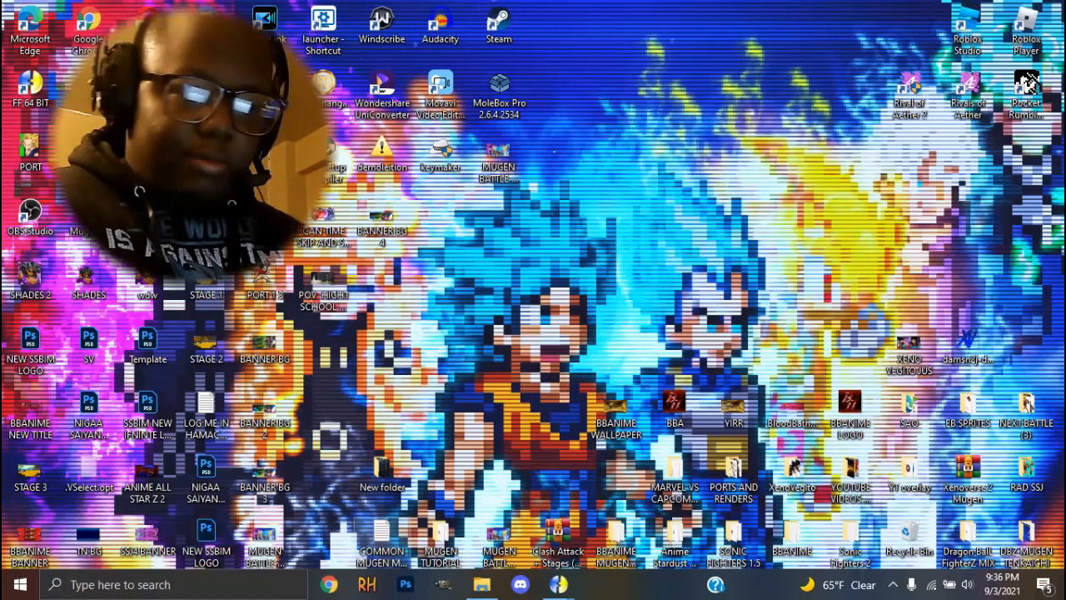
# Open the COMMON MUGEN MAIN notes file from the desktop in Notepad
pyautogui.doubleClick(382, 540)
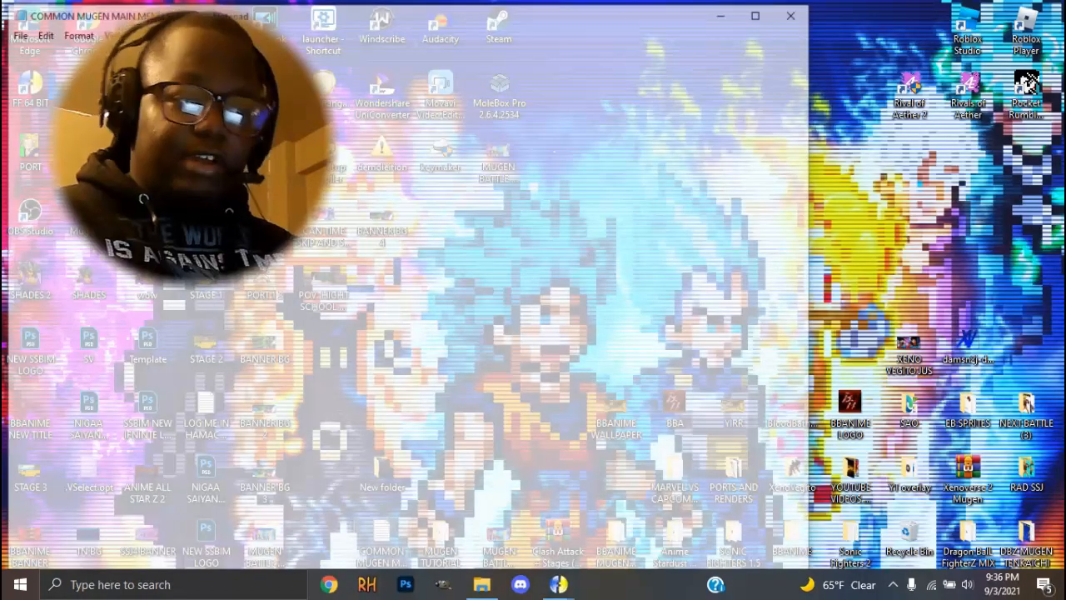